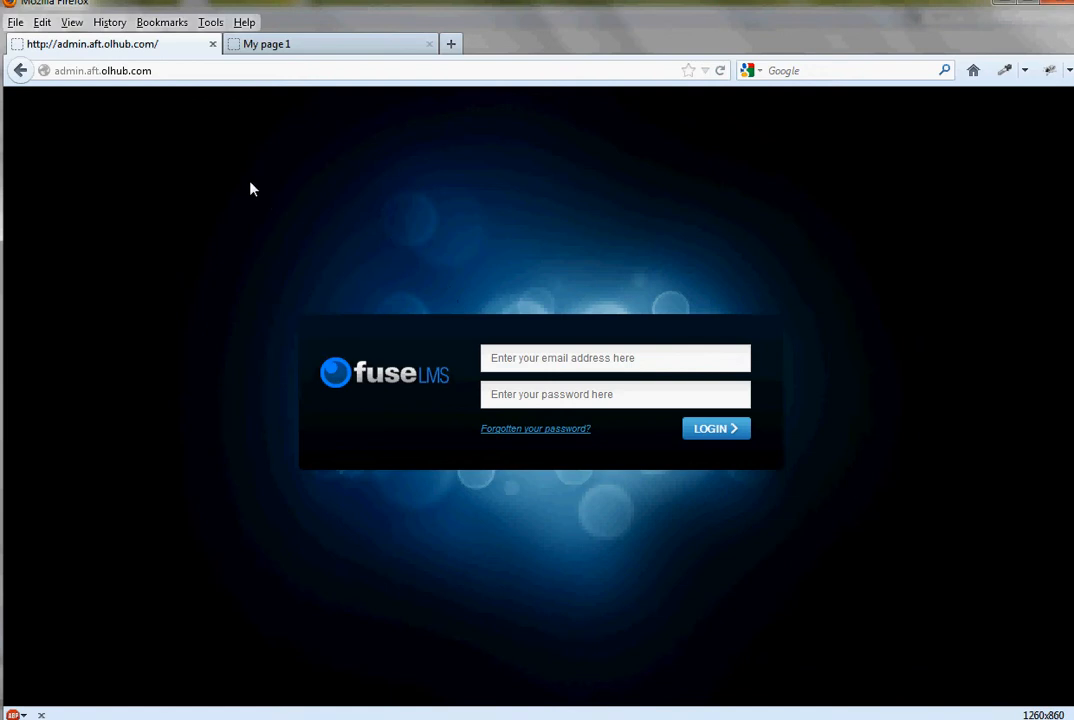
left_click(98, 72)
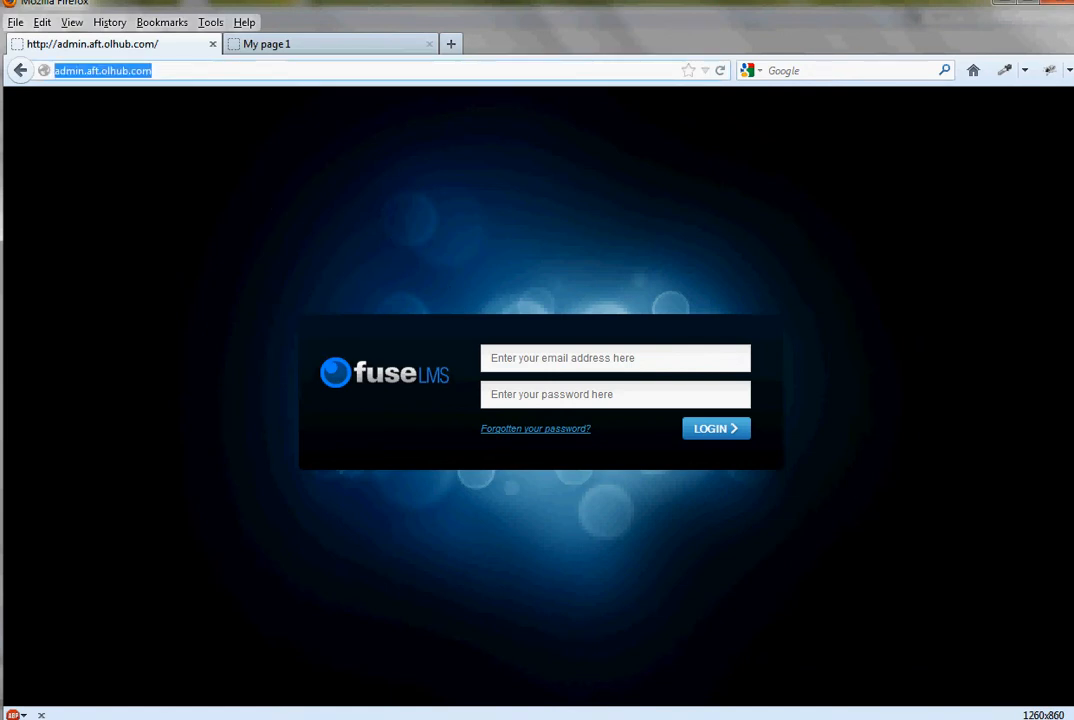
left_click(152, 71)
left_click_drag(101, 68, 160, 71)
left_click(113, 70)
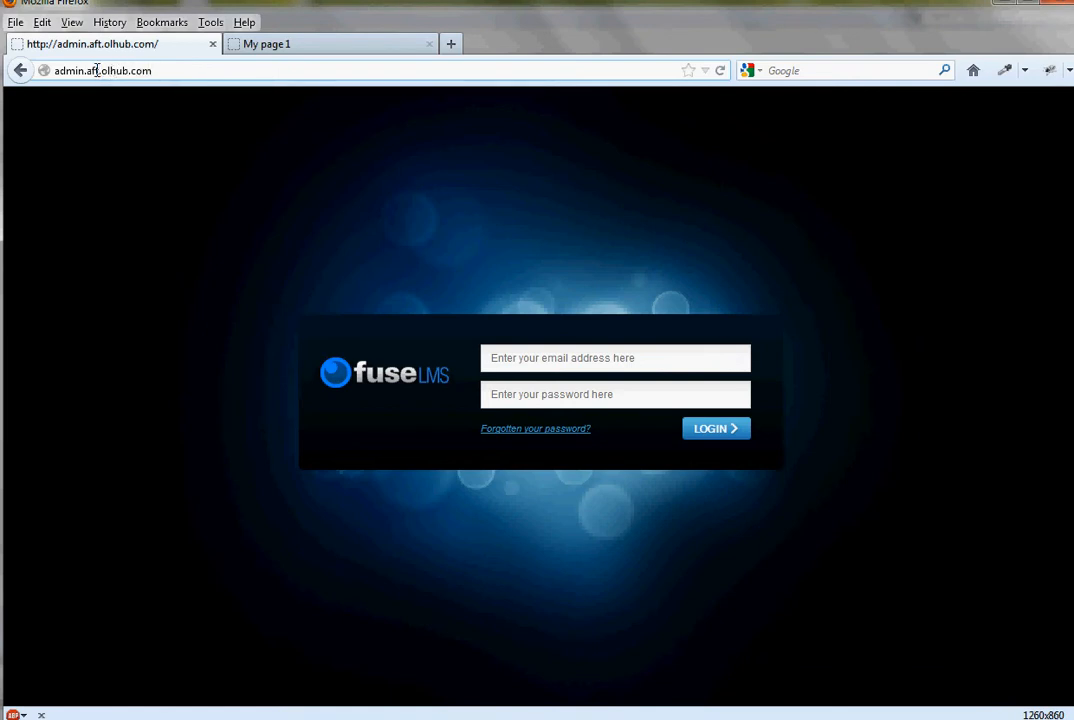
double_click(75, 70)
left_click(92, 71)
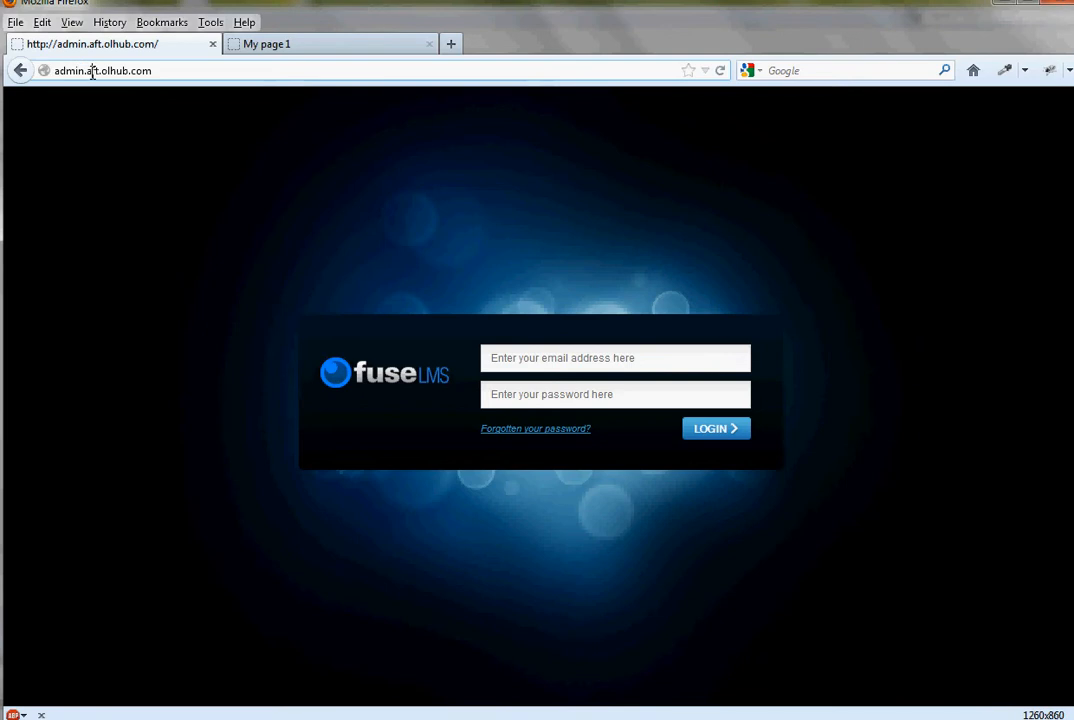
- Log in to the admin site with the account username and password, and dismiss the offer to remember the password
left_click(572, 357)
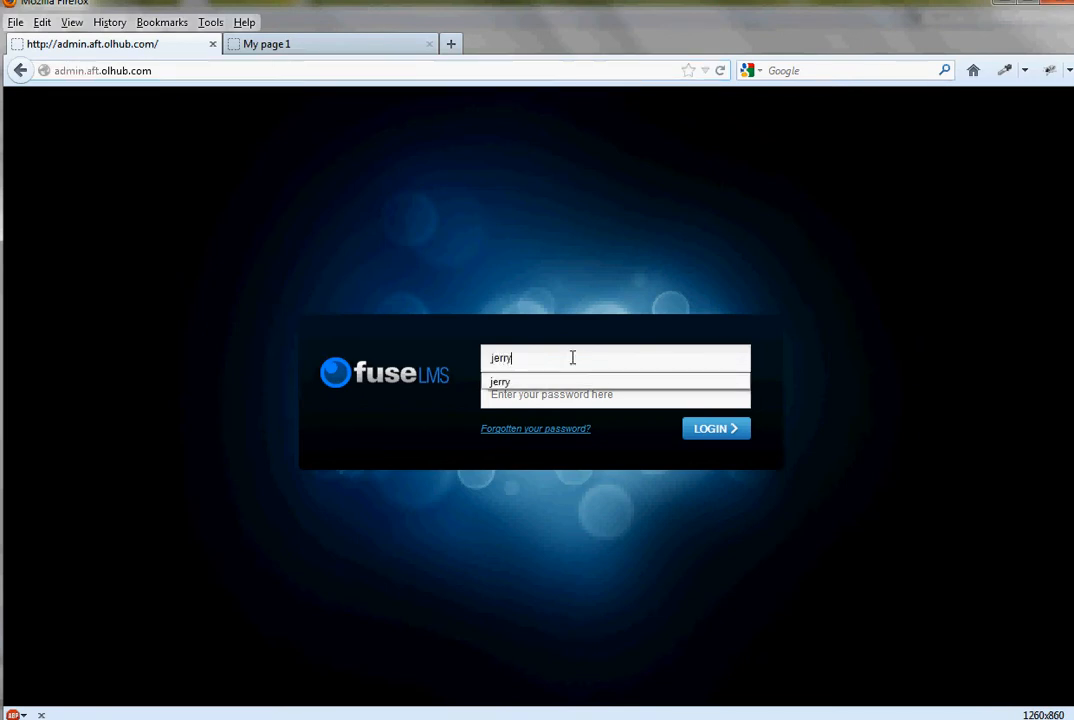
key("Tab")
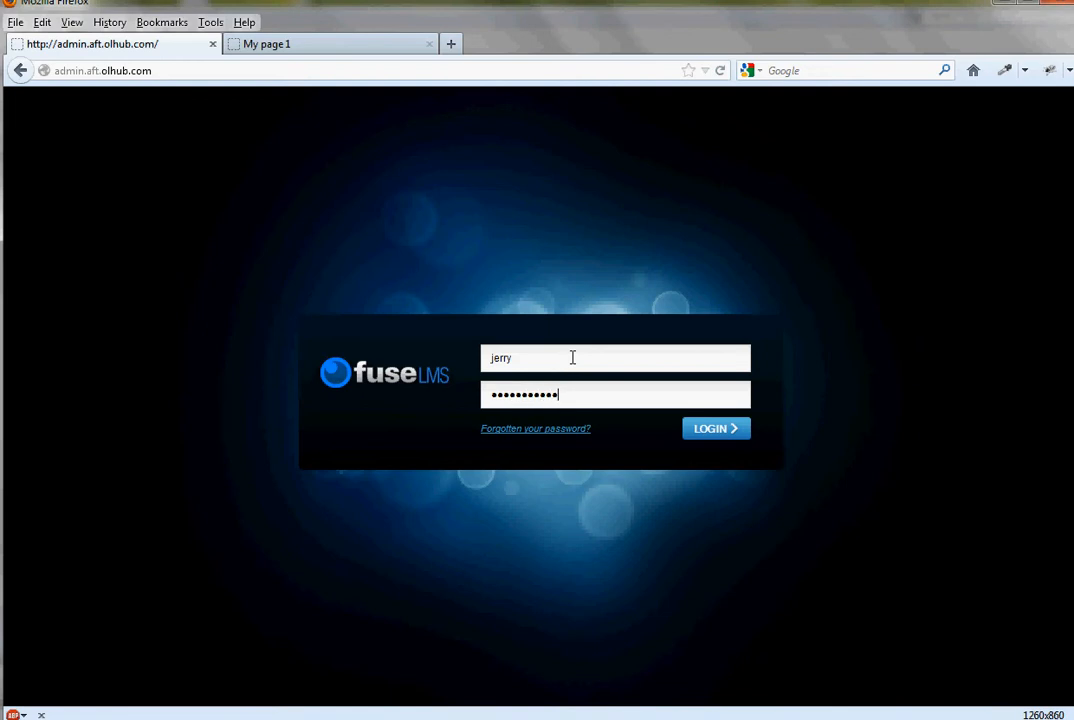
key("Return")
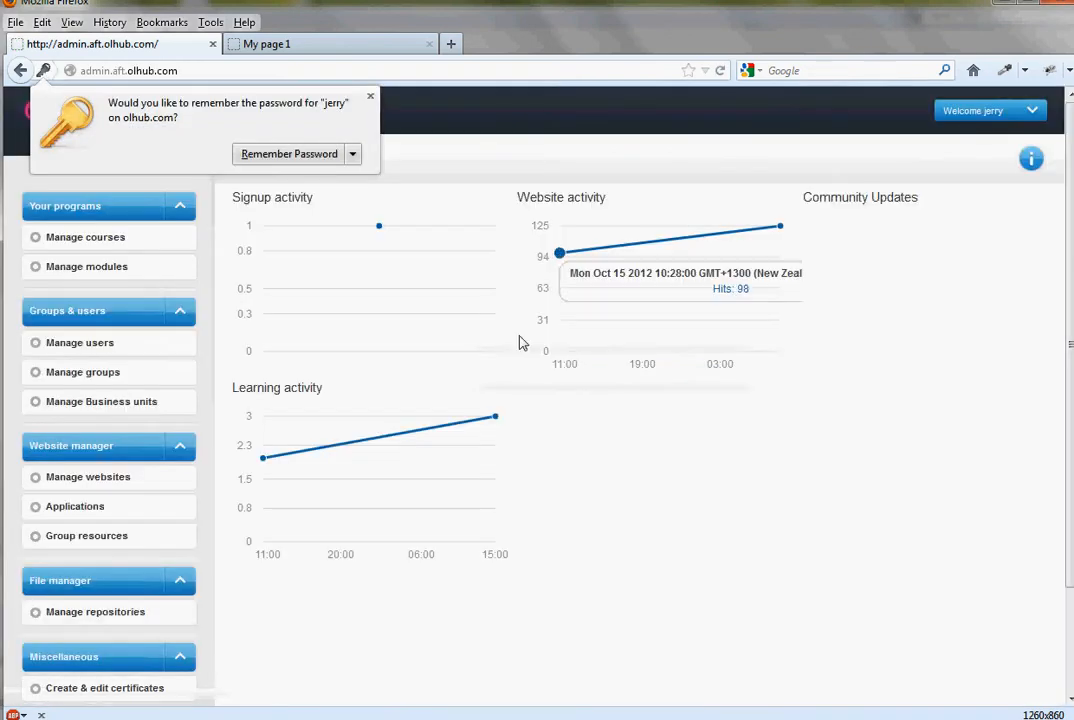
mouse_move(400, 238)
left_click(370, 96)
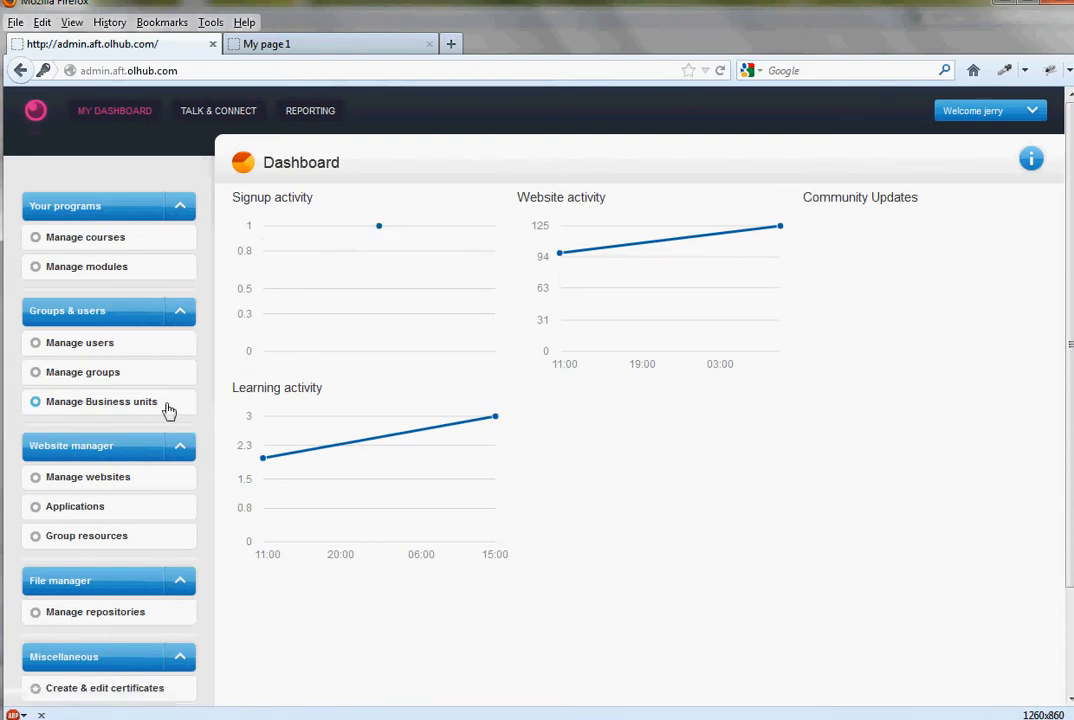
- Open course management and look through the available websites and programs
left_click(87, 241)
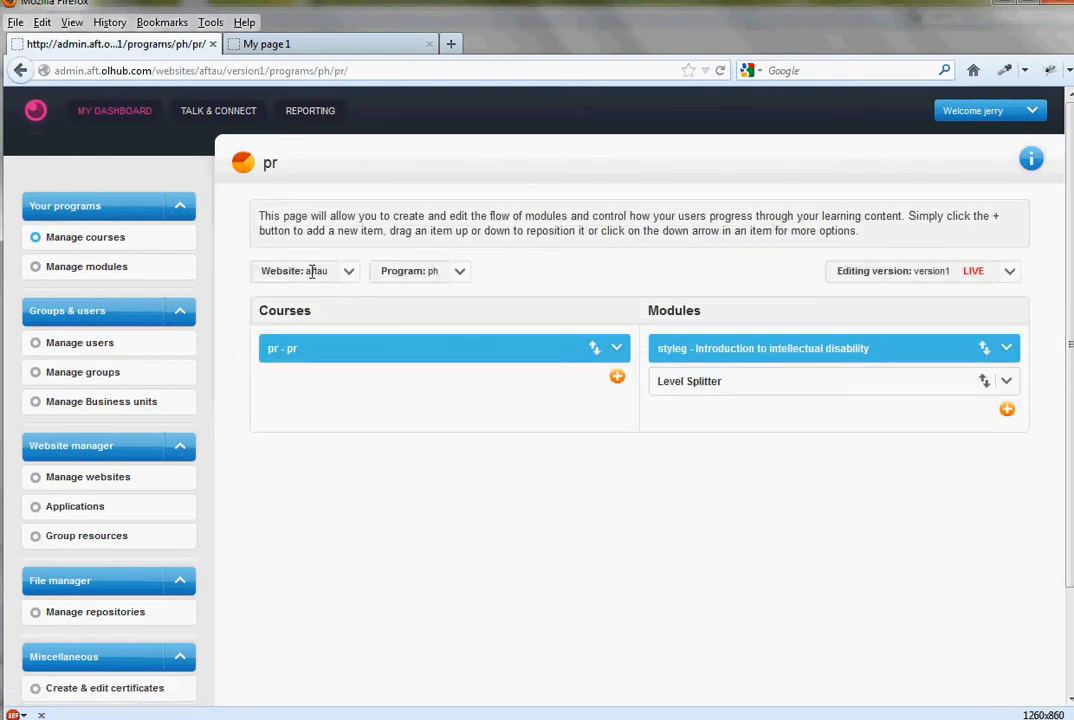
left_click(349, 275)
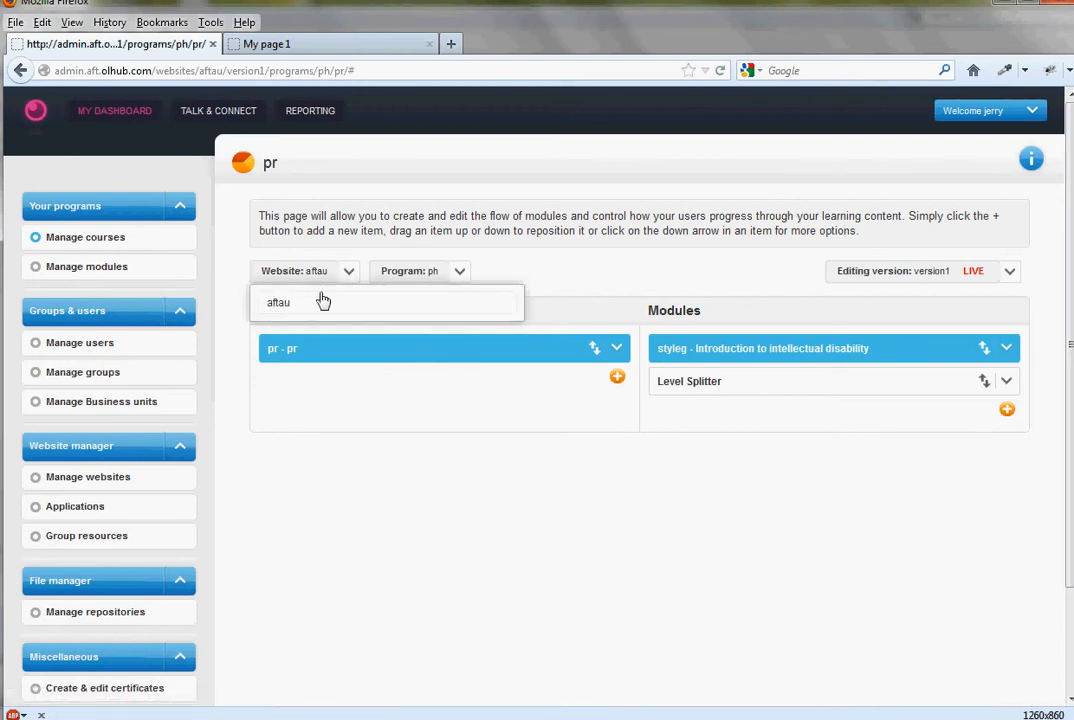
left_click(463, 279)
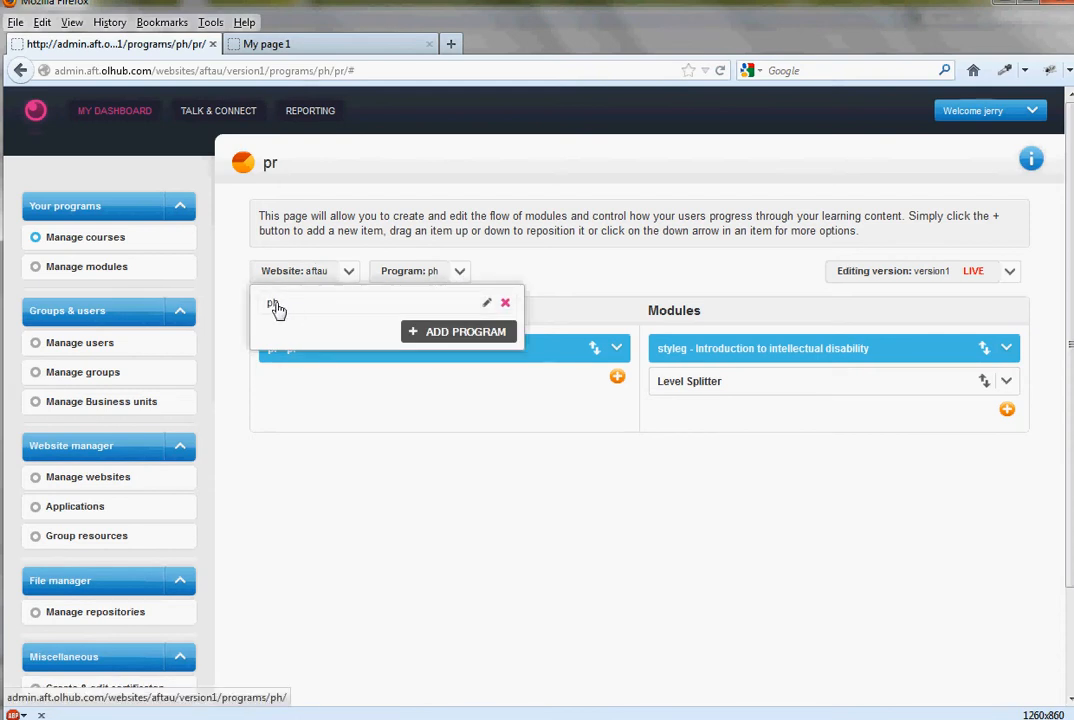
left_click(366, 488)
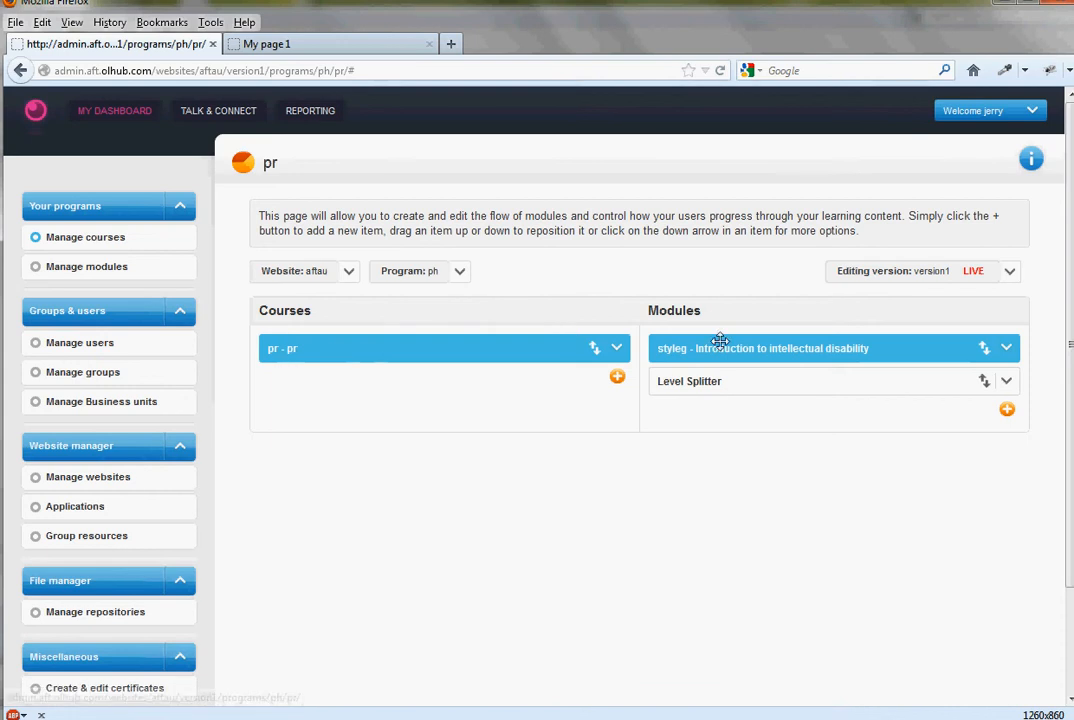
- Try to create a module with the code m2 in the pr course
left_click(1006, 411)
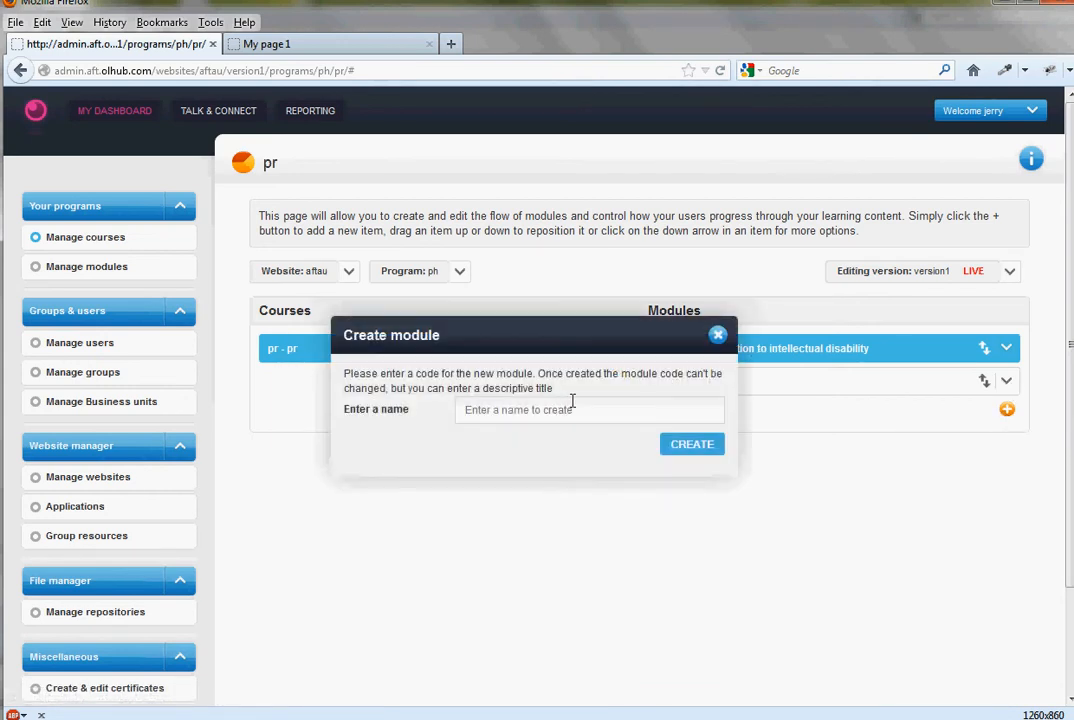
type("m2")
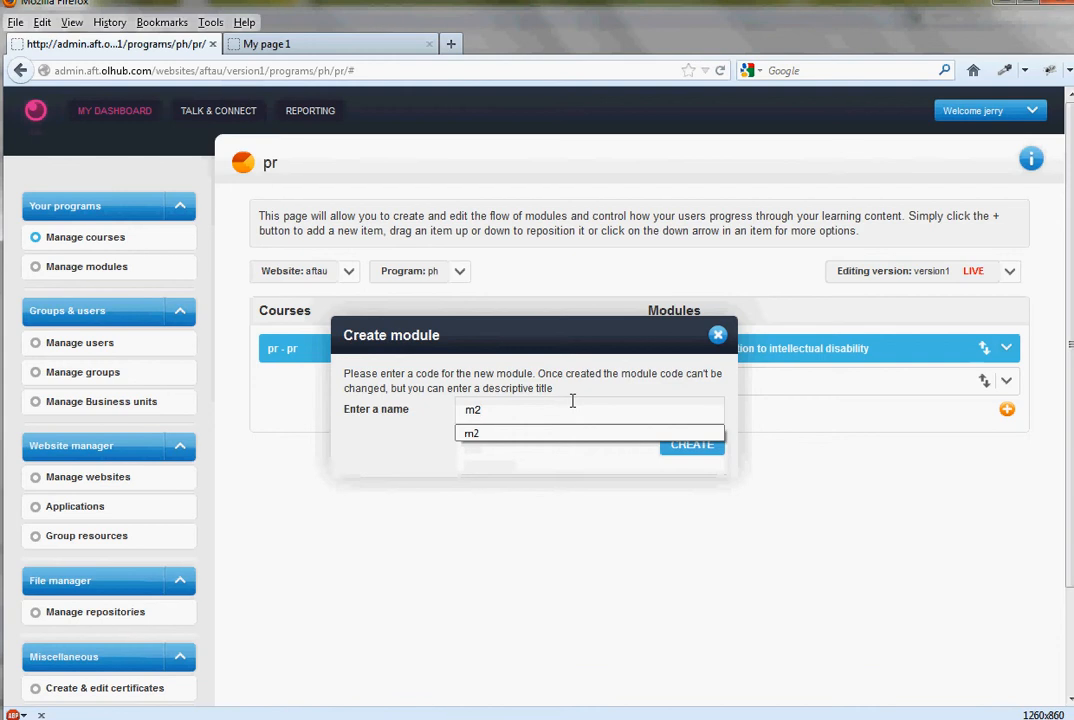
key("Return")
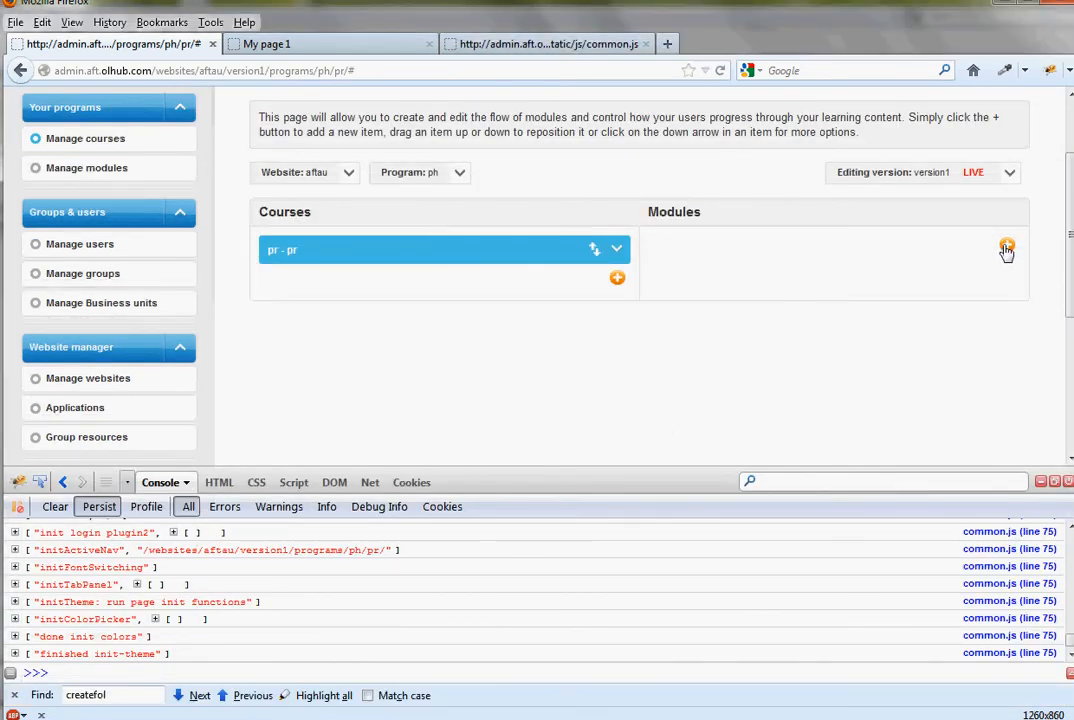
- Create a module with the code m1 in the pr course and open its module pages without the debugging console
left_click(1007, 245)
type("m1")
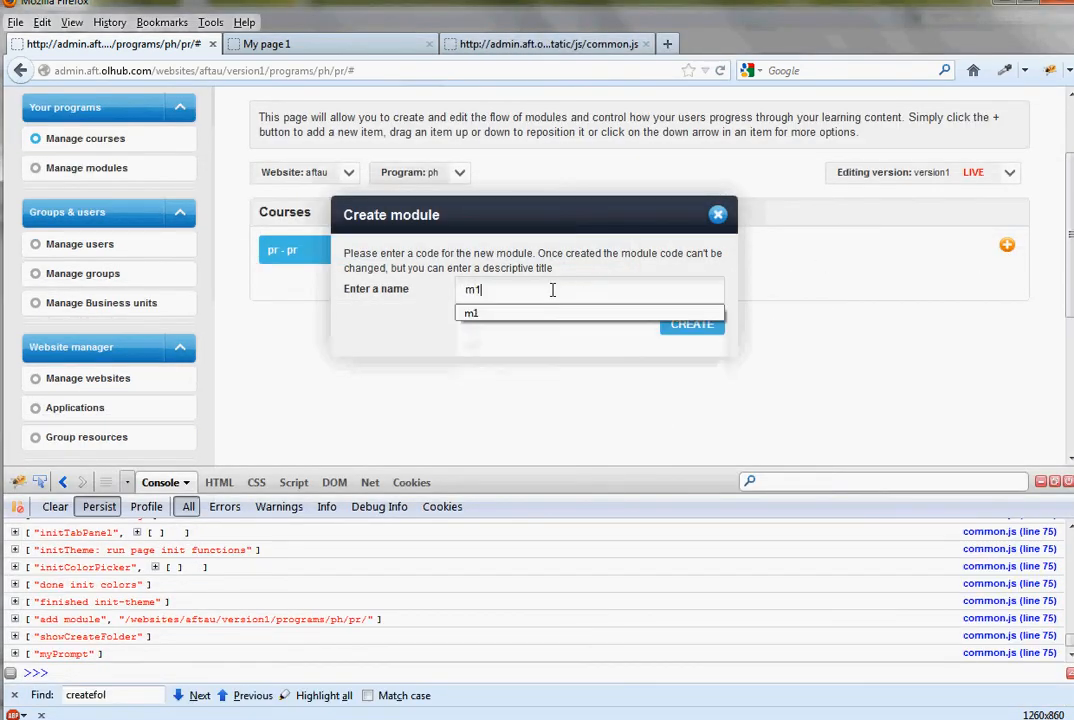
key("Return")
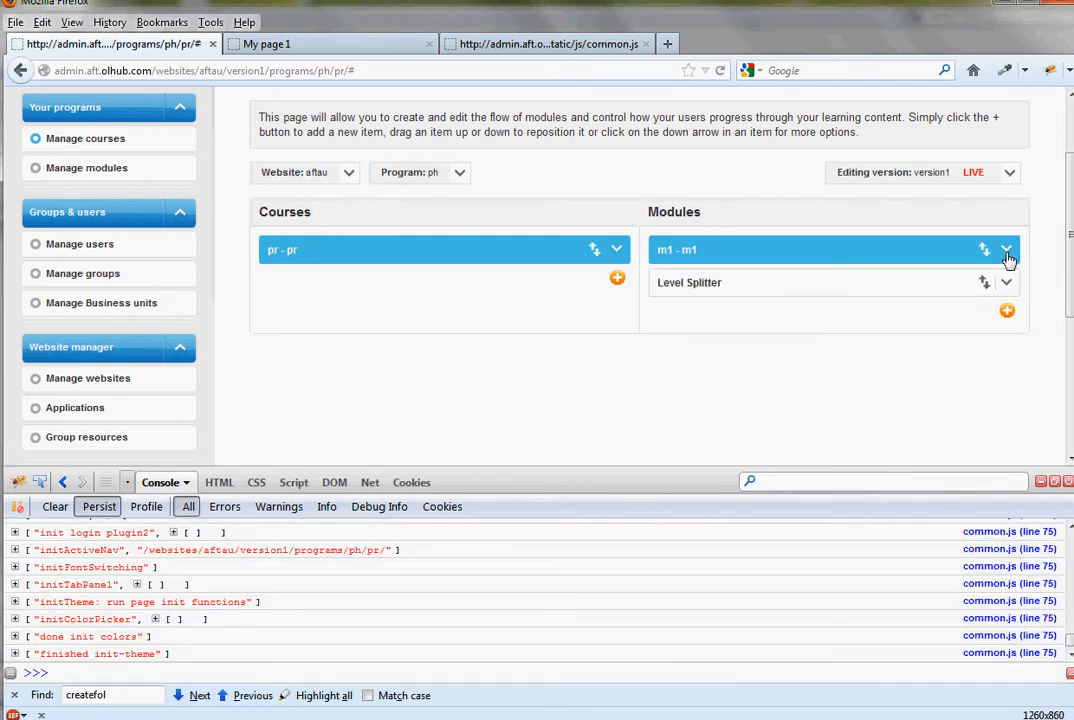
left_click(1006, 250)
left_click(944, 308)
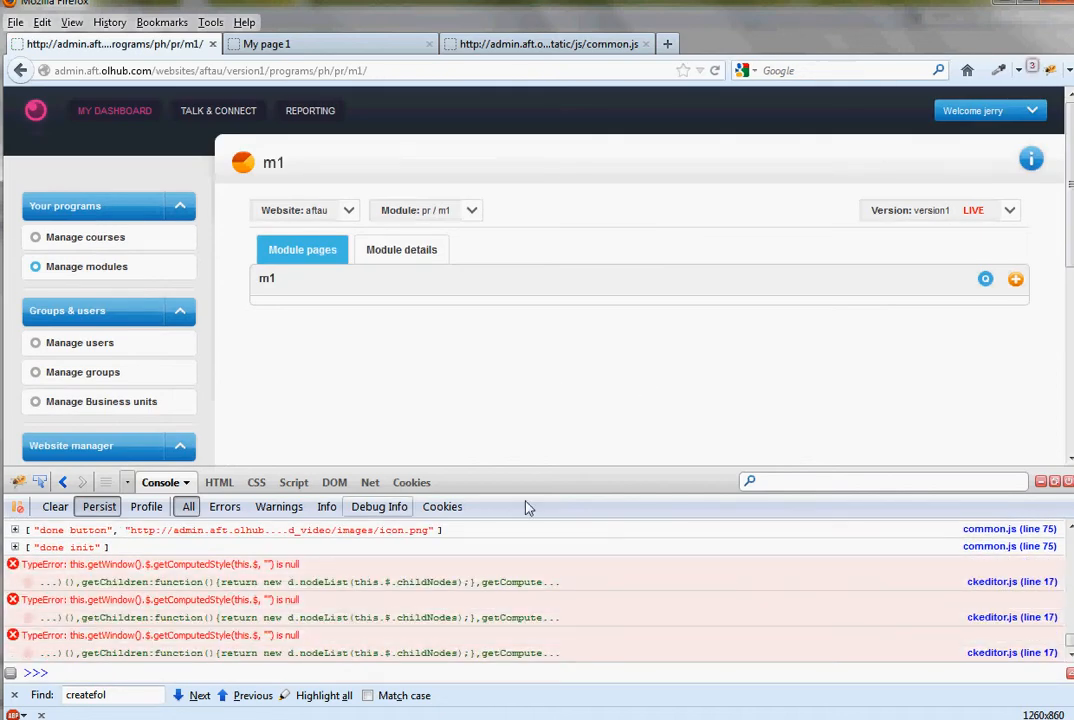
key("F12")
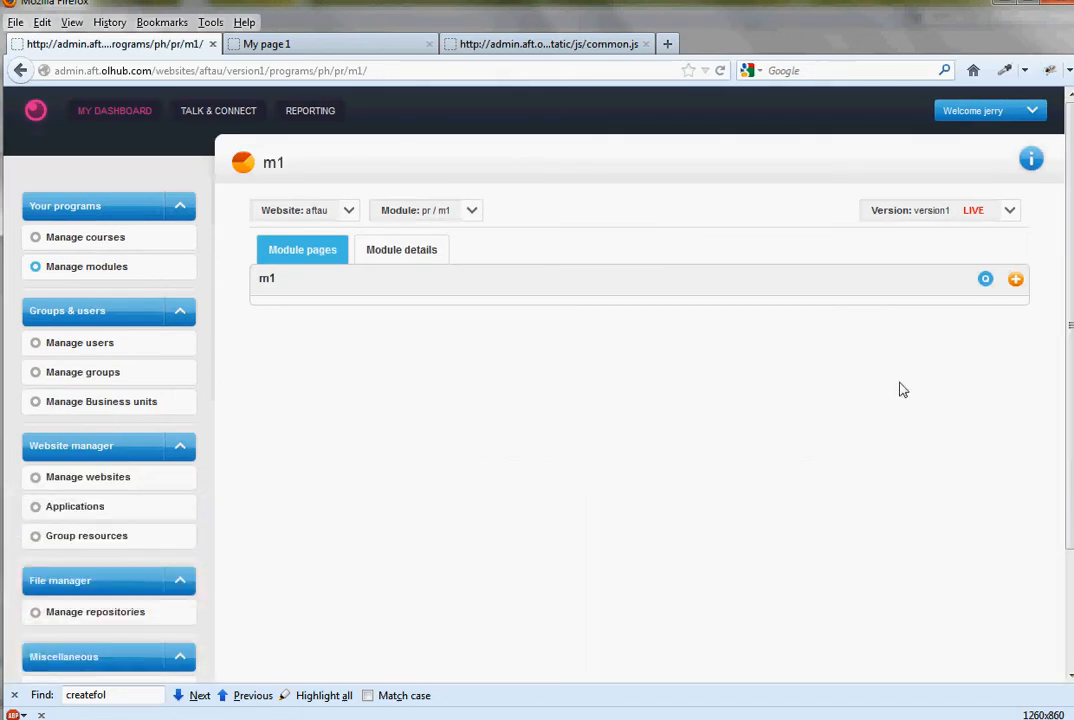
- Start a new page in module m1 with the title page1
left_click(1016, 281)
left_click(303, 256)
type("page1")
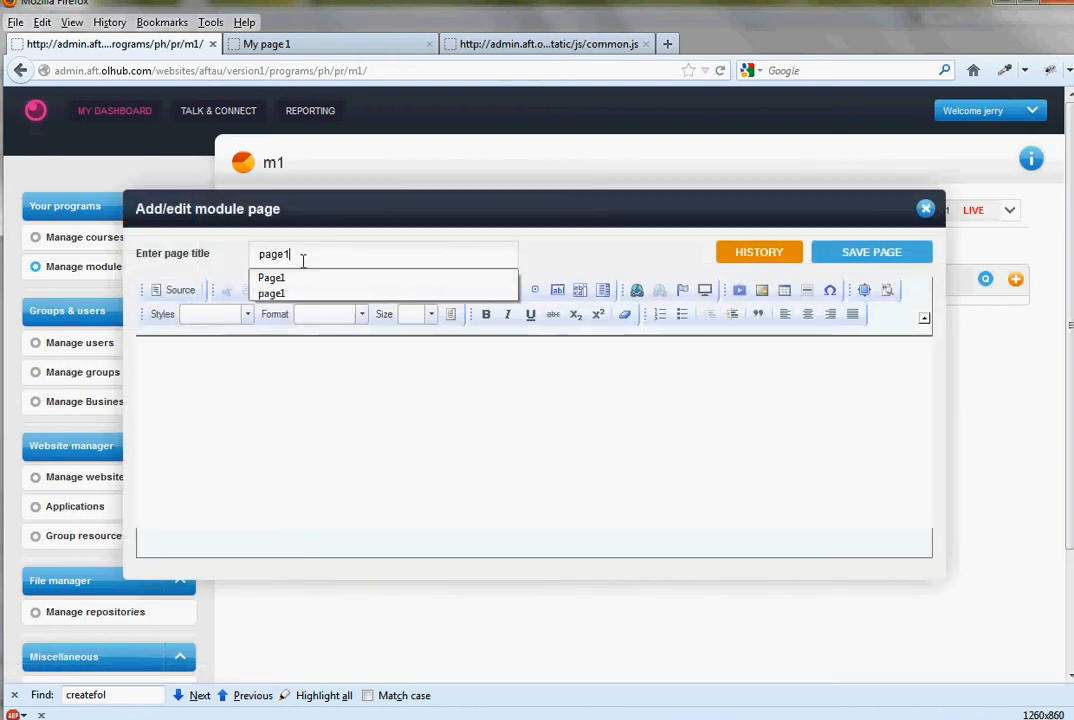
left_click(535, 557)
- Write "Hellow World" as a Heading 2 with the paragraph "Hi, i'm a web page!" below it, and save the page
left_click(384, 439)
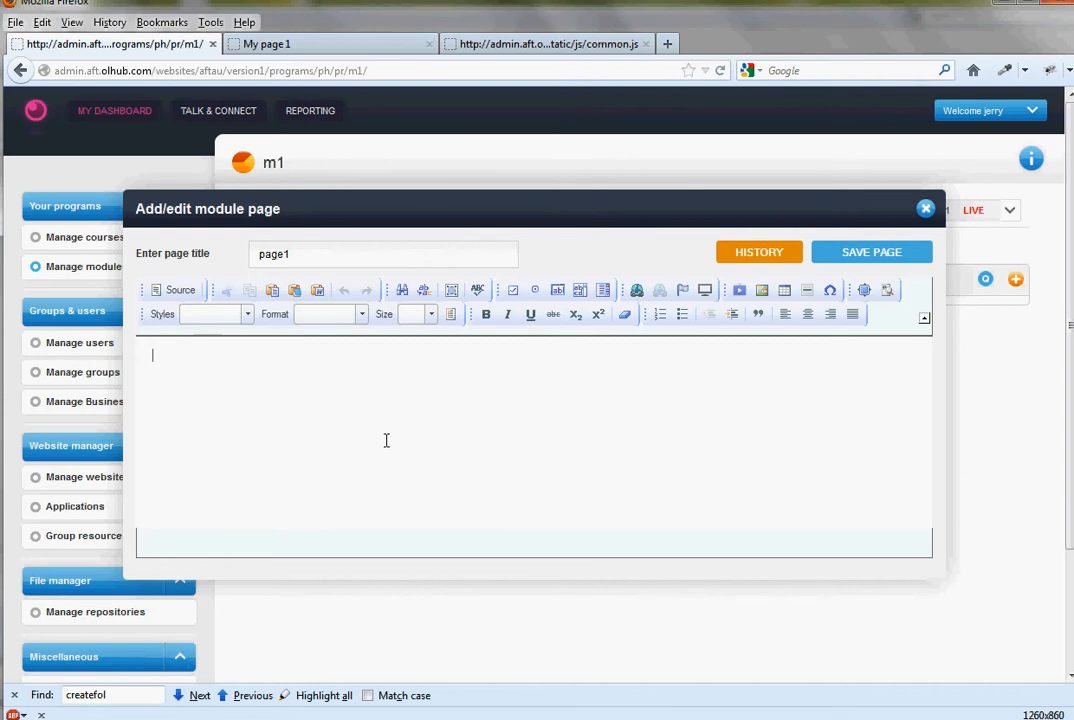
type("Hw")
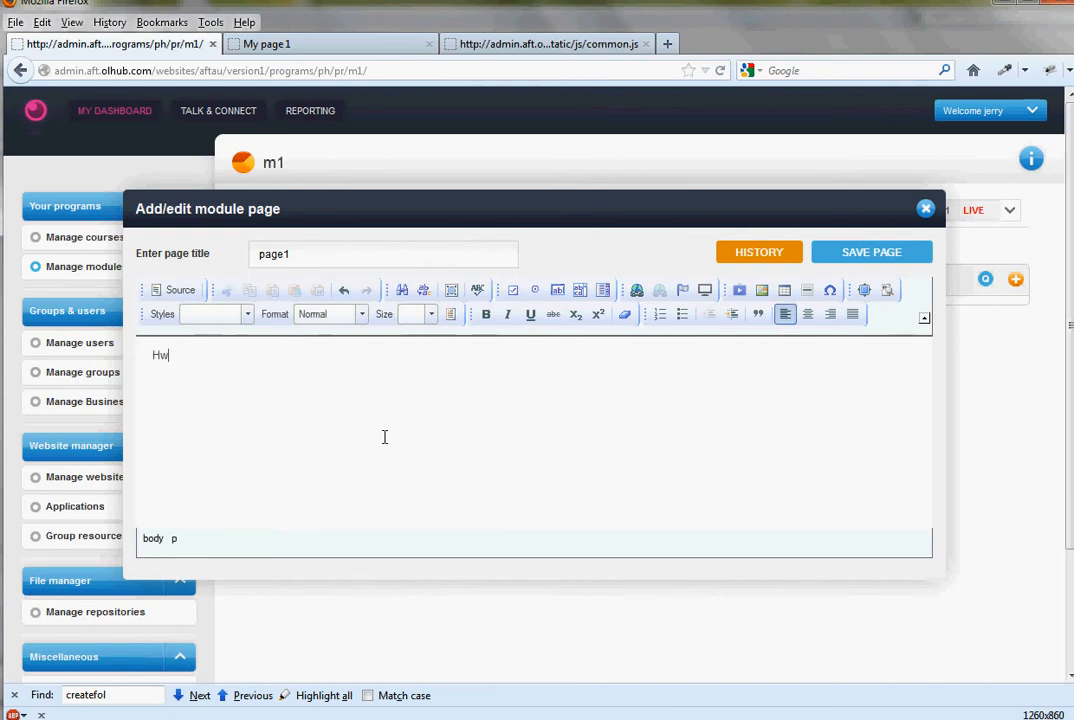
type("loHellow World")
key("Return")
left_click(362, 314)
left_click(339, 420)
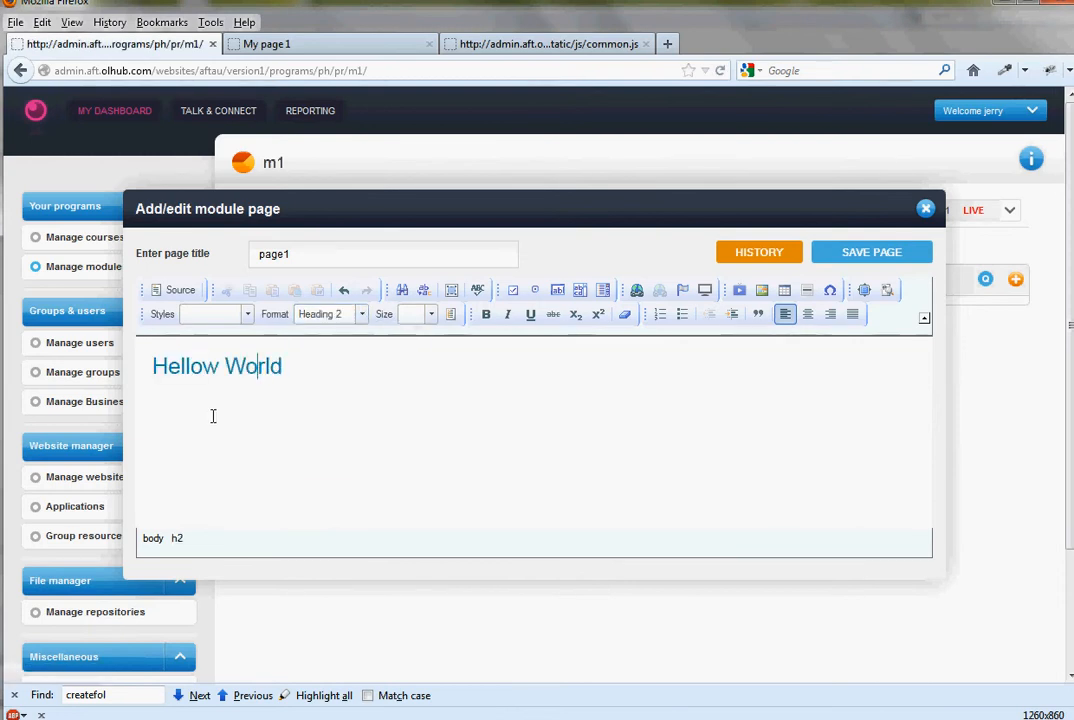
left_click(223, 418)
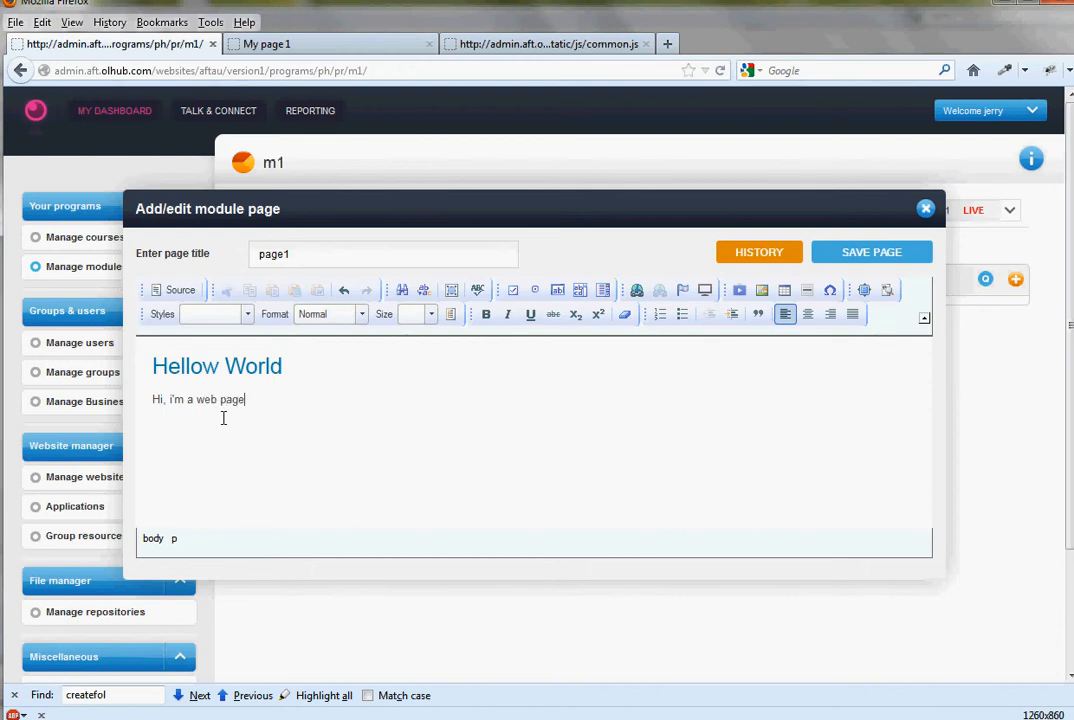
left_click(872, 255)
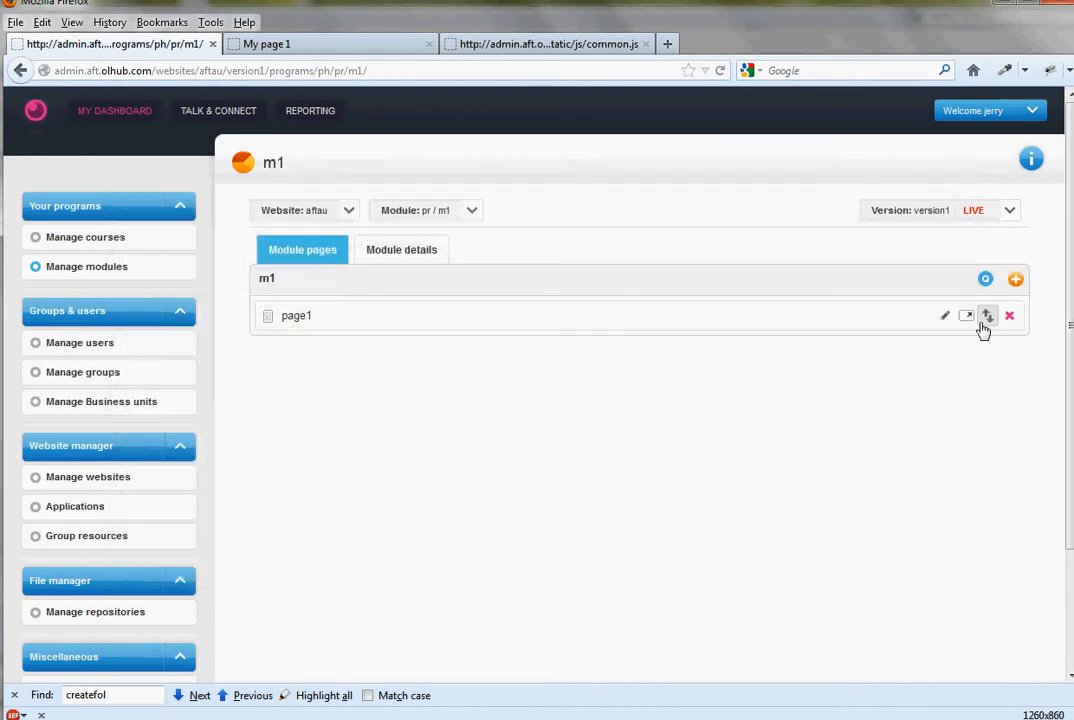
- Preview page1 on the learner website, closing the other open browser pages and the debugging console
left_click(966, 320)
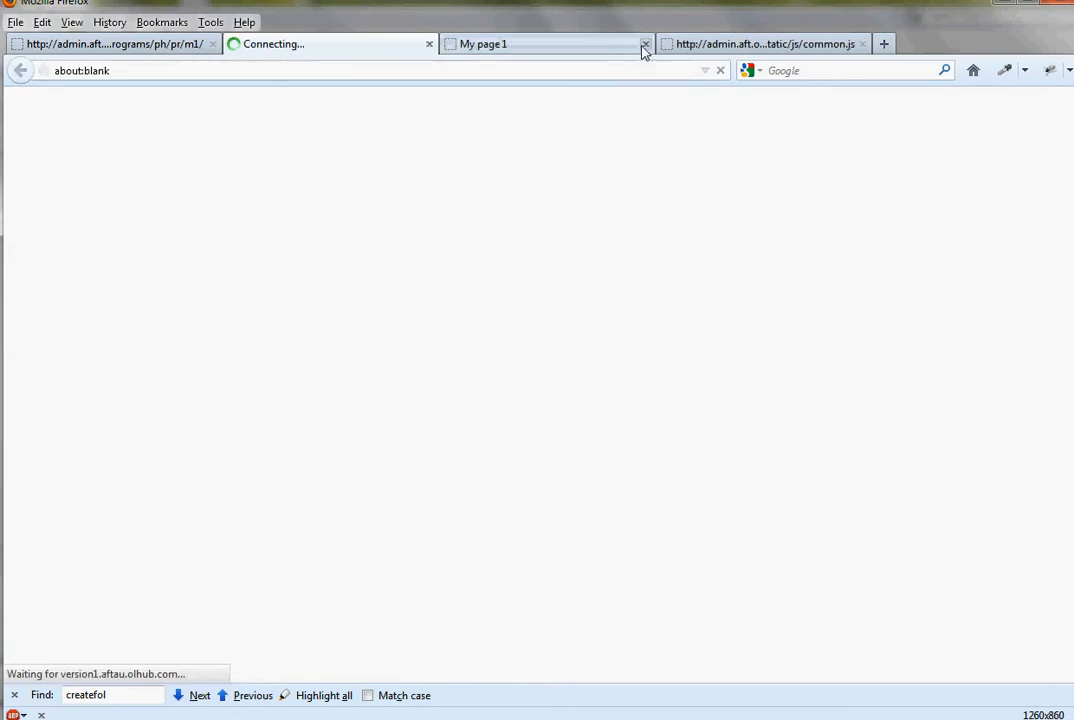
left_click(643, 45)
middle_click(488, 48)
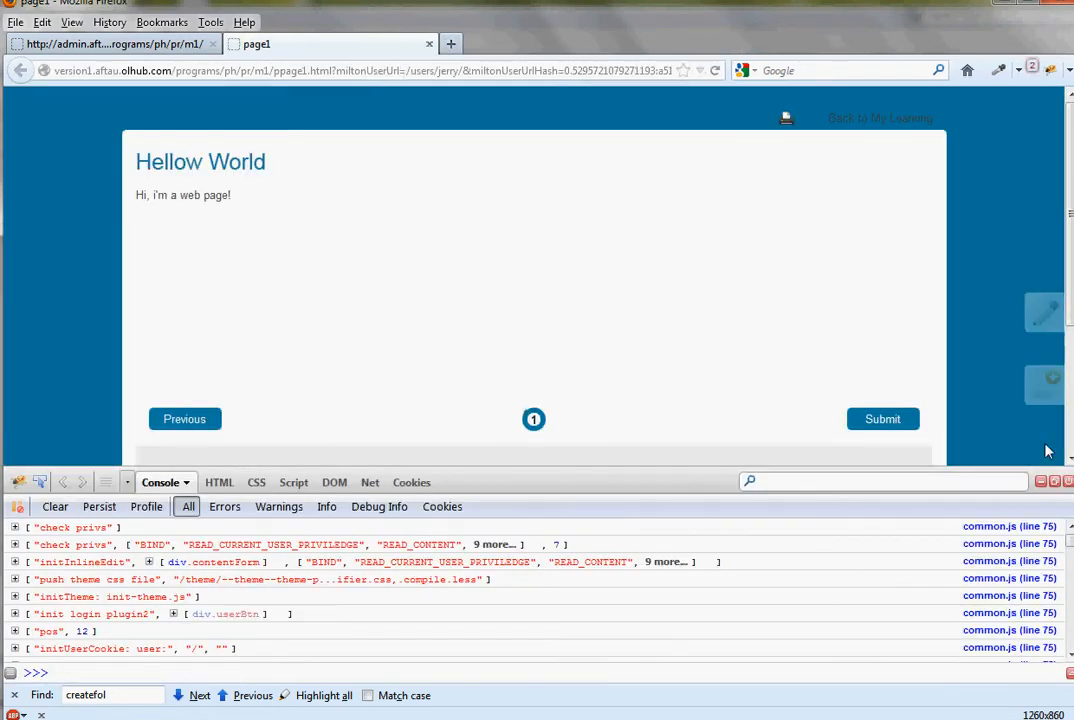
left_click(1068, 481)
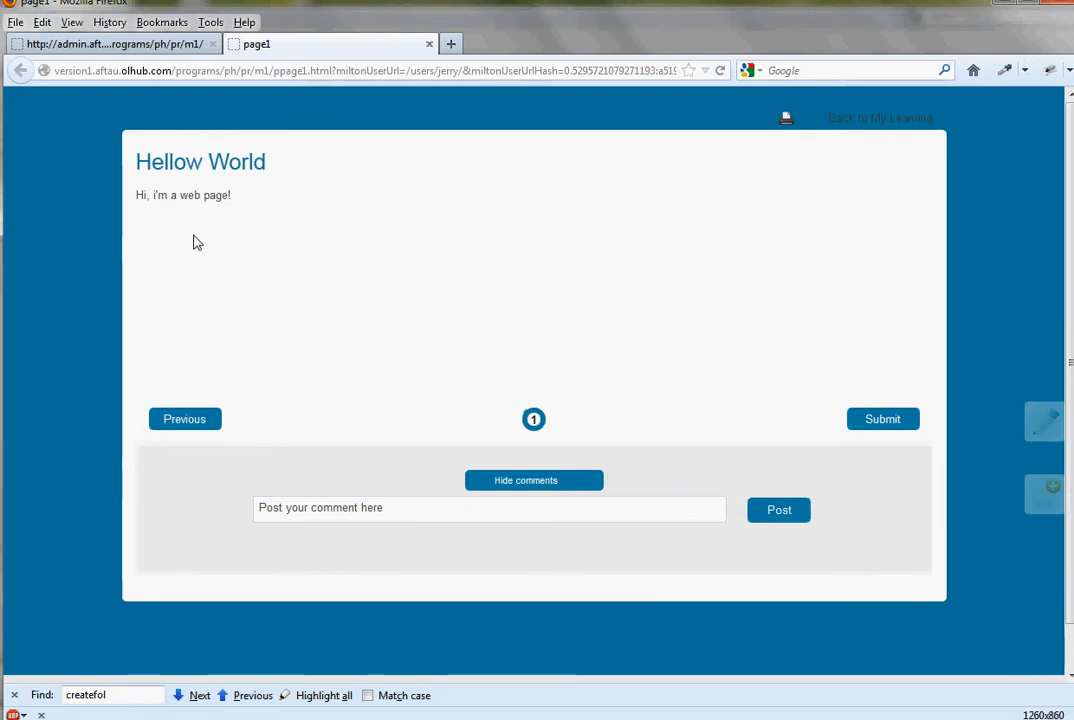
- Return to the module administration and start a new page in m1 with the title page2
left_click(115, 47)
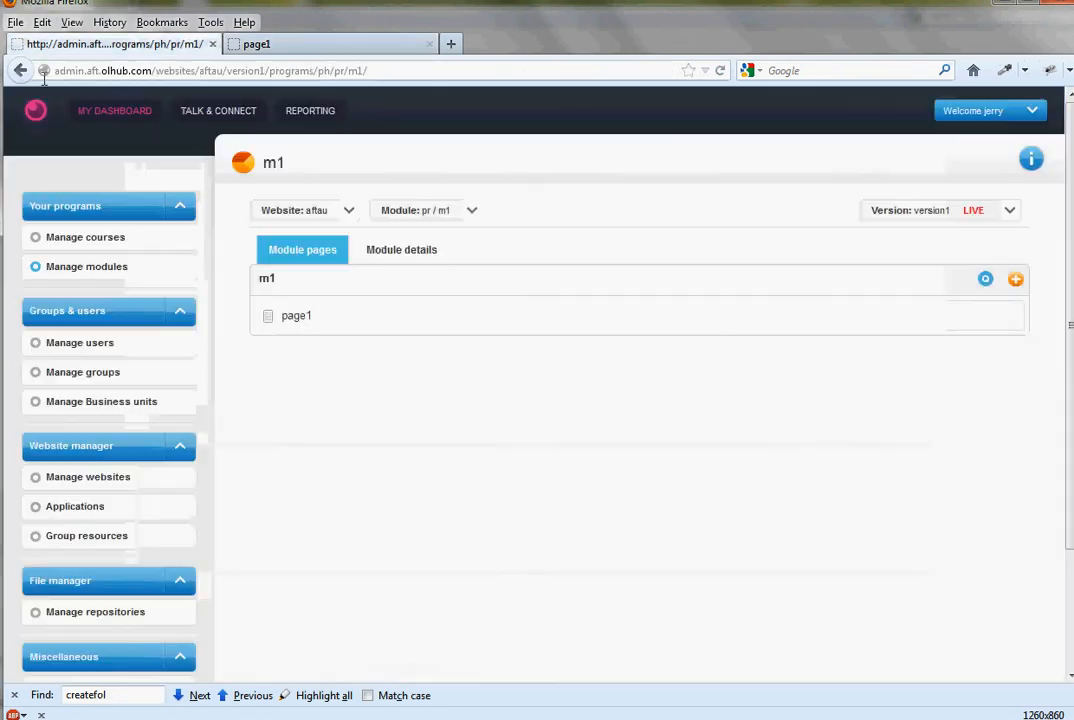
left_click(1016, 280)
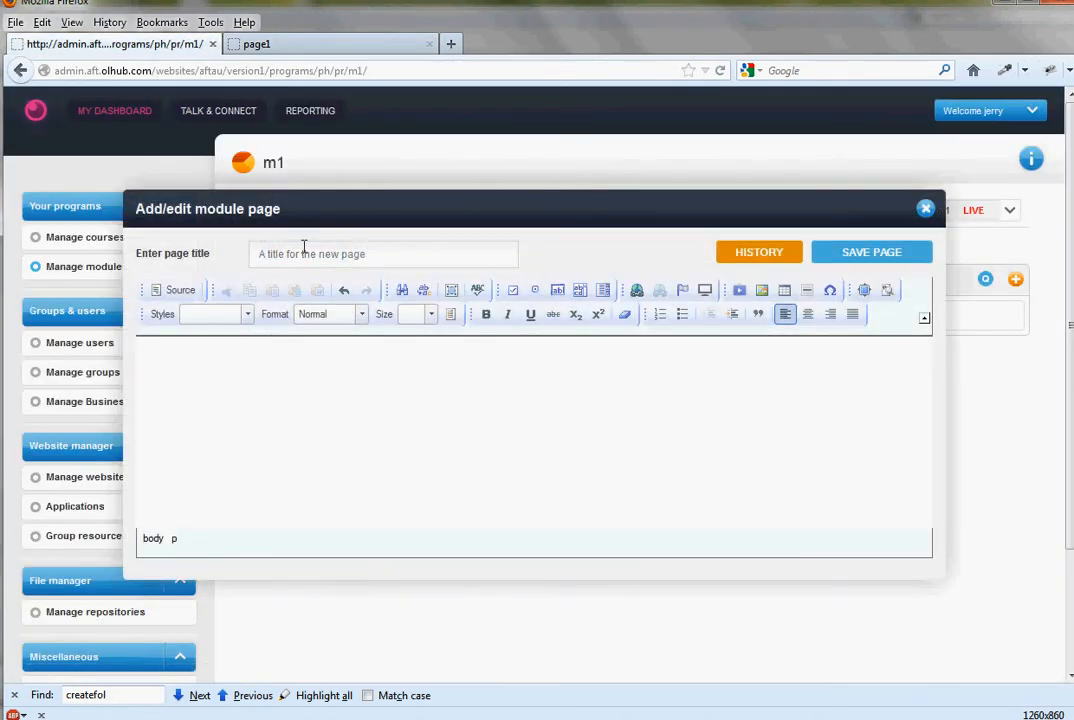
left_click(304, 250)
type("page2")
- Write "Hello Universe" as a Heading 2 in the page body and save page2
left_click(421, 488)
type("Hello")
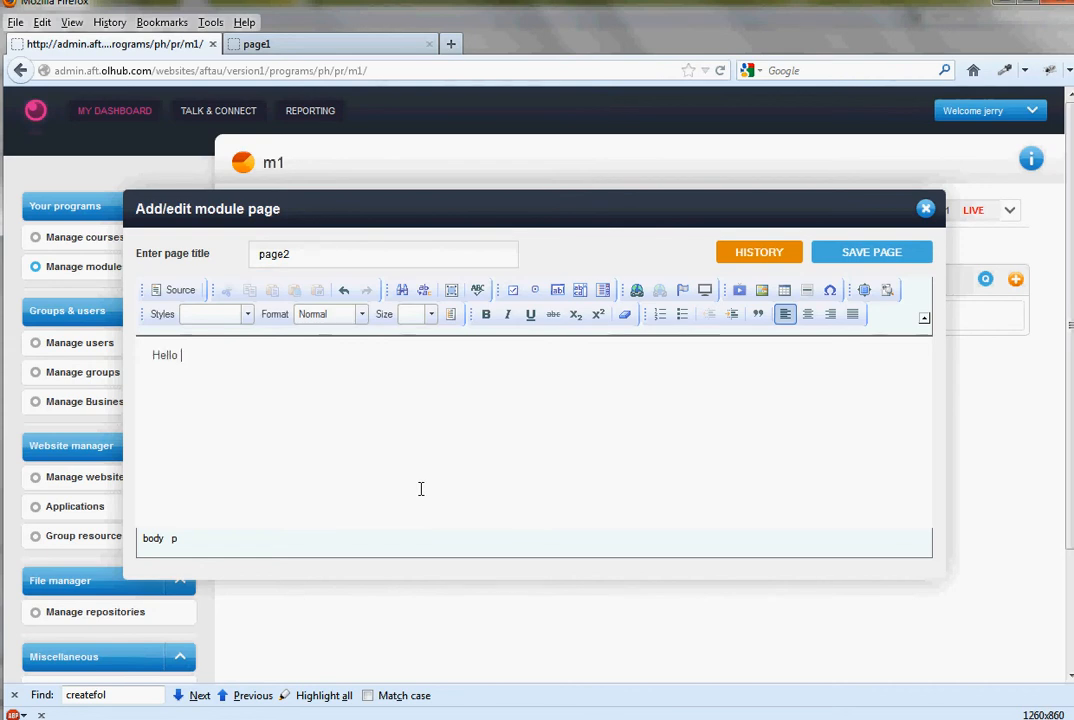
type(" Universe")
left_click(362, 314)
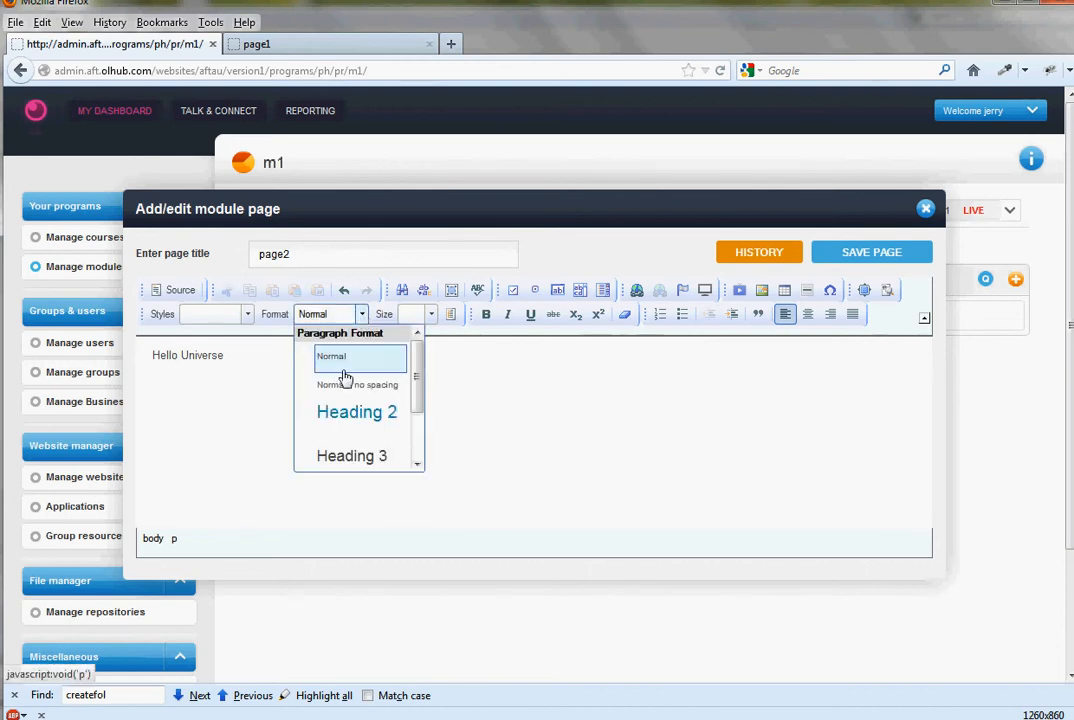
left_click(370, 412)
key("Return")
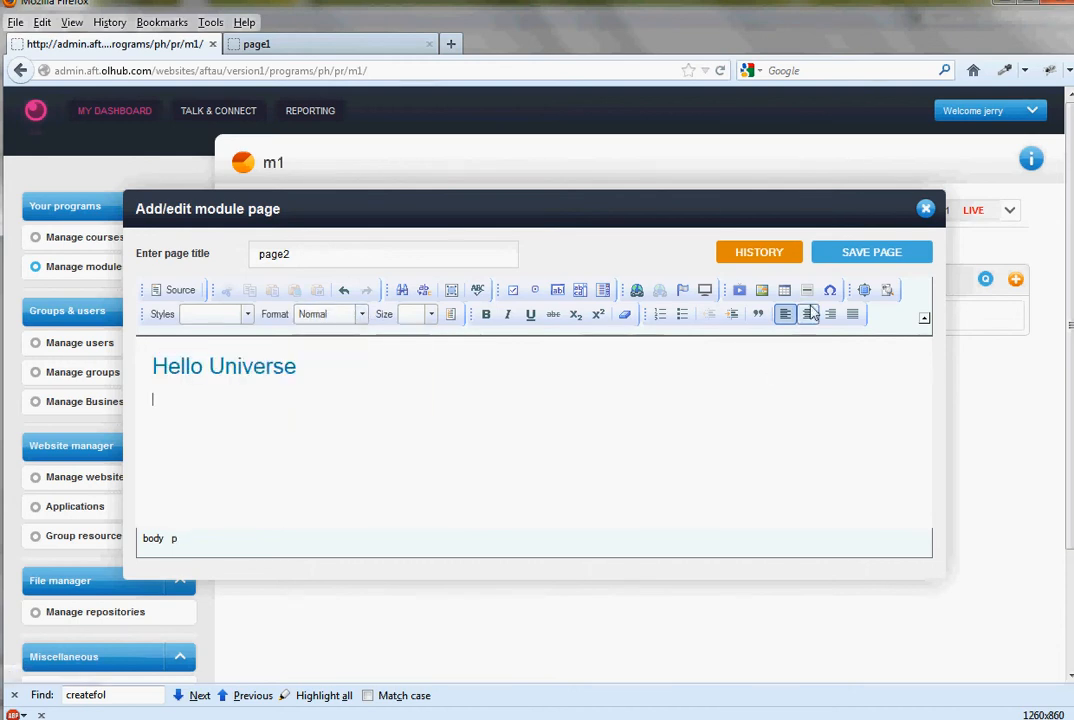
left_click(860, 258)
- In the learner preview, go forward to page2 and back to page1, and return to My Learning
left_click(290, 44)
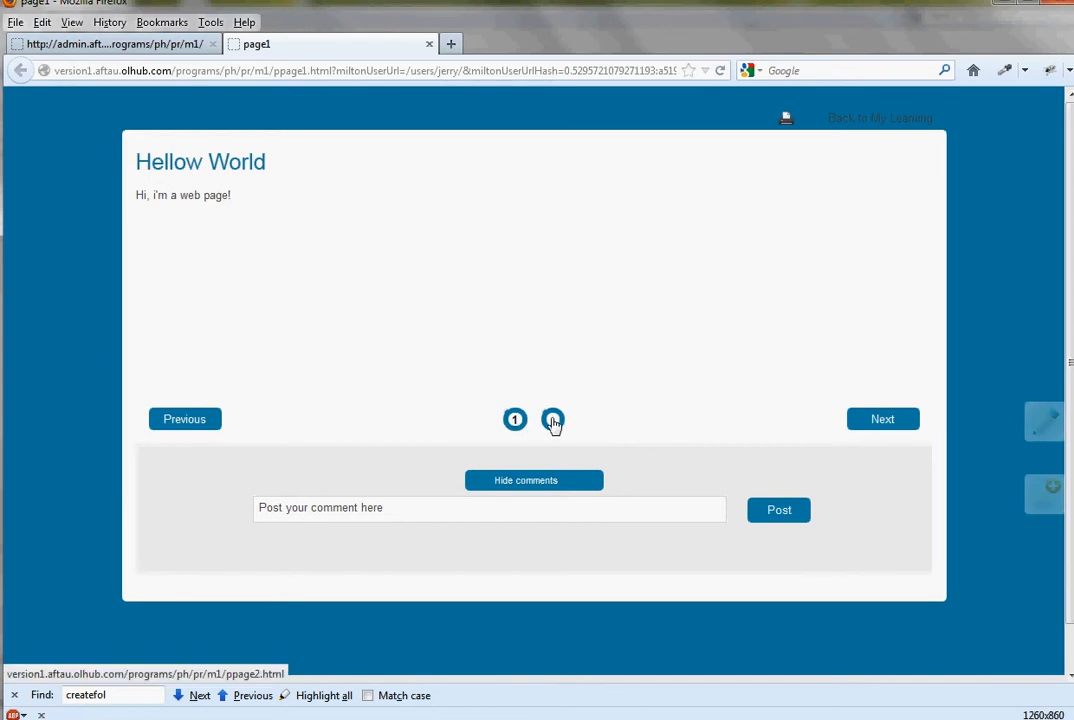
left_click(885, 418)
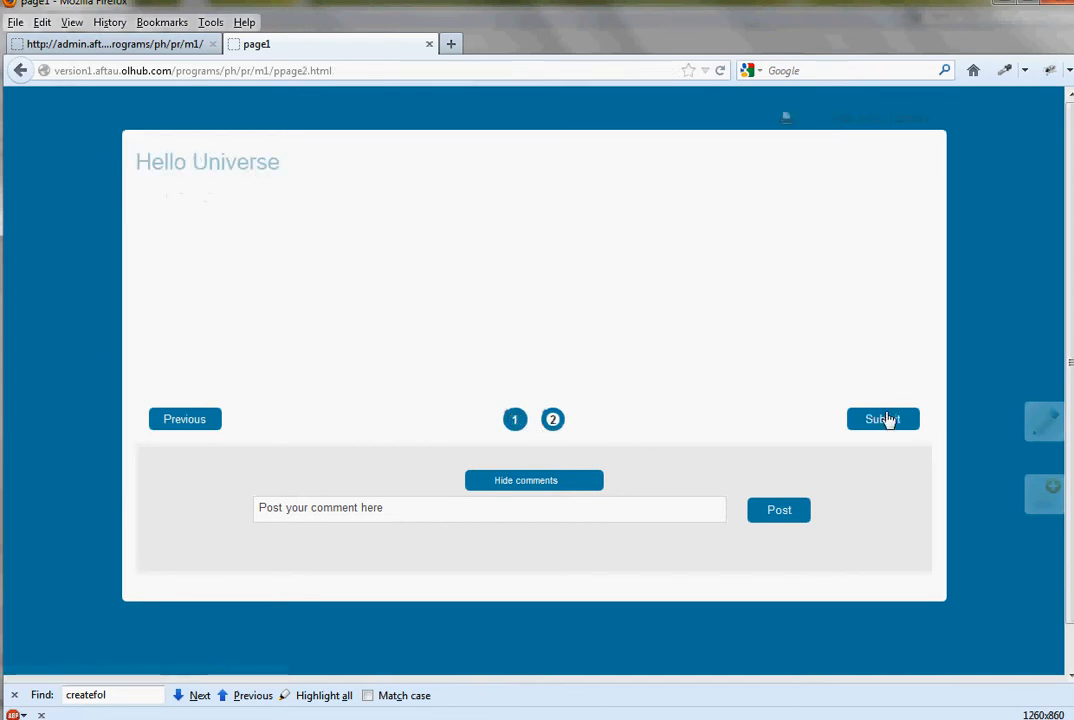
left_click(183, 419)
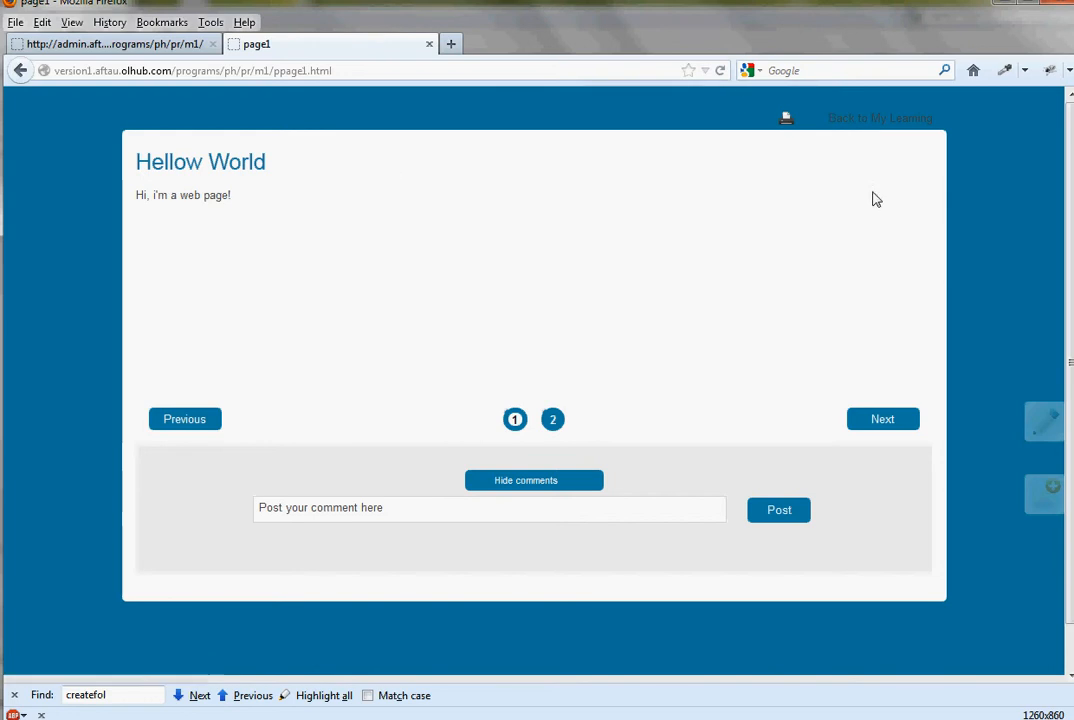
left_click(882, 121)
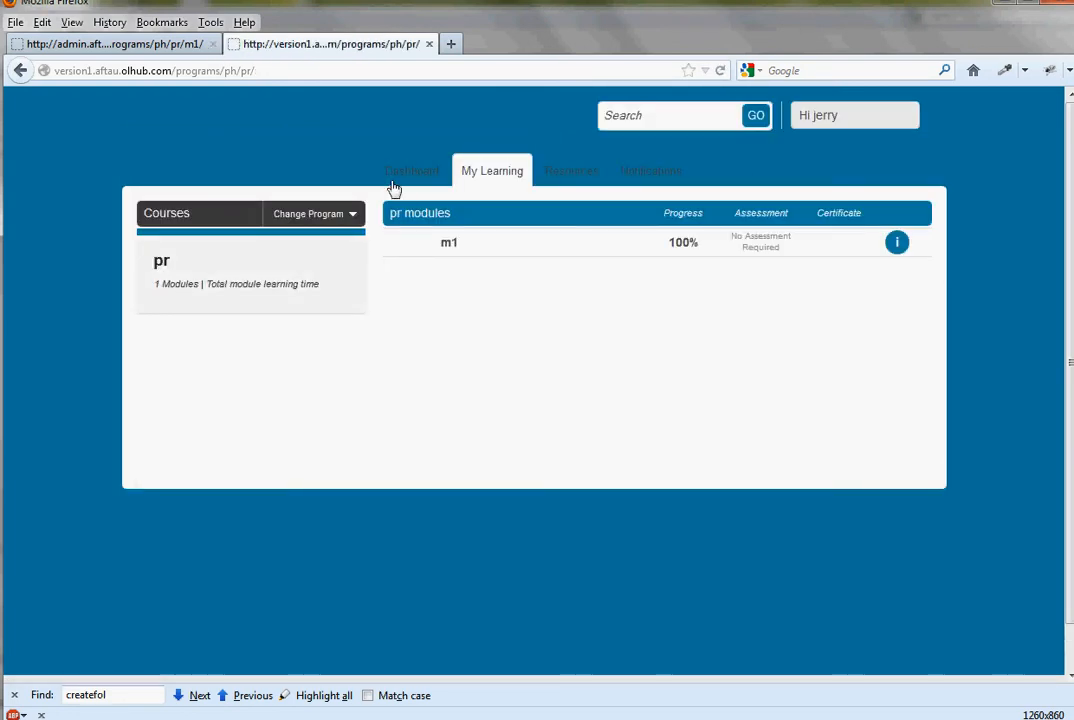
- View the learner's Dashboard, return to My Learning and open module m1
left_click(398, 178)
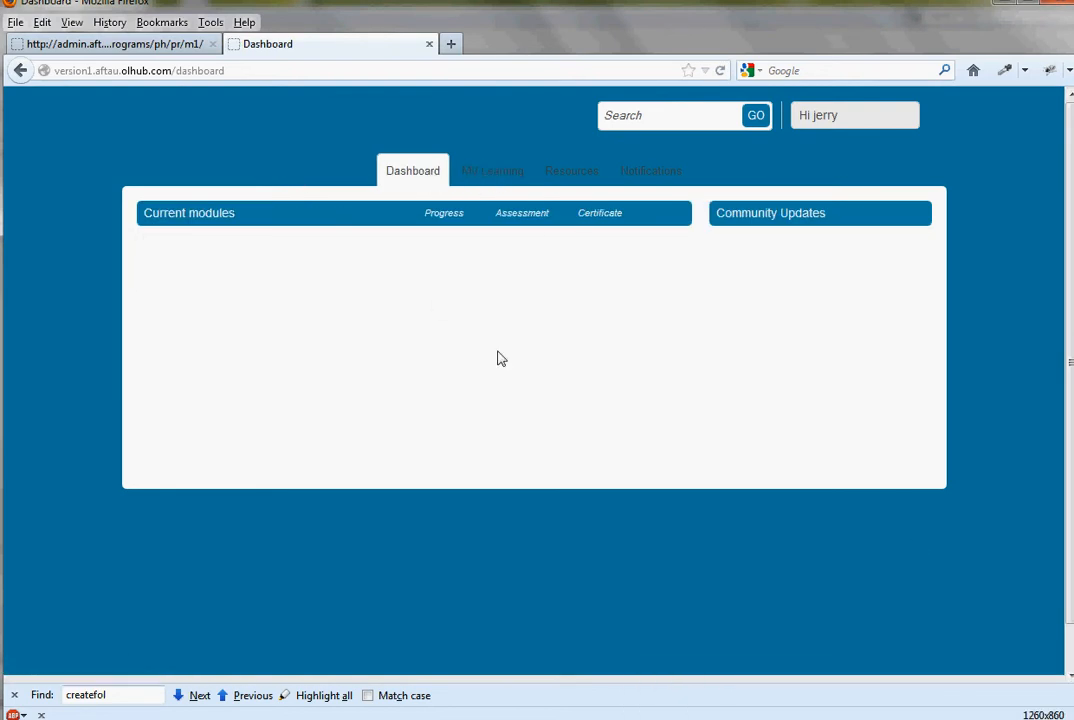
left_click(499, 180)
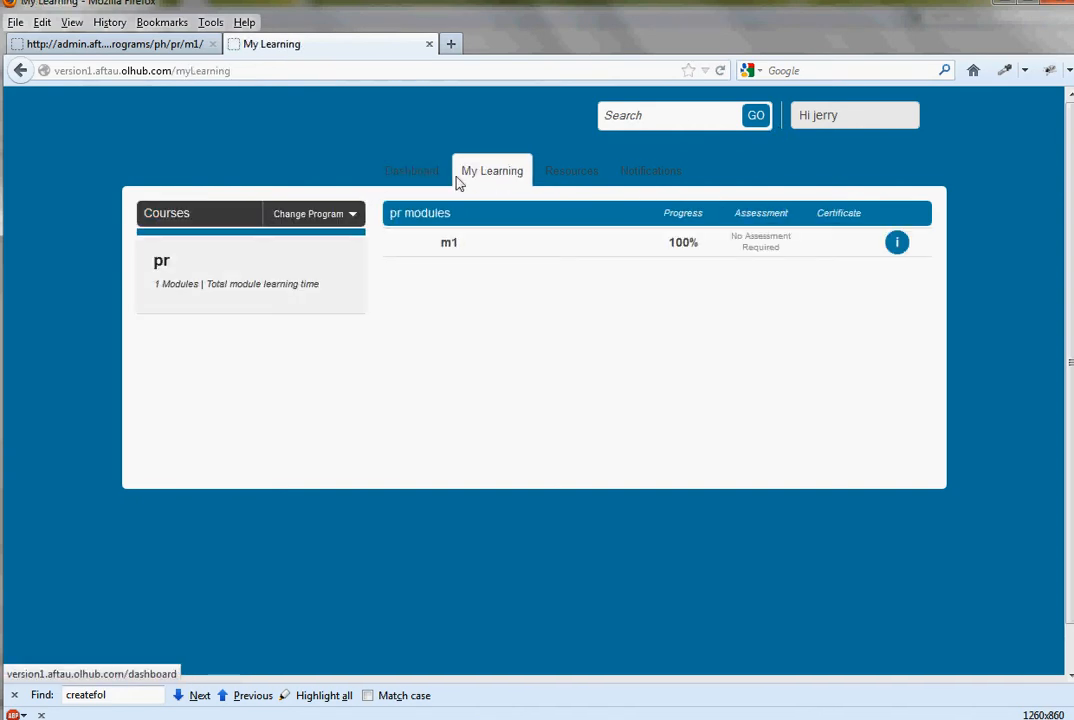
left_click(490, 248)
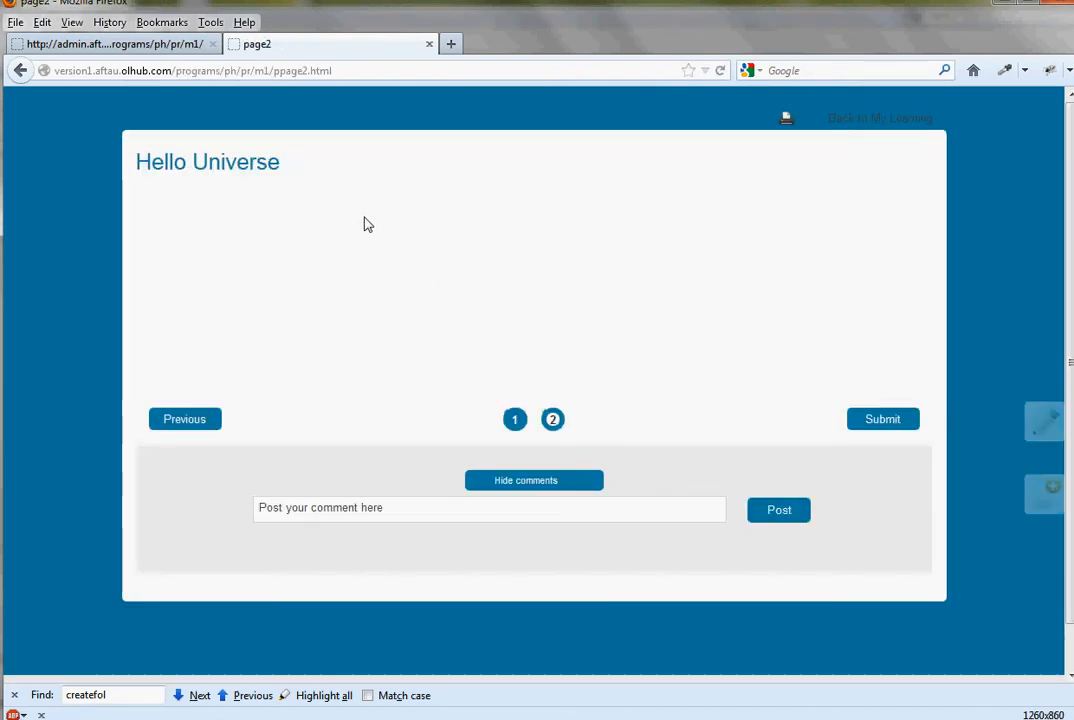
- Open page2 in the learner site's in-place editor, and return to the module administration without changing the text
left_click(103, 47)
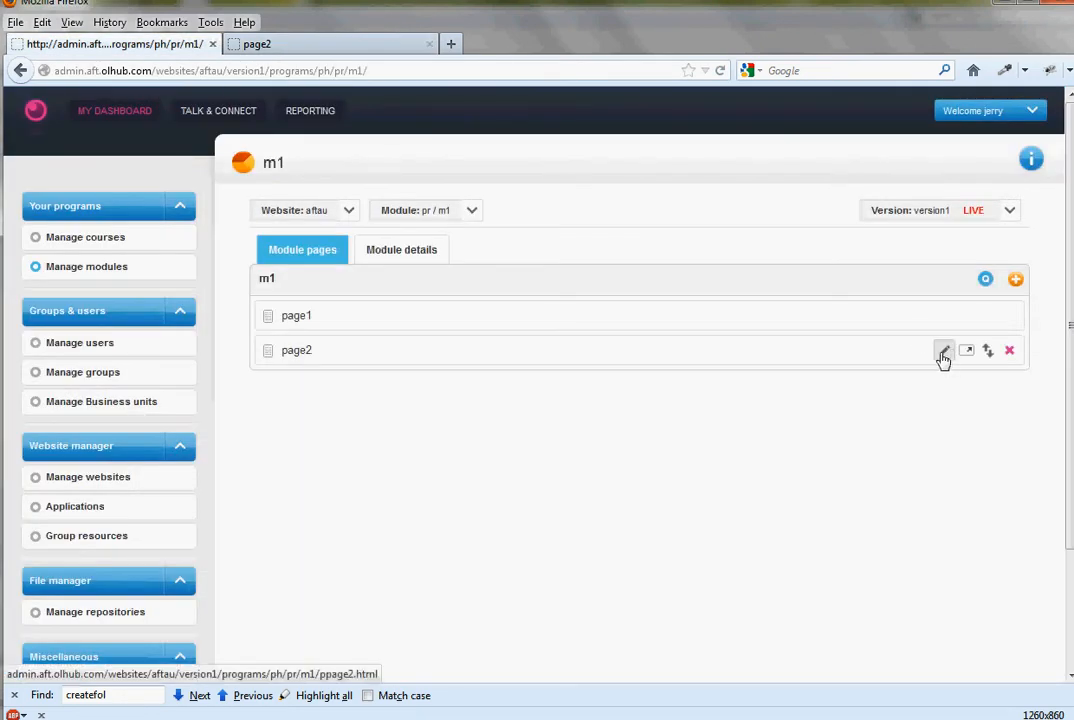
left_click(306, 48)
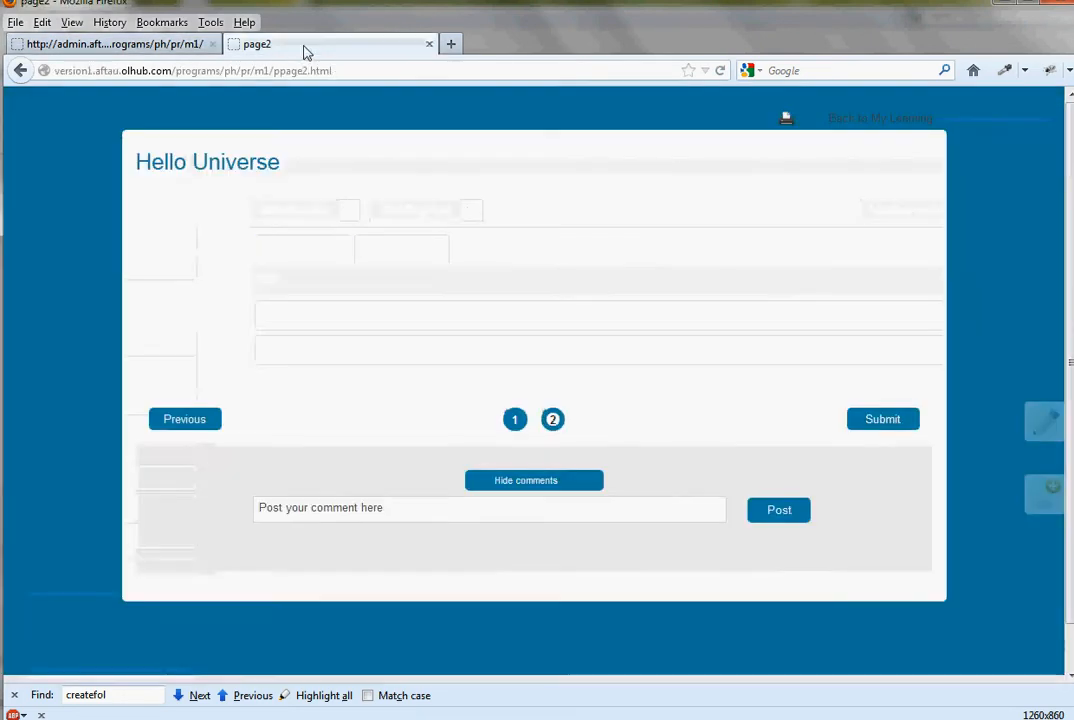
left_click(1049, 424)
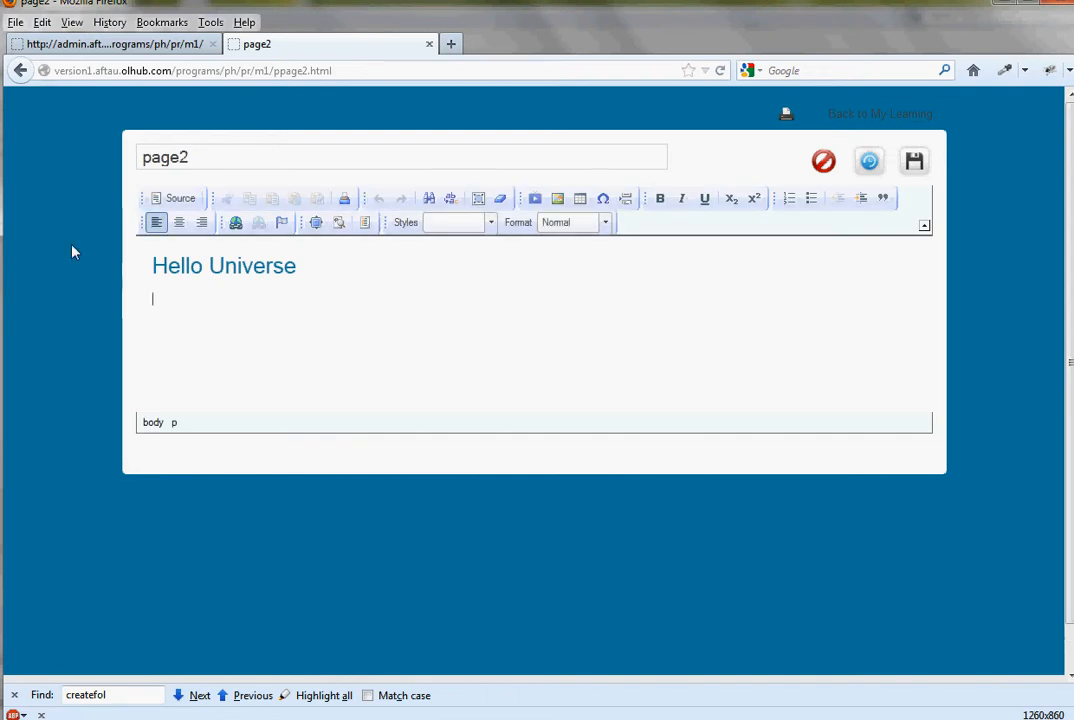
left_click(429, 317)
left_click(88, 45)
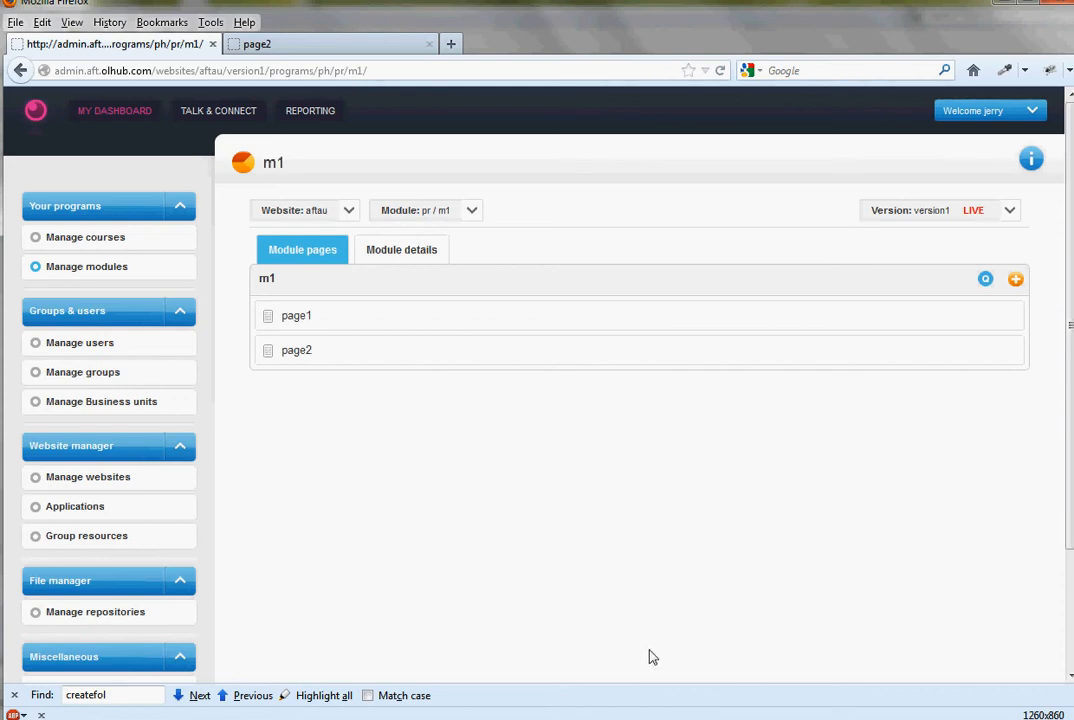
- Switch to oXygen XML Editor, start opening a file over FTP/SFTP/WebDAV and check the user and server URL
left_click(695, 719)
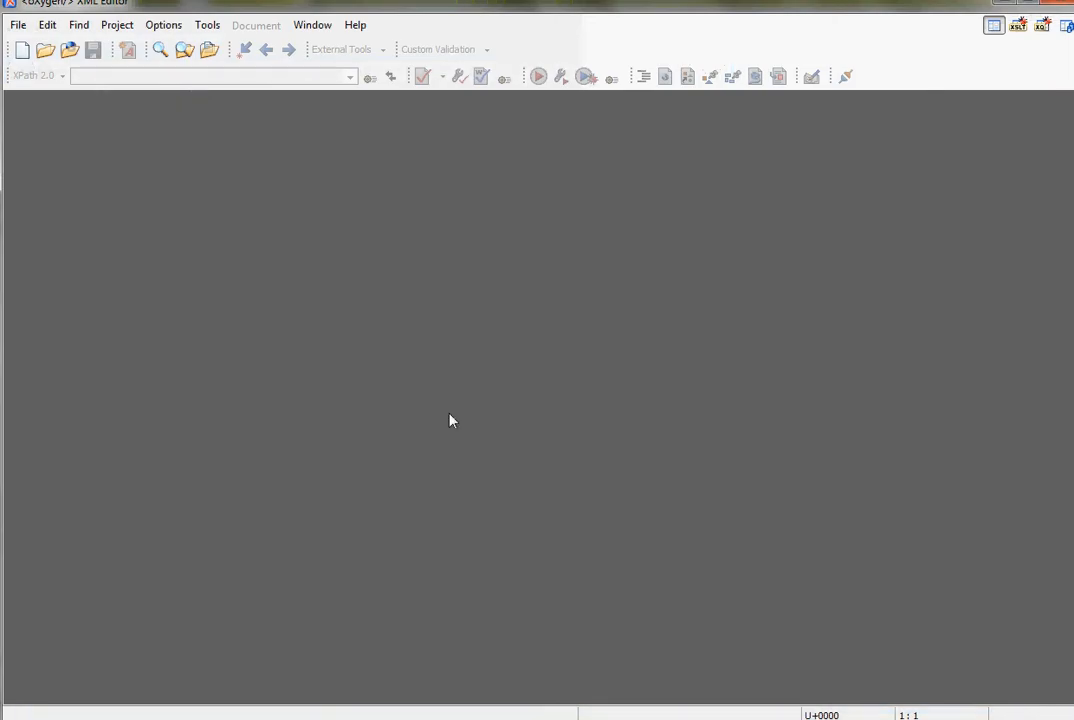
left_click(68, 50)
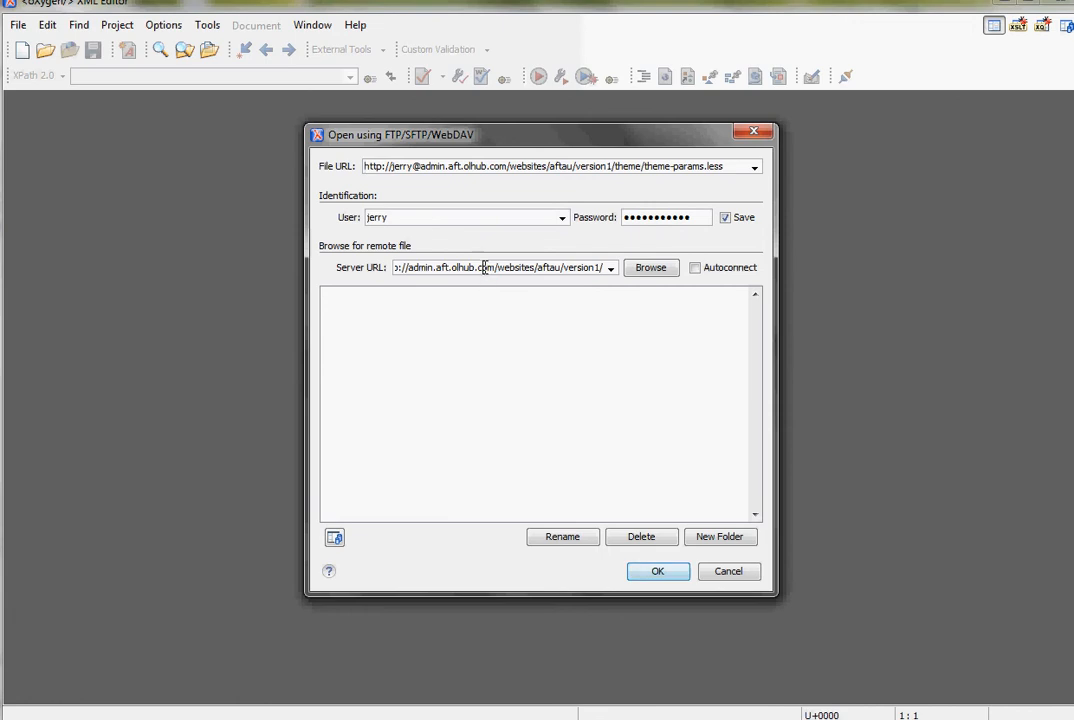
left_click(485, 267)
key("Home")
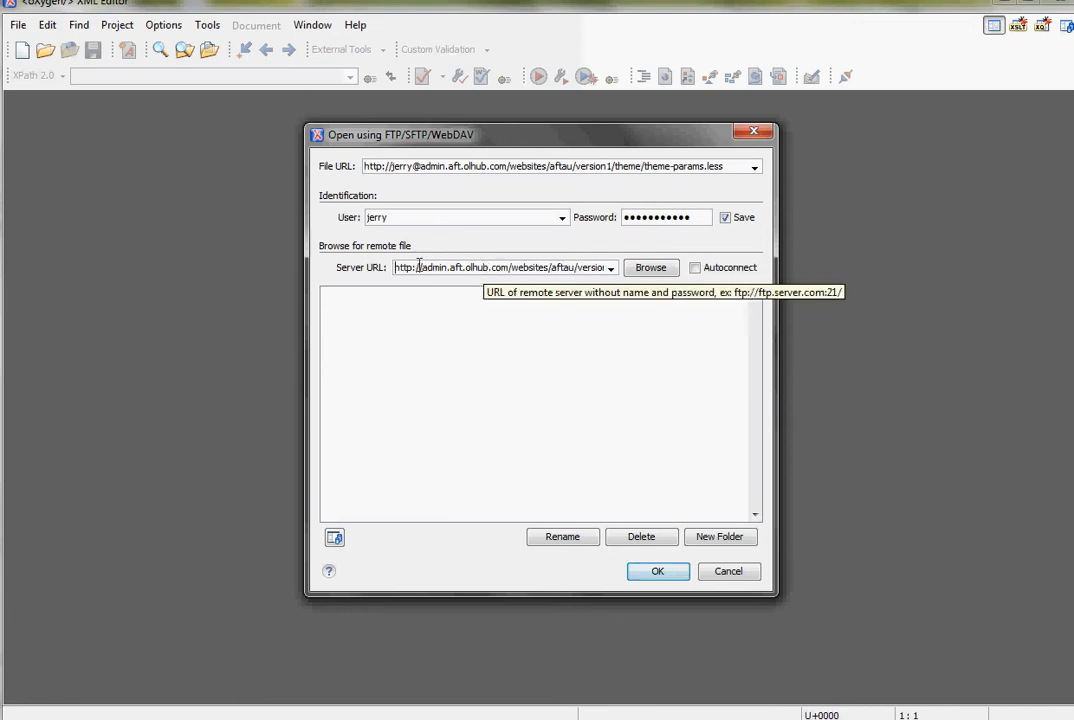
double_click(408, 218)
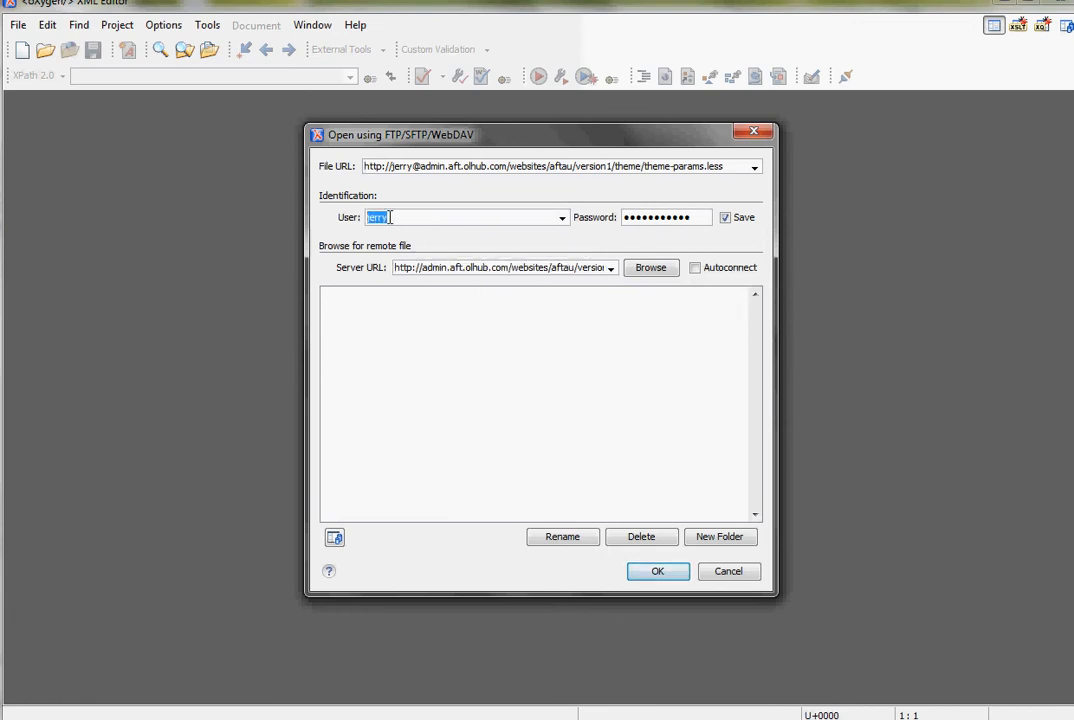
left_click(390, 217)
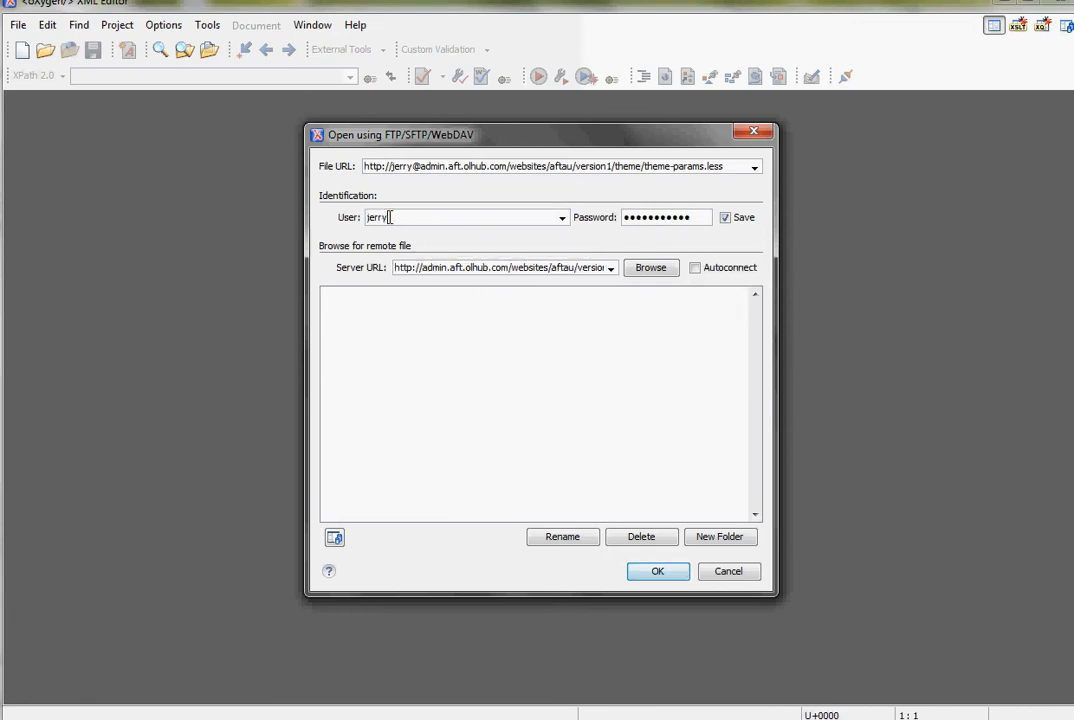
left_click(556, 267)
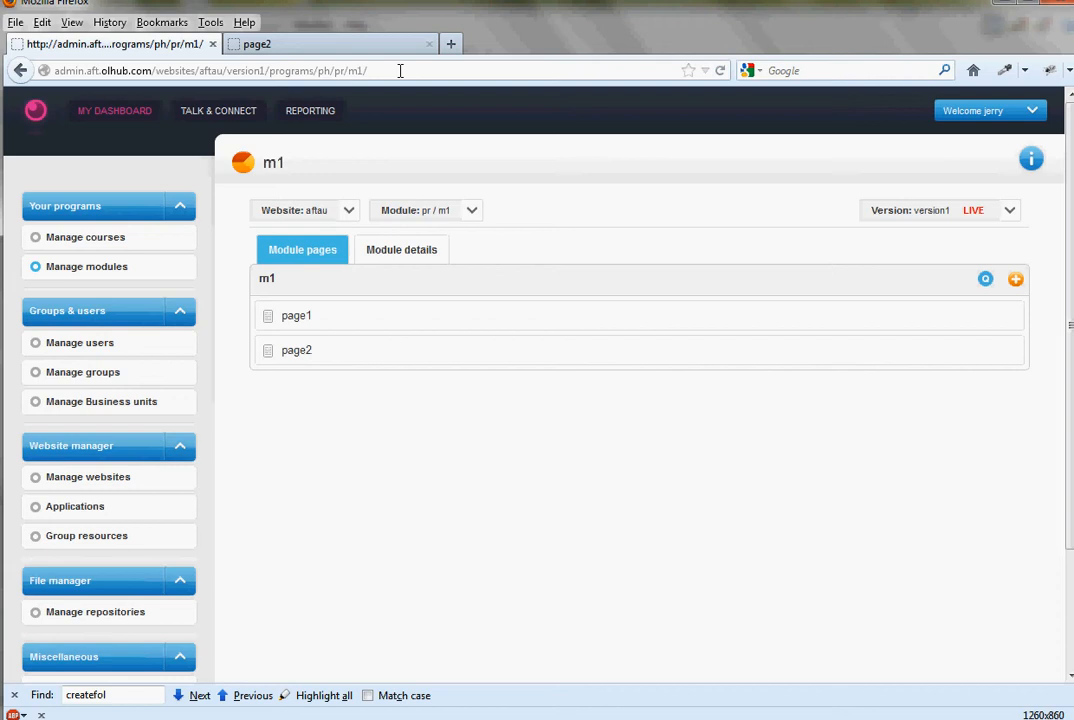
- Copy the admin site's address from Firefox, set the server URL to admin.aft.olhub.com/websites/aftau/version1/ and browse its remote files
left_click(400, 70)
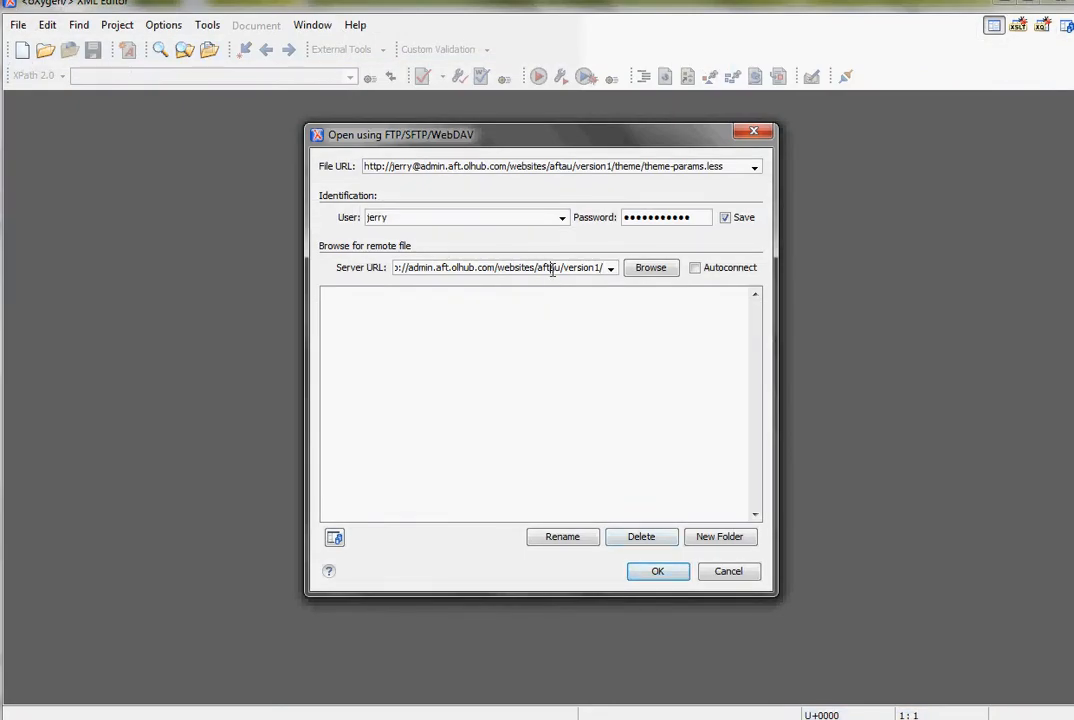
triple_click(552, 268)
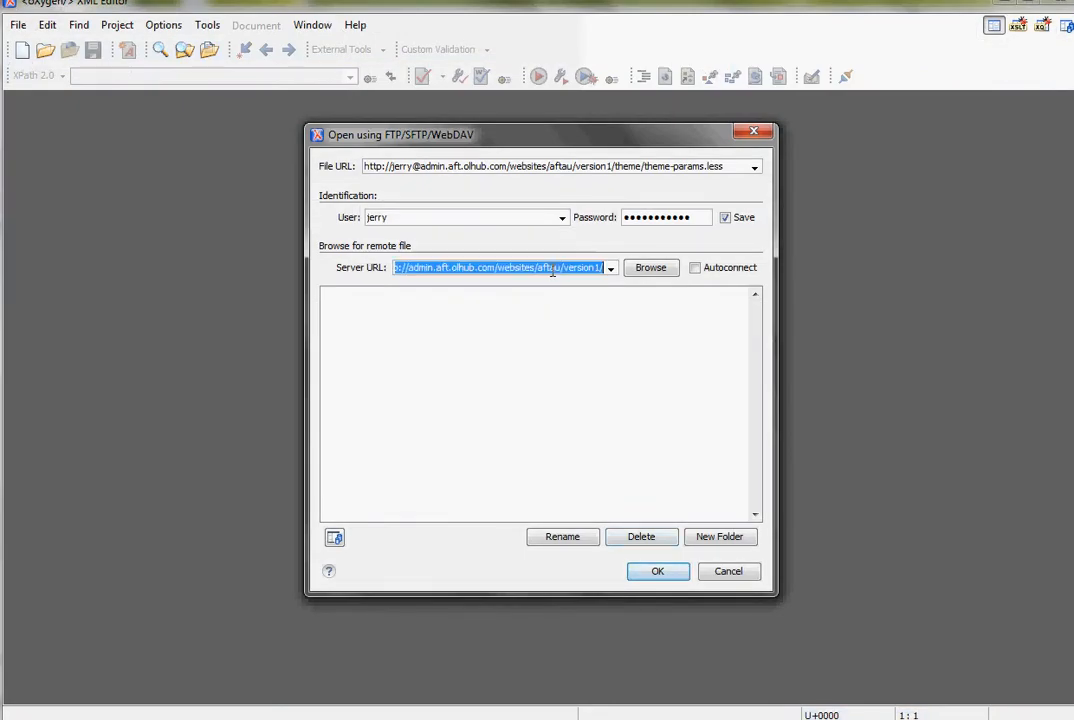
key("ctrl+v")
left_click(650, 267)
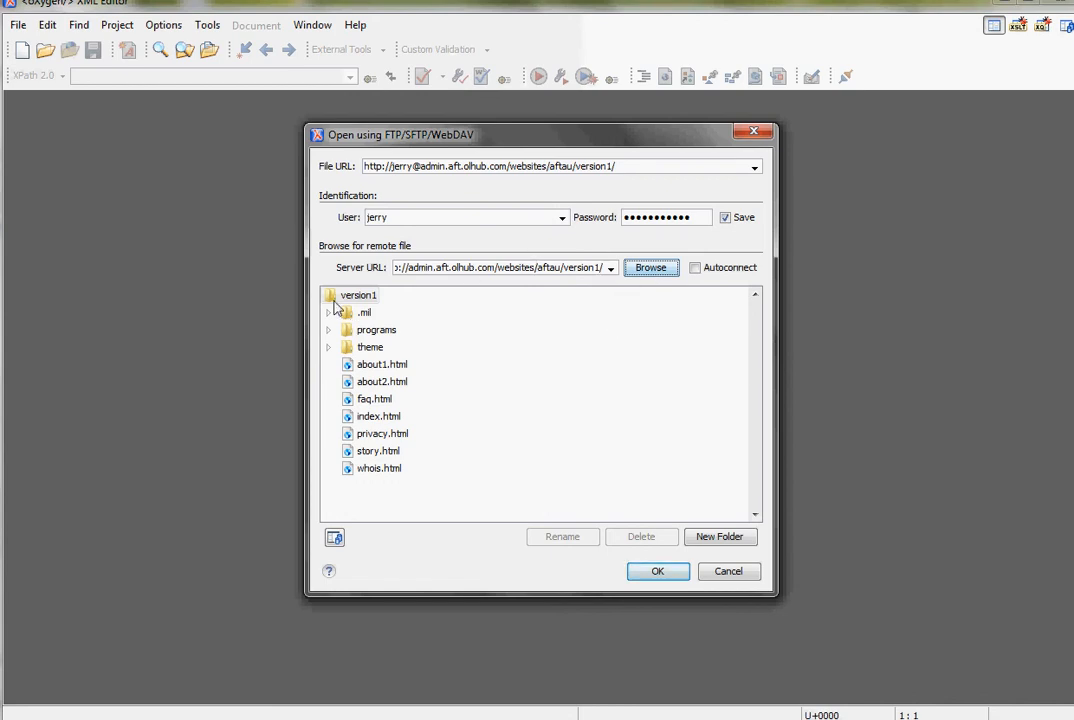
left_click(571, 269)
double_click(547, 267)
left_click(554, 269)
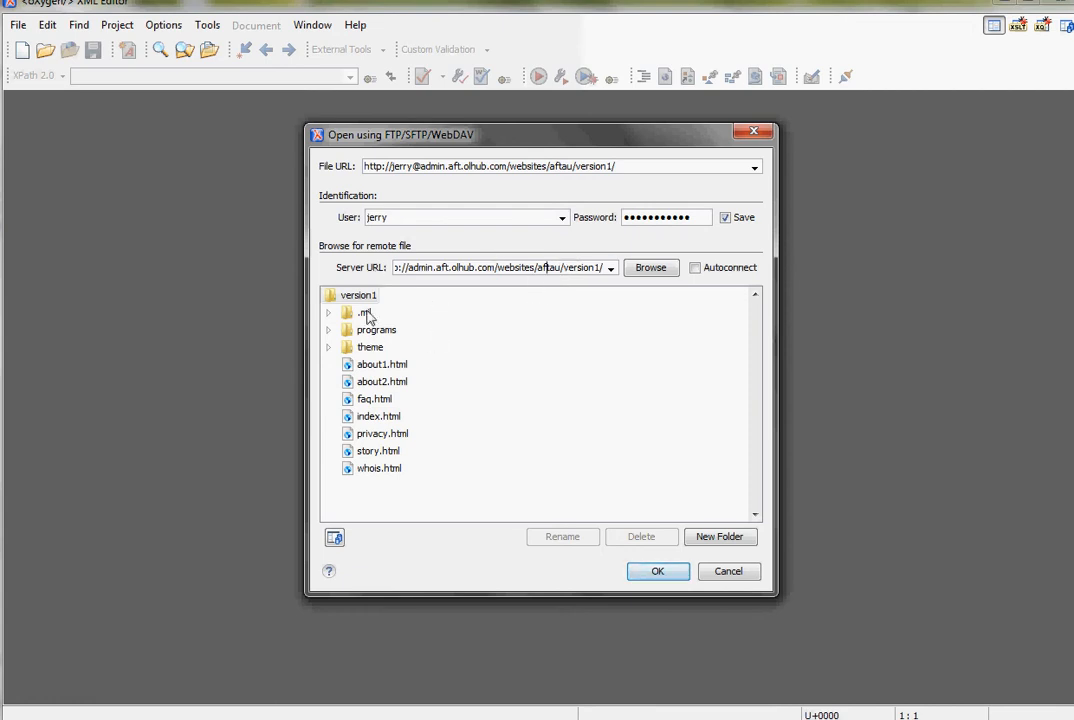
- Open ppage1.html from the remote folder programs/ph/pr/m1
left_click(327, 330)
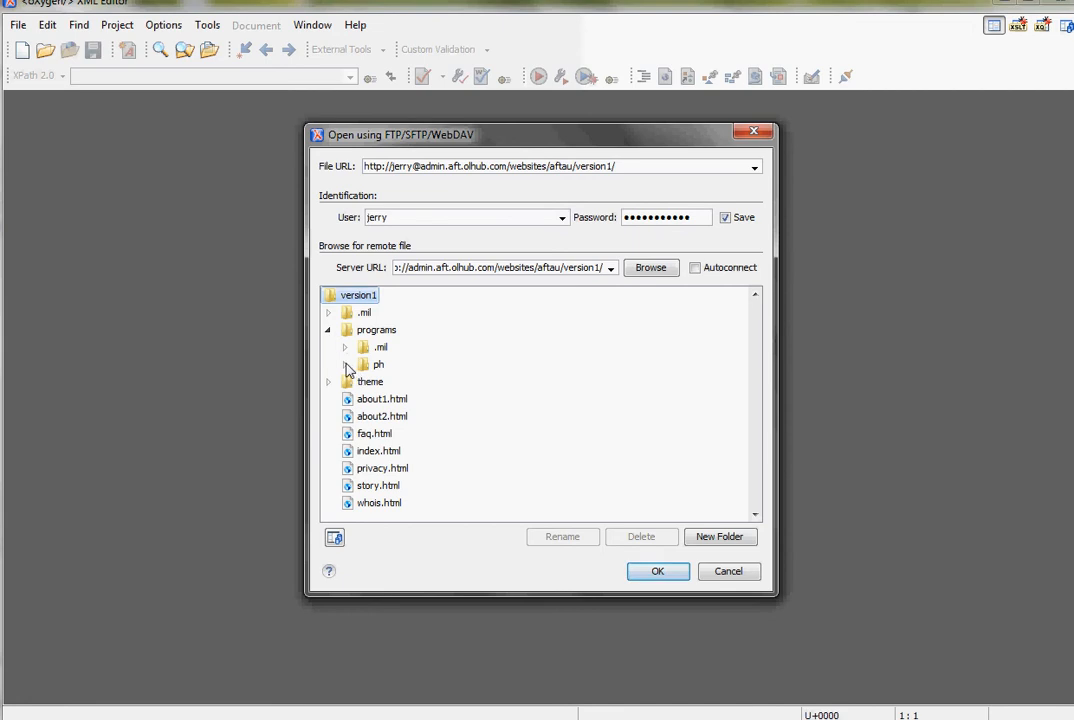
left_click(346, 365)
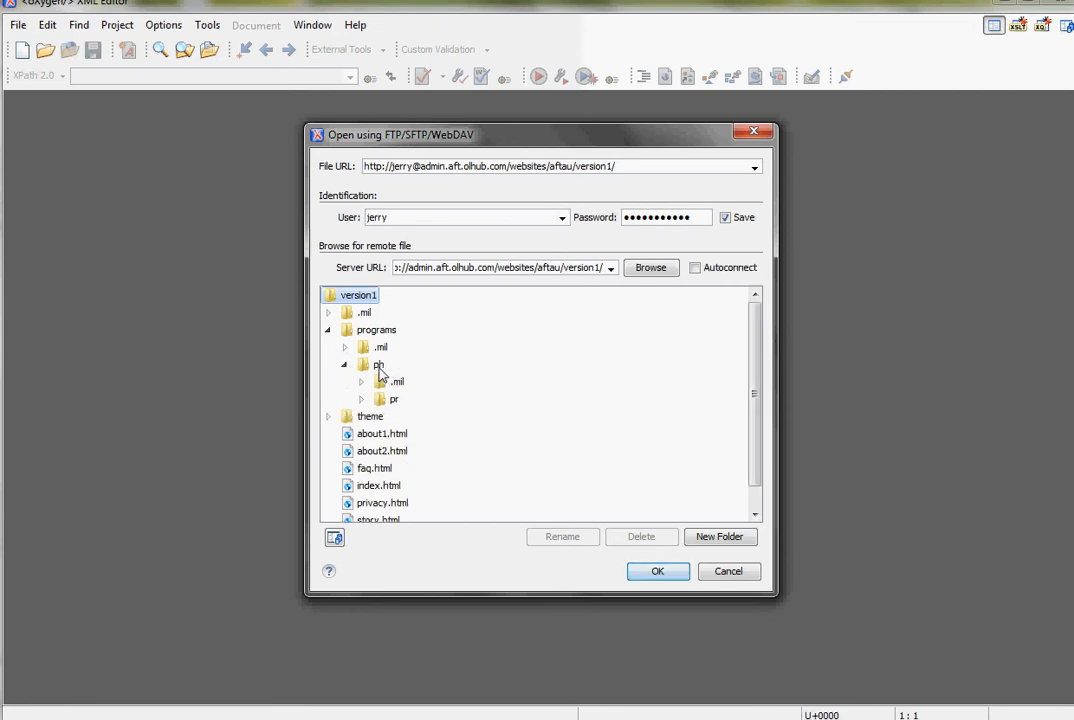
left_click(370, 400)
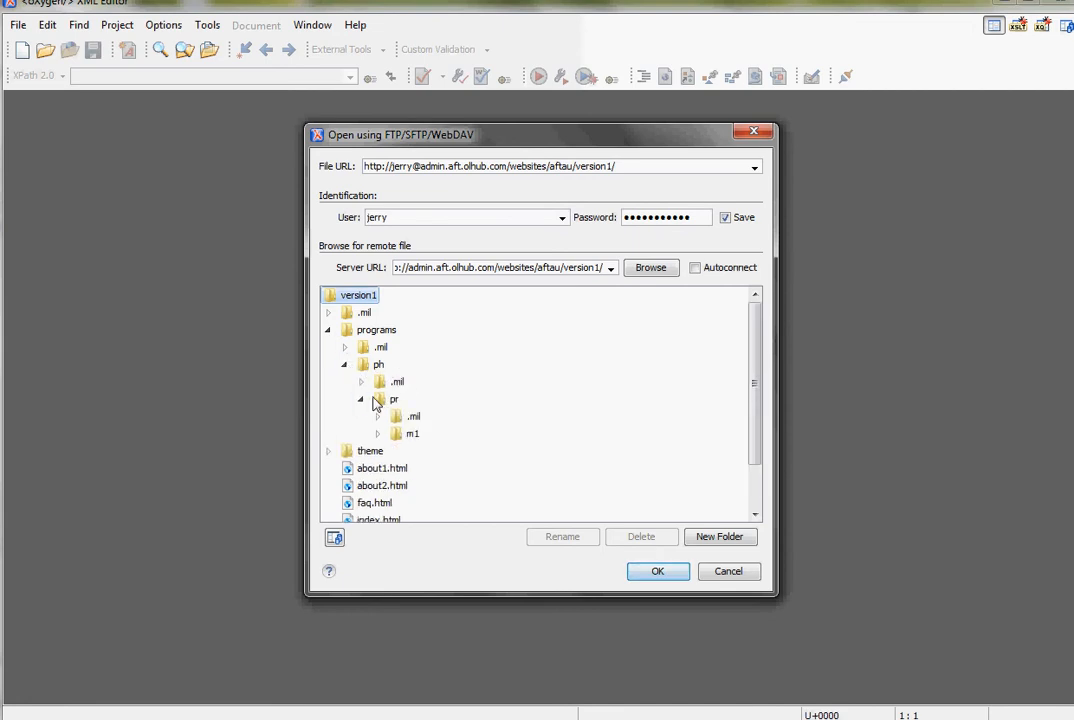
left_click(377, 434)
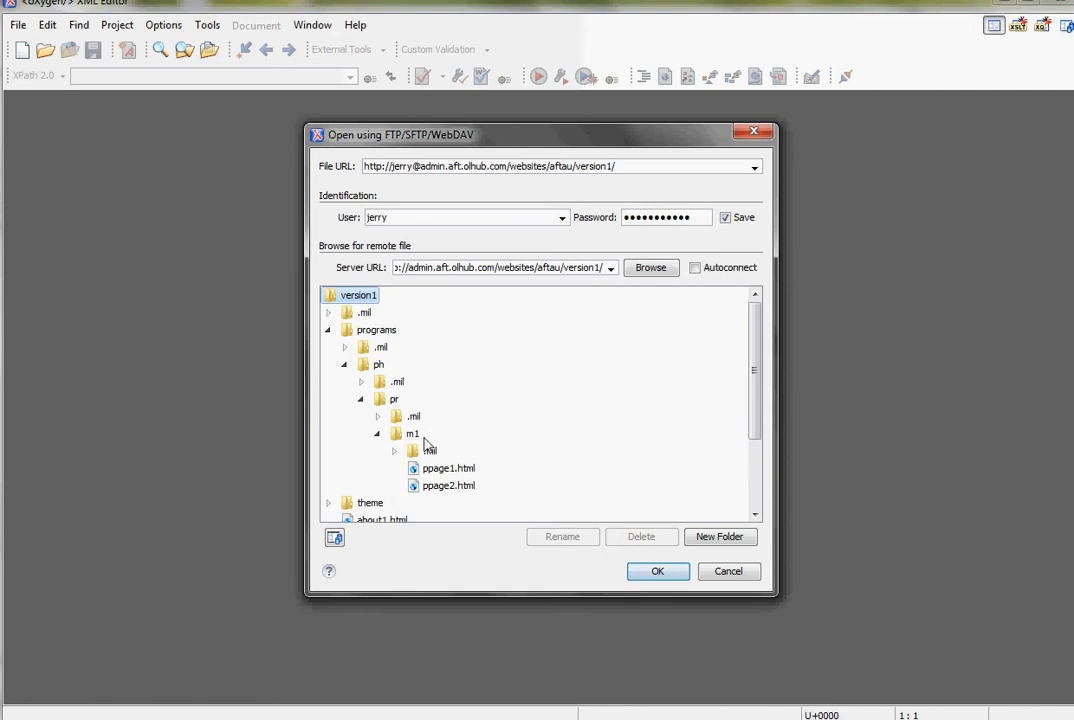
left_click(447, 470)
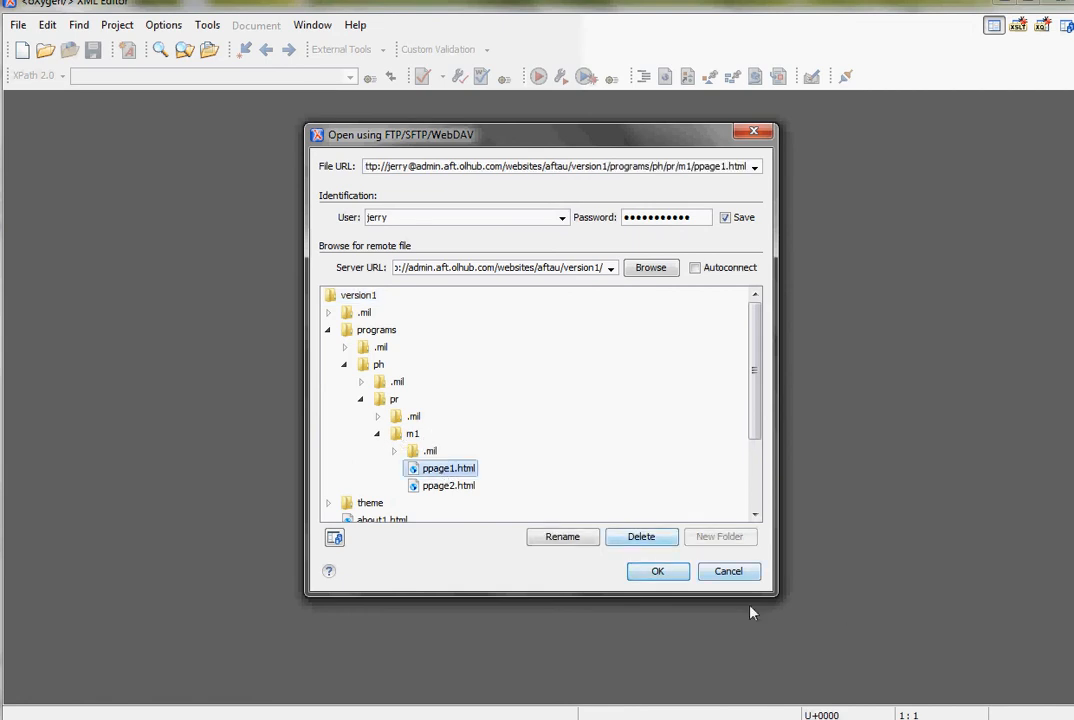
left_click(660, 574)
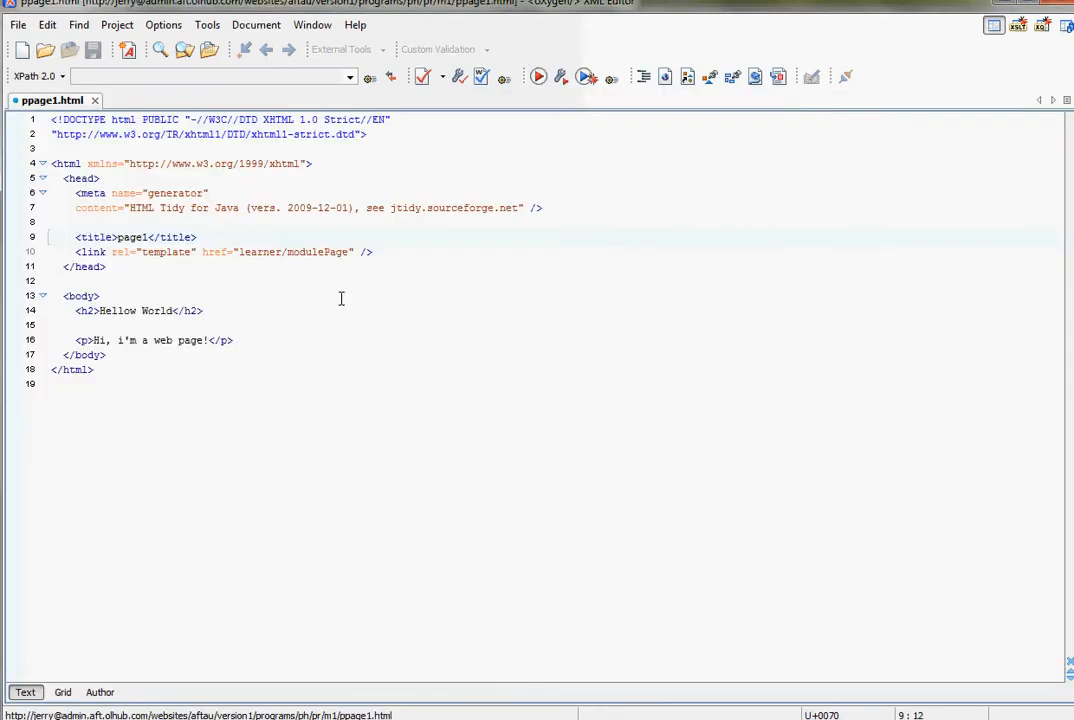
- Examine the h2 heading and the paragraph in the body of ppage1.html
left_click(318, 281)
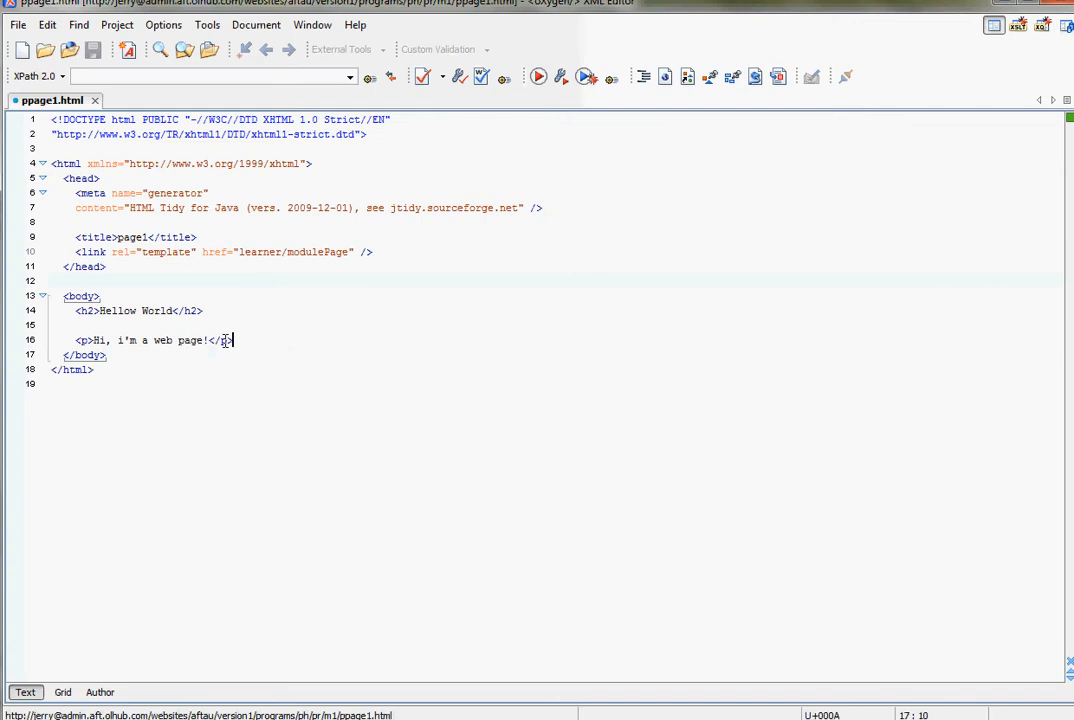
left_click_drag(233, 340, 52, 311)
left_click(141, 312)
double_click(86, 311)
left_click(104, 312)
left_click_drag(71, 311, 88, 311)
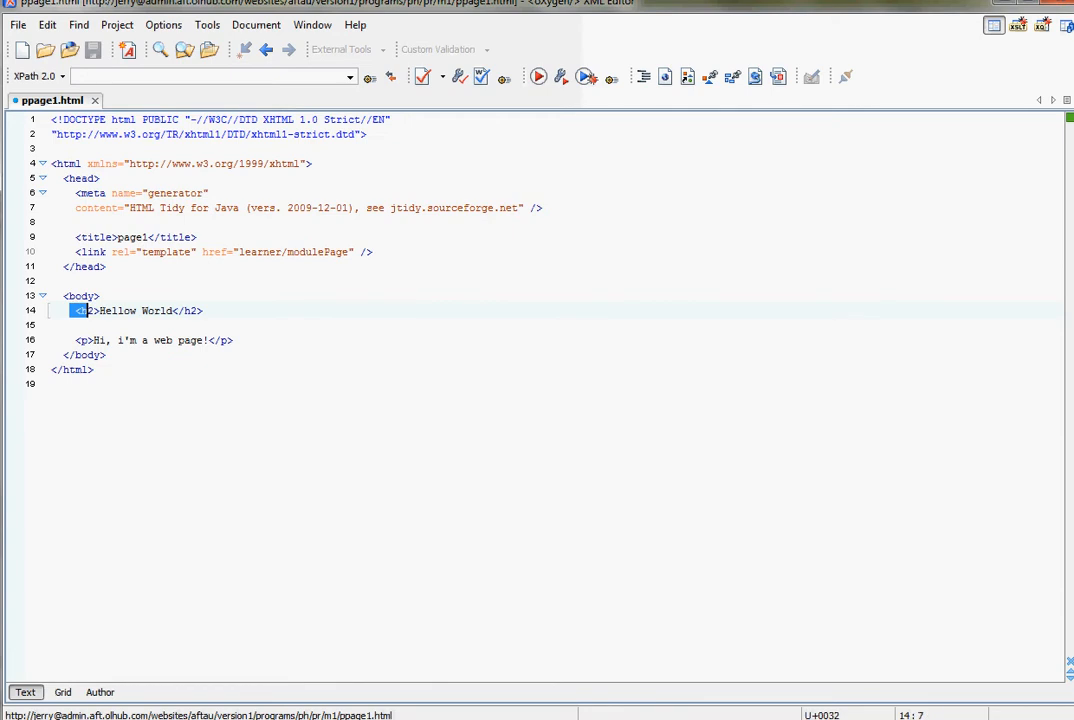
- Switch to Firefox and reload page2 on the learner site to leave its in-place editor
key("alt+Tab")
left_click(340, 44)
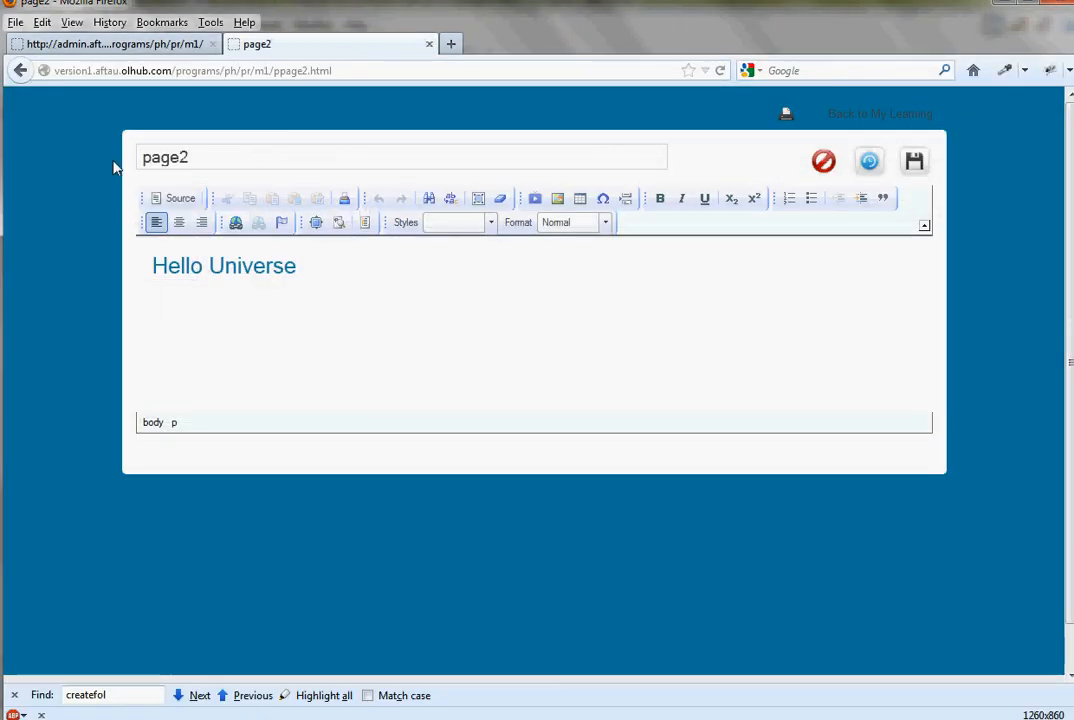
left_click(719, 71)
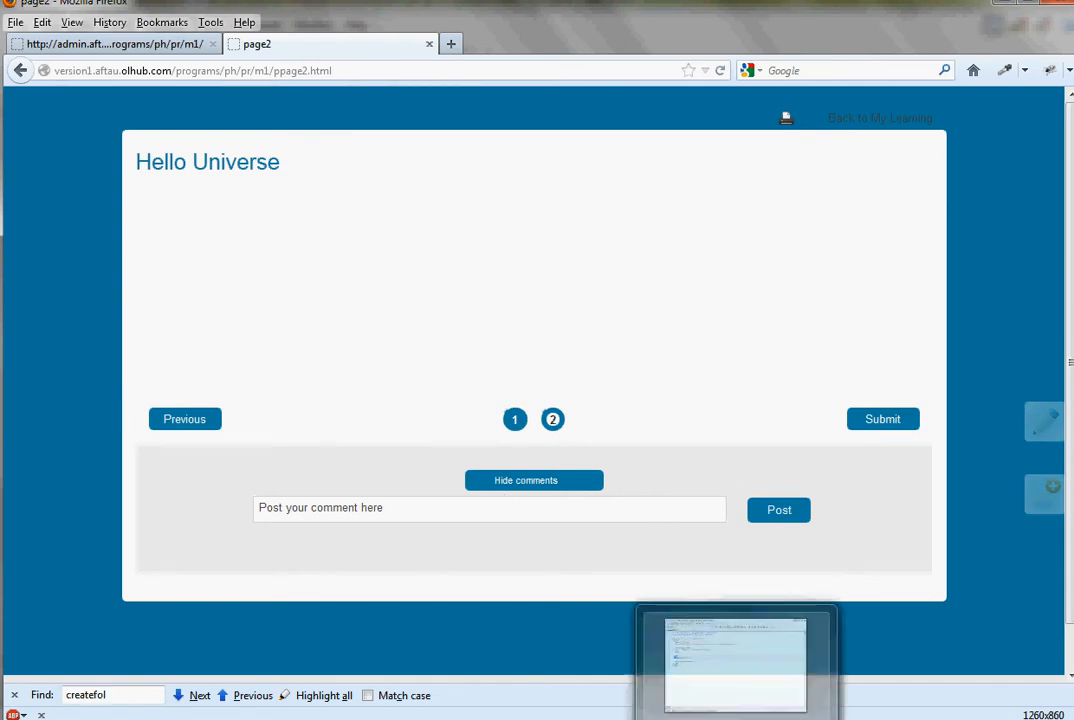
- Return to oXygen XML Editor and examine the template link to learner/modulePage in the head of ppage1.html
left_click(736, 700)
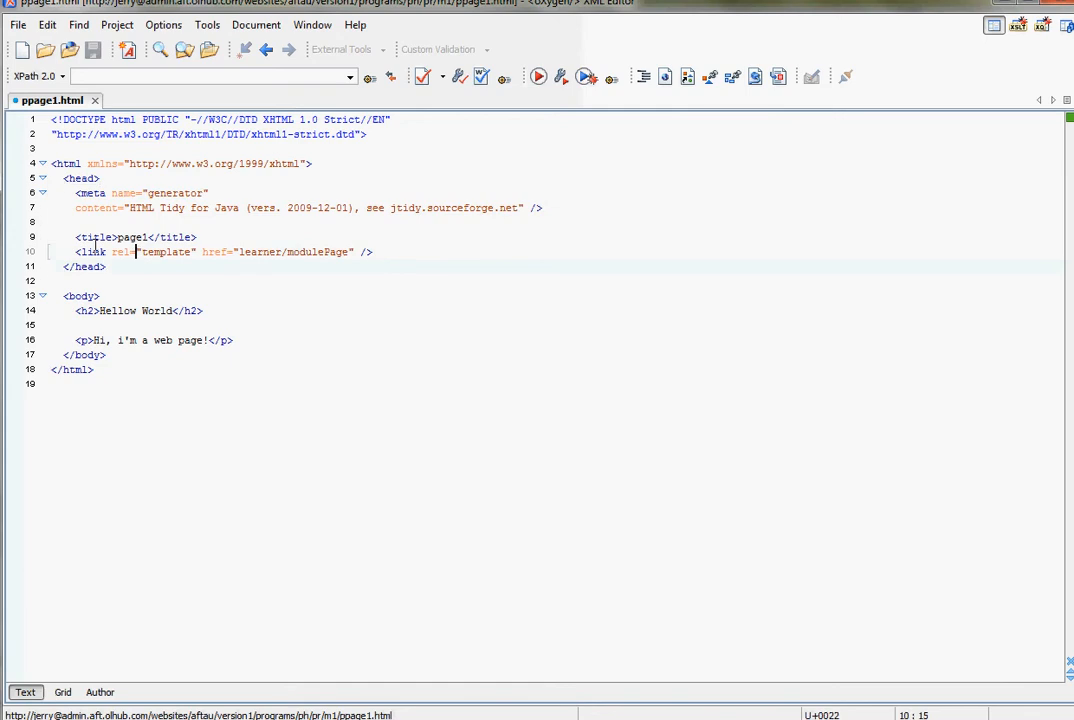
left_click_drag(75, 252, 380, 254)
left_click(380, 254)
left_click(159, 252)
double_click(166, 252)
double_click(241, 254)
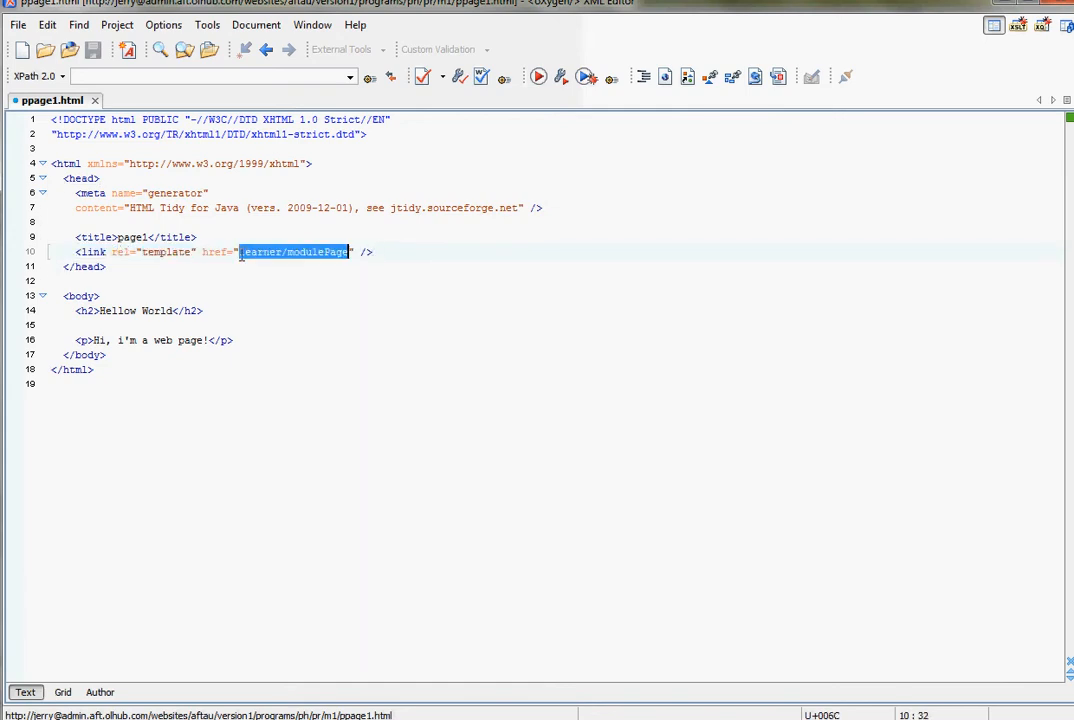
double_click(309, 253)
left_click(324, 253)
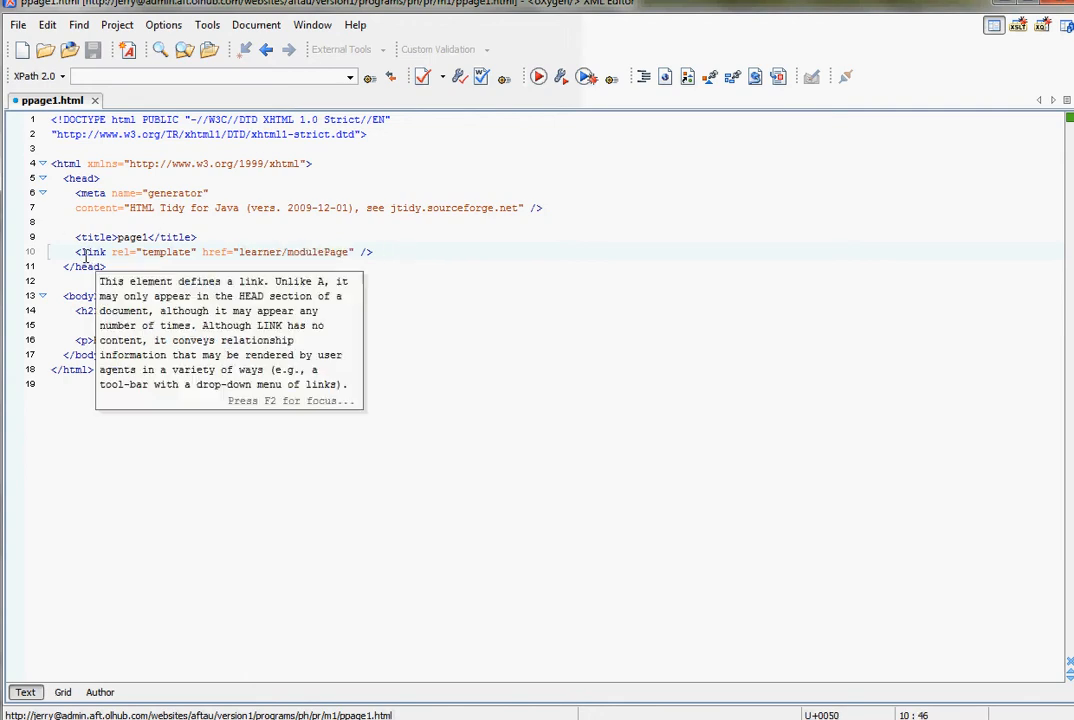
key("Down")
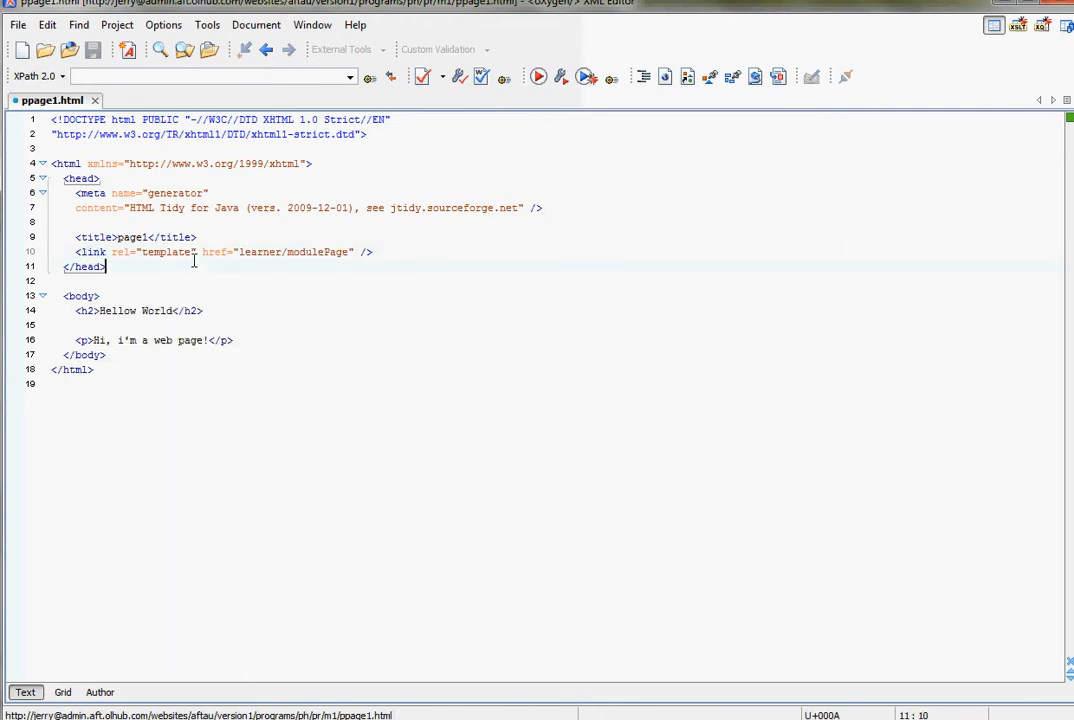
left_click(165, 321)
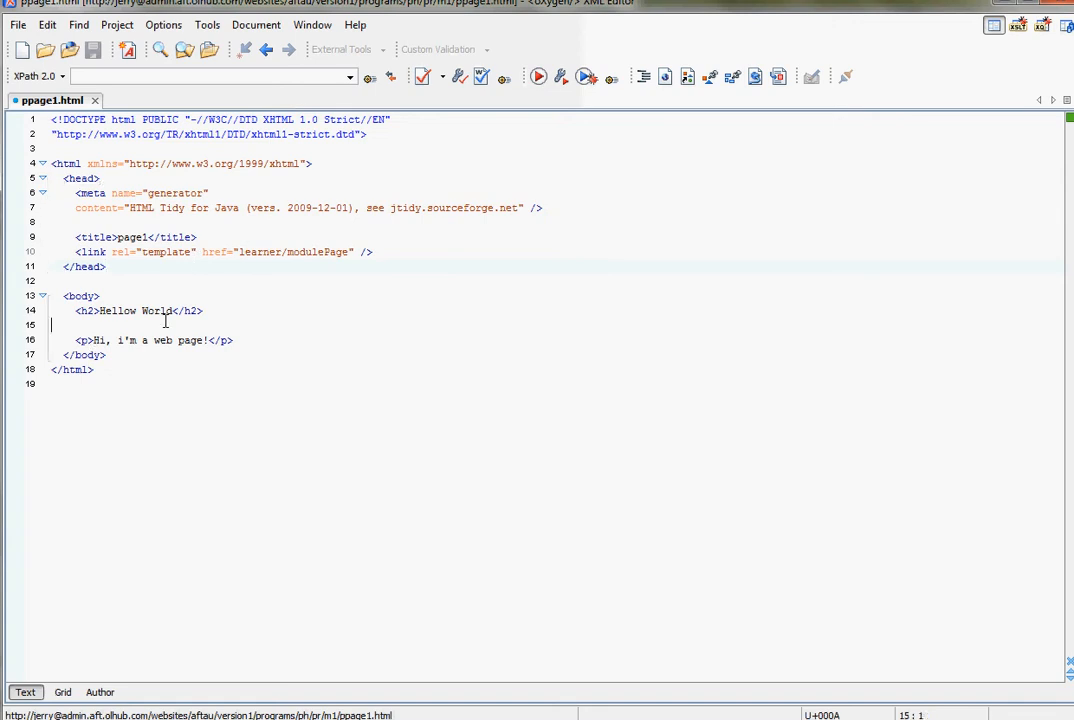
- Set the title of ppage1.html to "Hellow world page", save the file and view page1 on the learner site in Firefox
double_click(131, 238)
type("Hellow world")
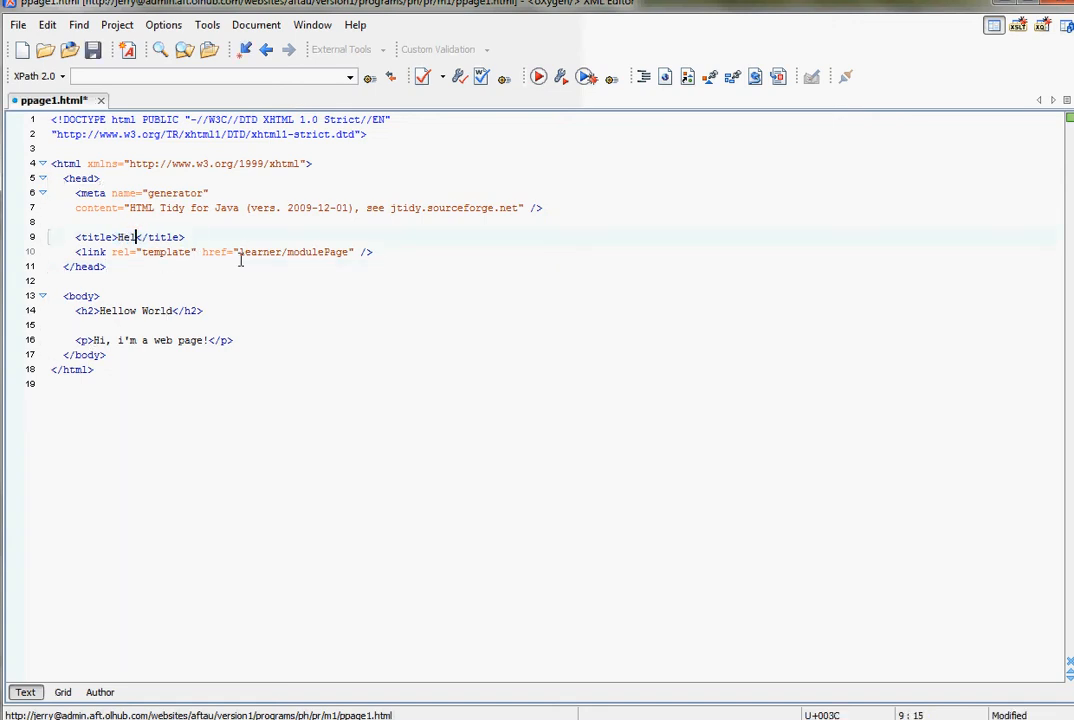
type(" page")
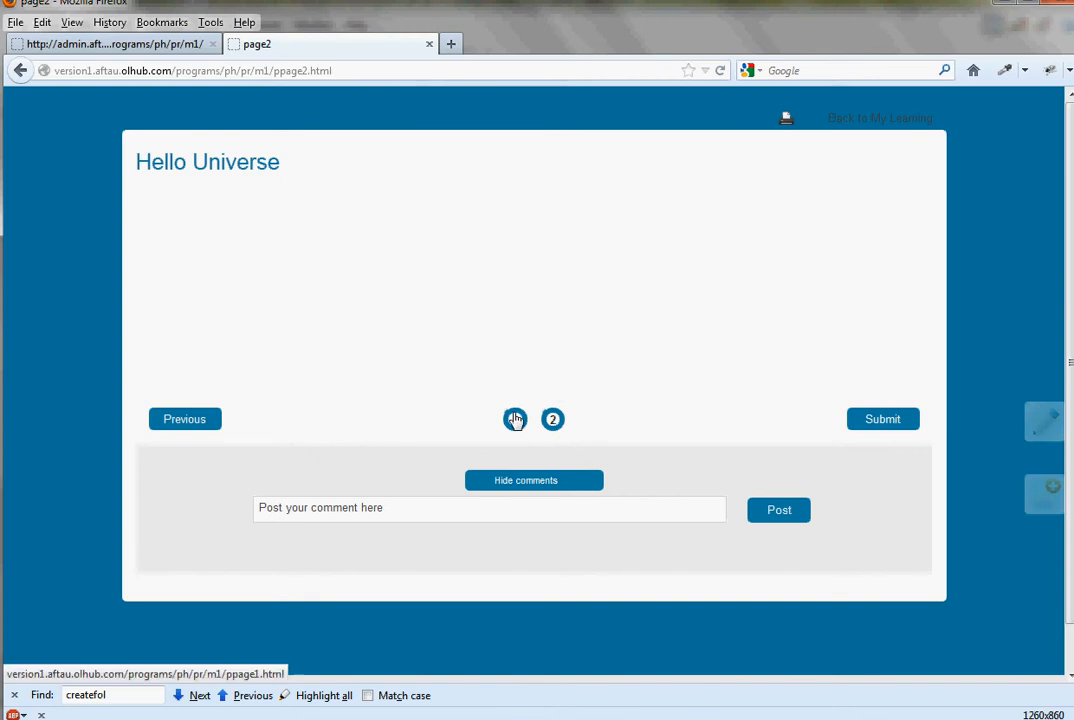
left_click(514, 419)
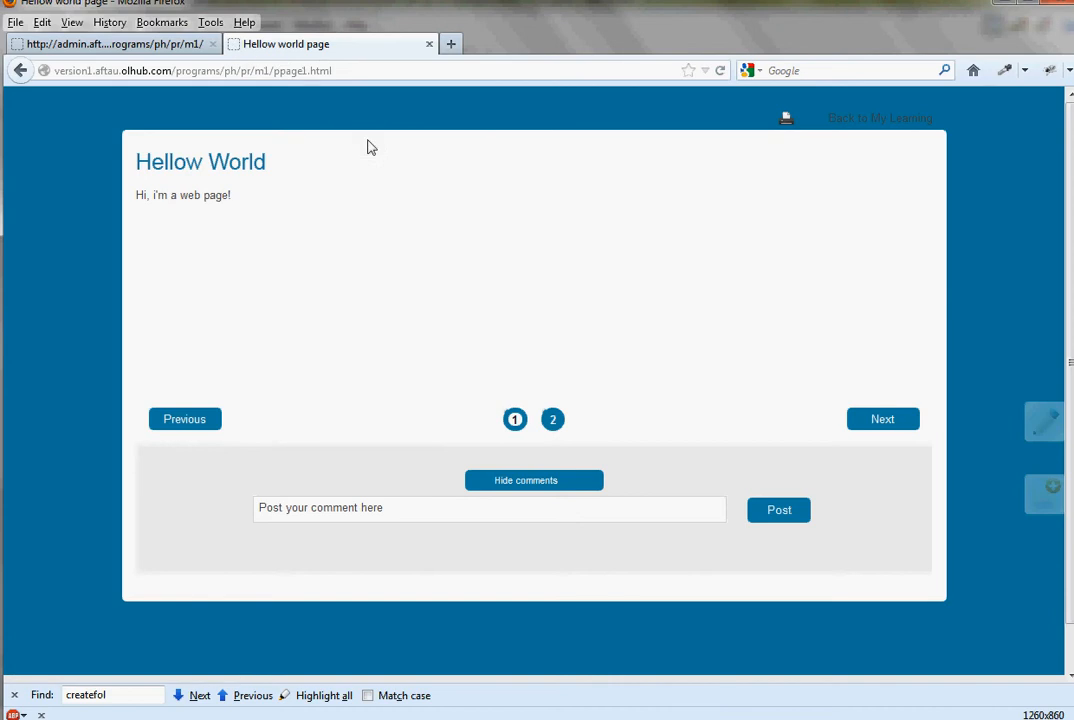
- Switch to BitKinex and open a WebDAV connection to admin.aft.olhub.com from the FusePROD group
left_click(690, 717)
left_click(252, 342)
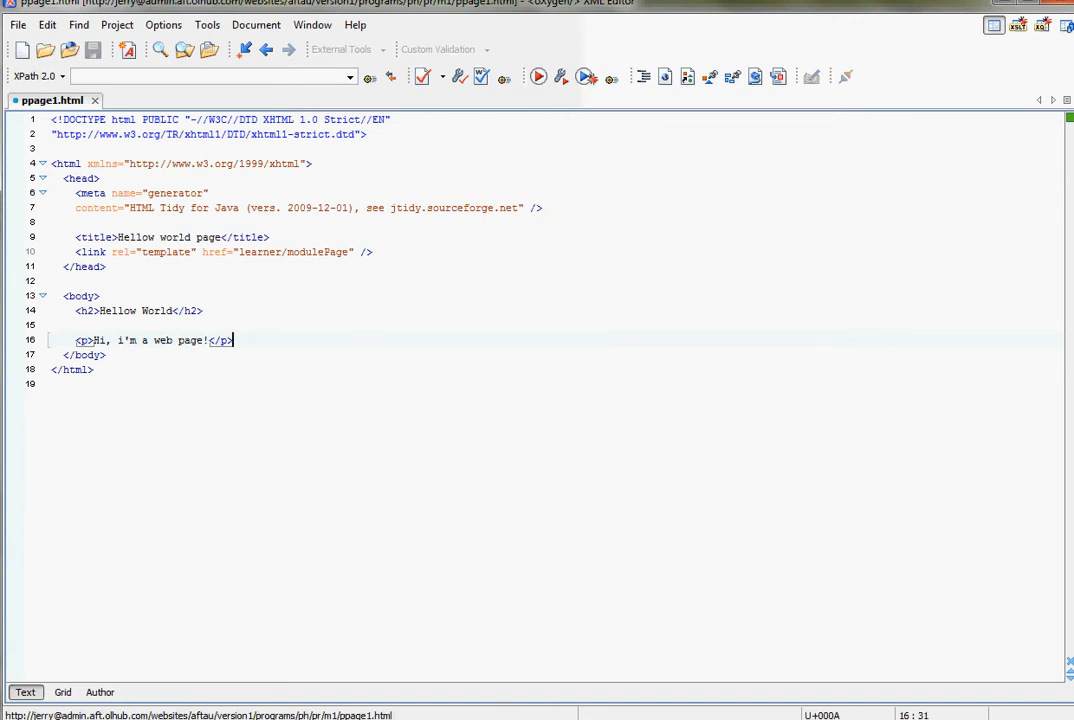
key("super")
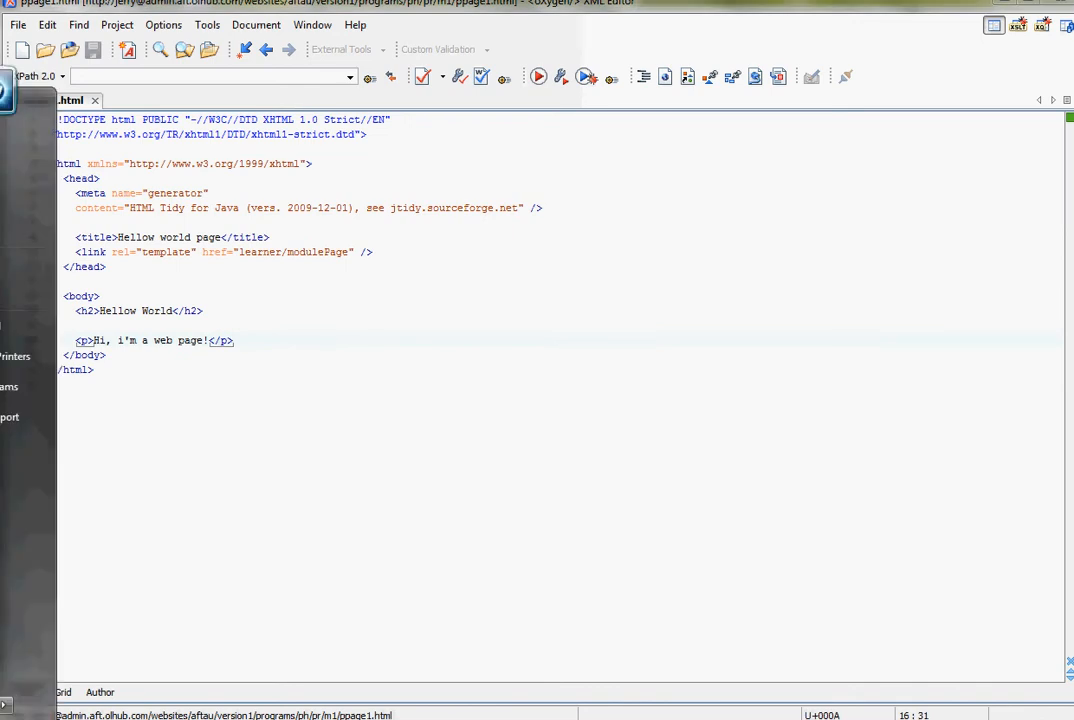
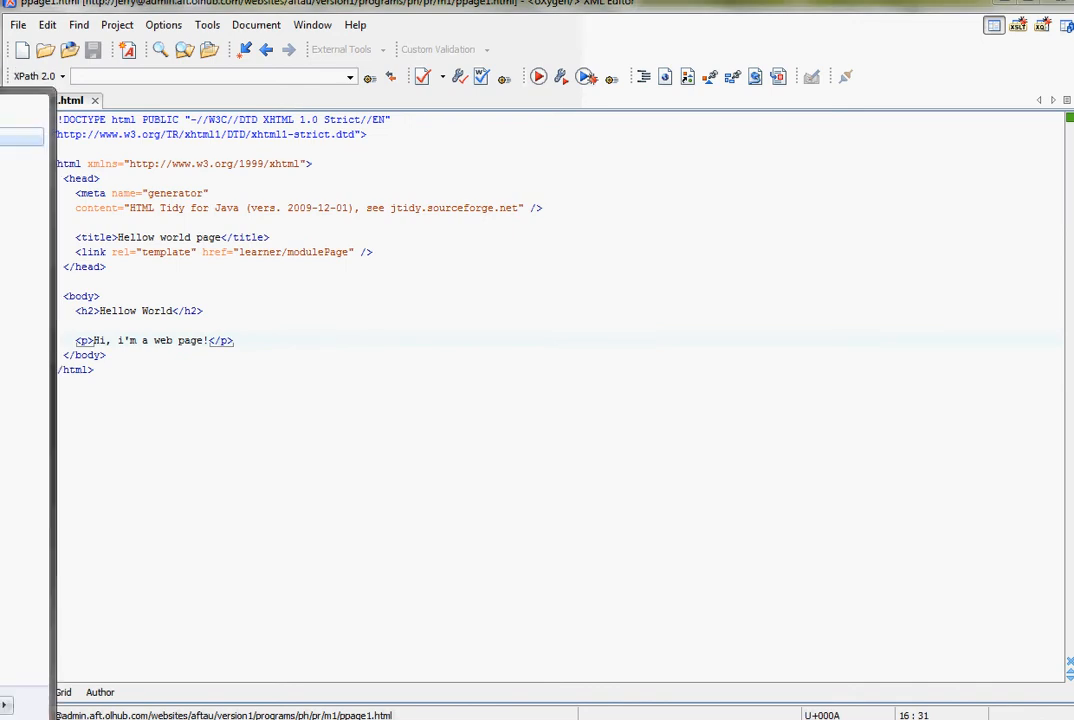
key("Return")
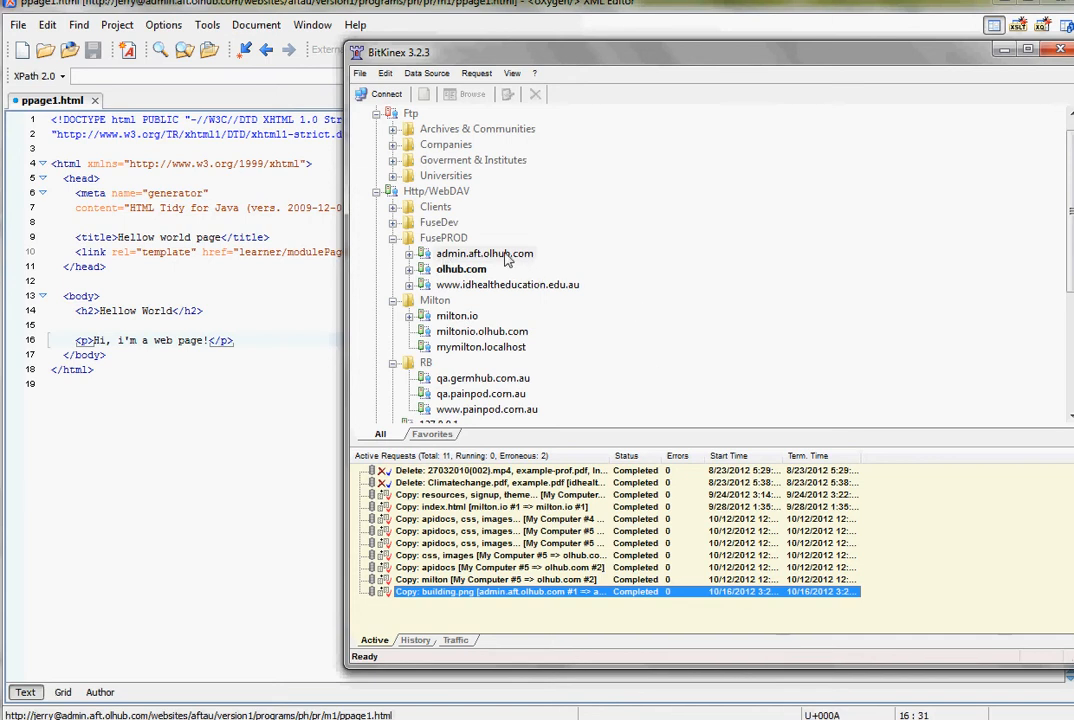
double_click(484, 254)
left_click_drag(422, 151, 638, 40)
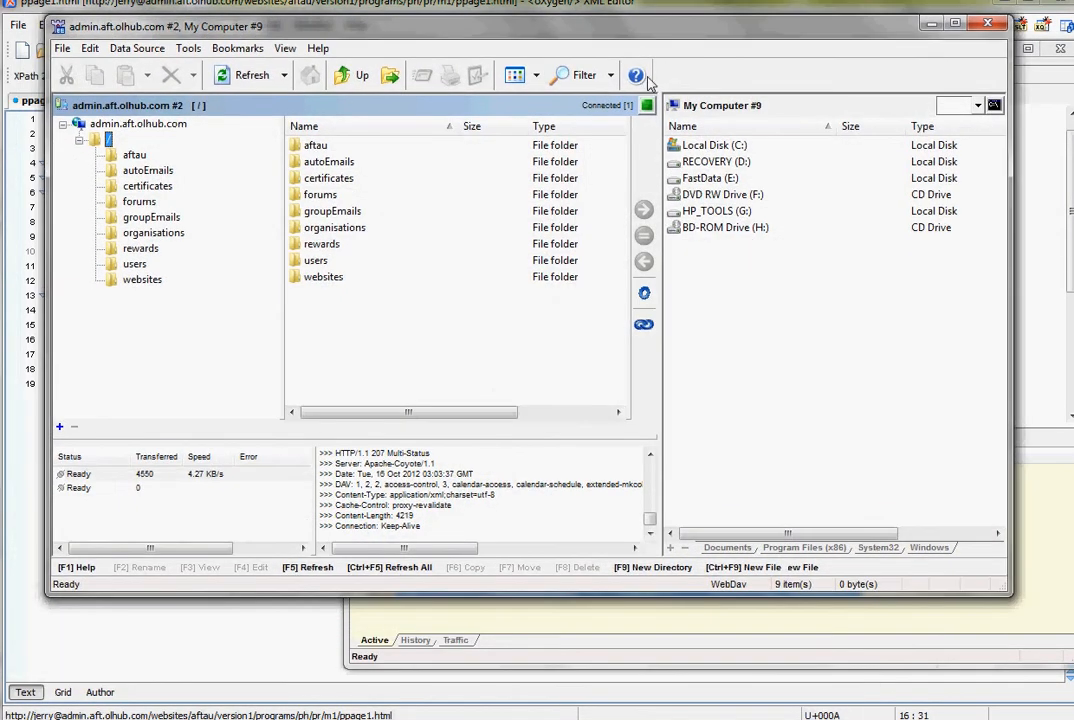
- Browse the local computer to the folder E:\proj\fuse-admin\fuse-client-aft\src
double_click(711, 178)
double_click(693, 261)
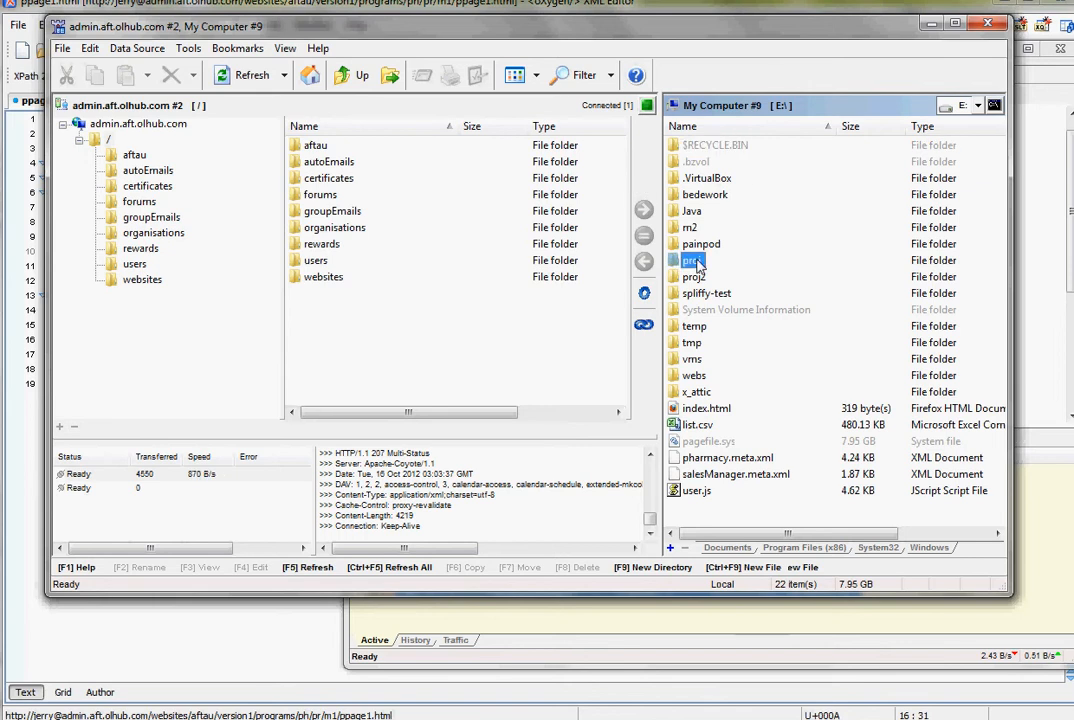
left_click(719, 344)
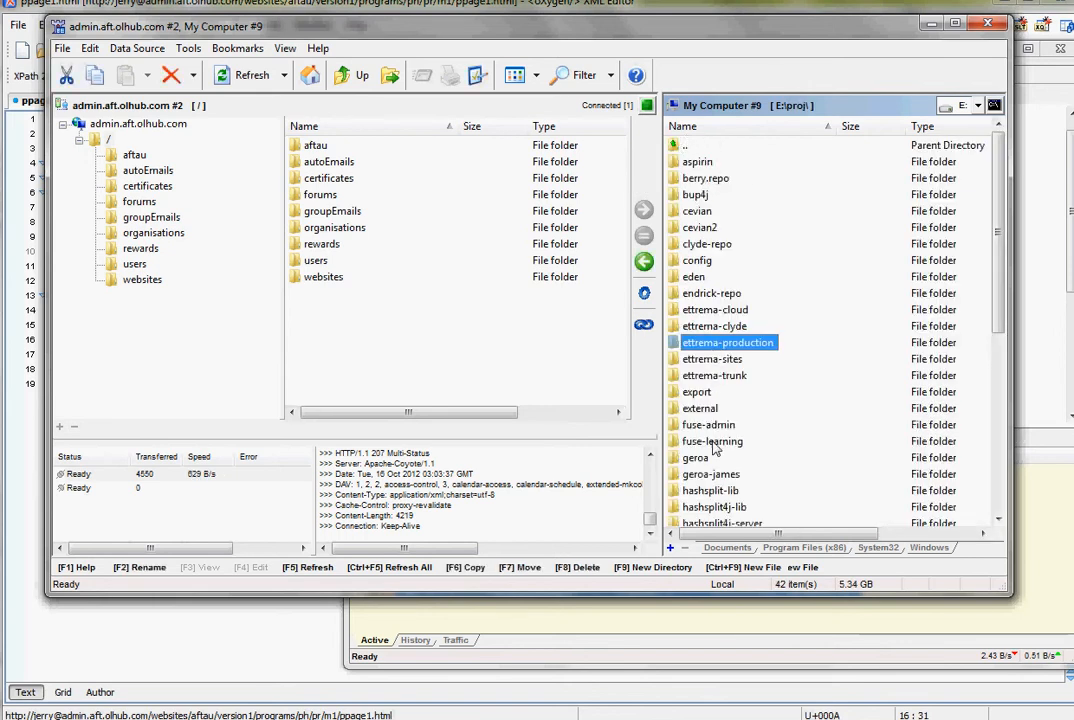
double_click(708, 424)
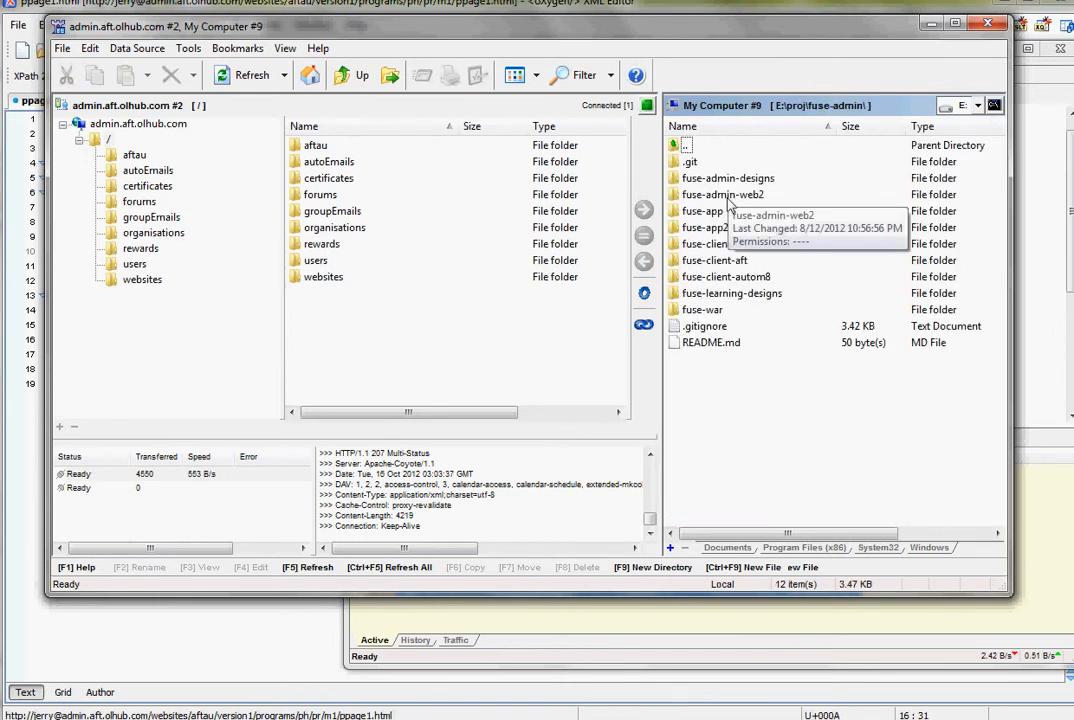
double_click(713, 260)
double_click(689, 163)
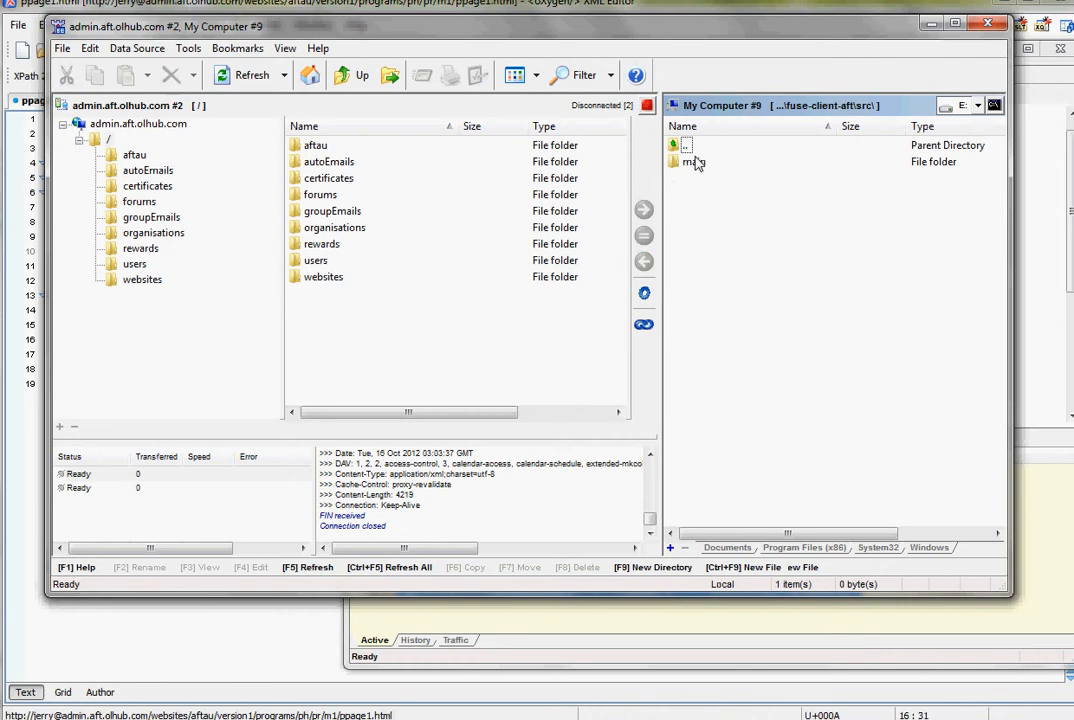
- Open the local subfolder main\webapp\website-aft-au\programs\au1\mod1, which holds the module's images
double_click(696, 162)
double_click(700, 163)
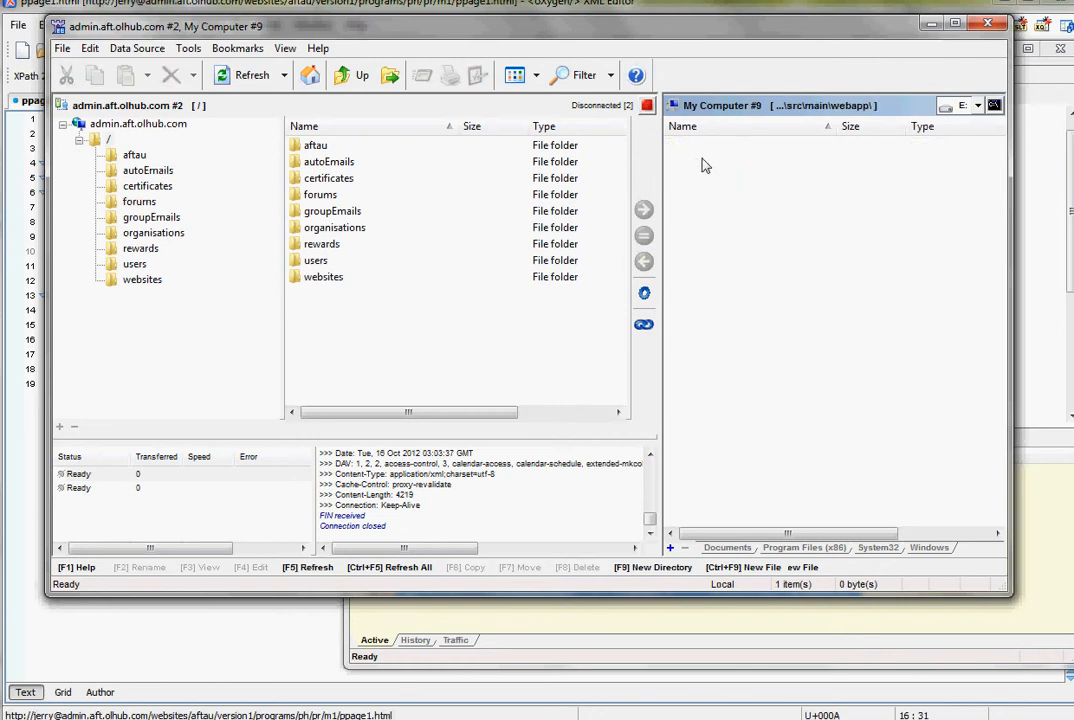
double_click(706, 177)
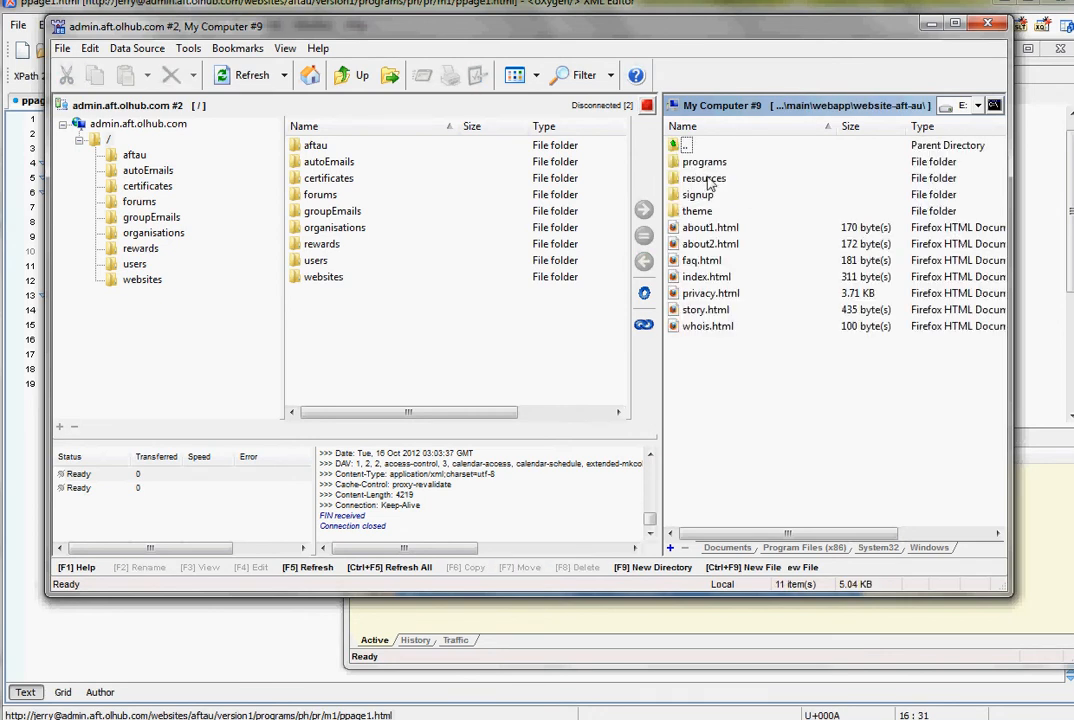
double_click(700, 163)
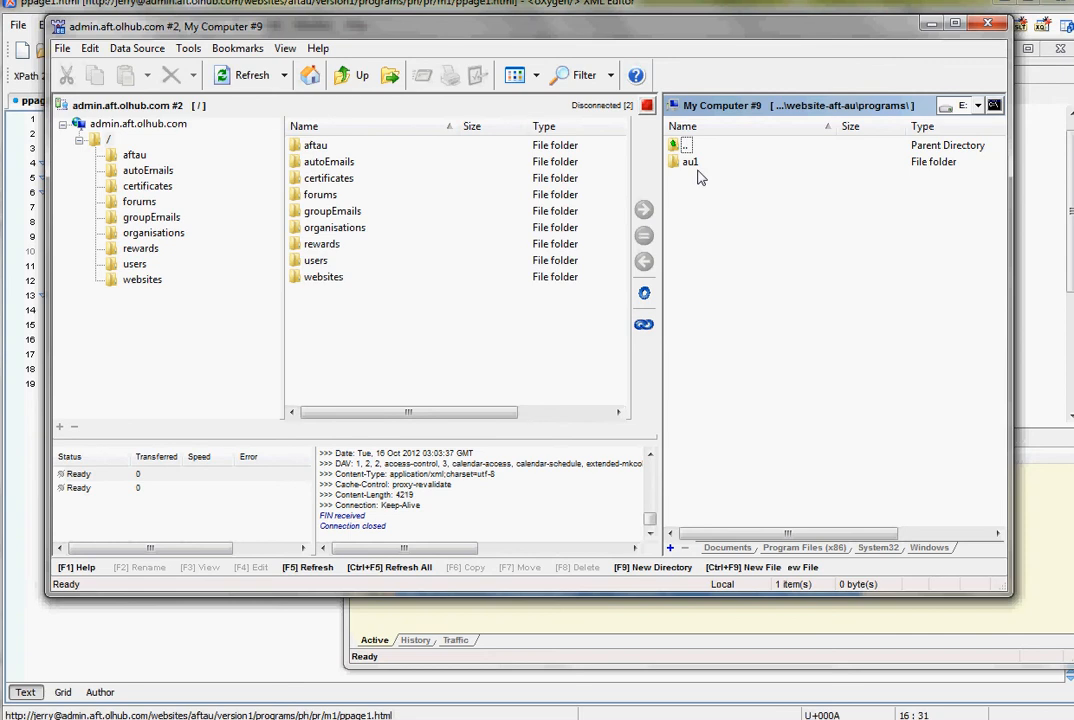
double_click(688, 163)
double_click(700, 165)
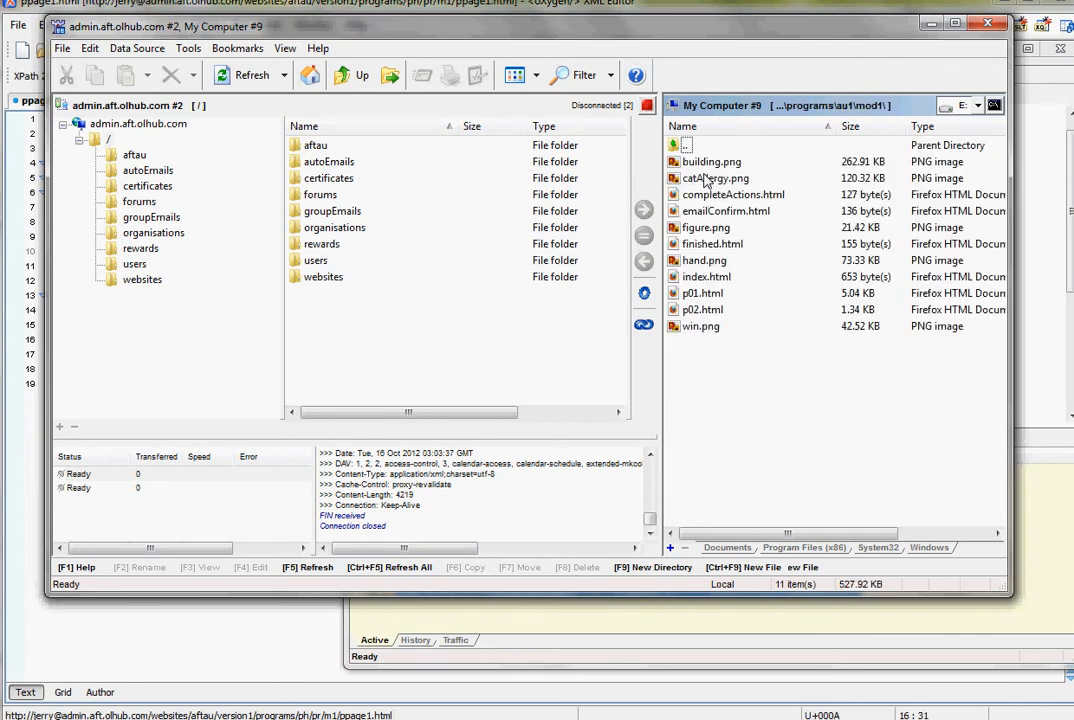
left_click(704, 178)
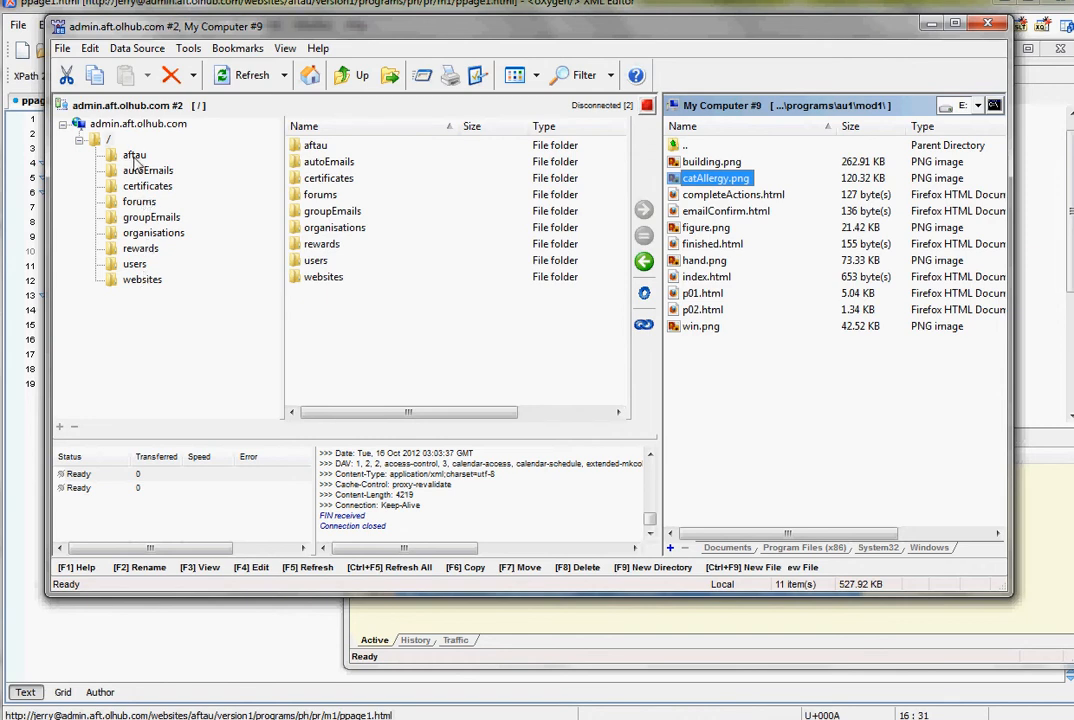
- Open the server folder /aftau/version1/programs/ph/pr/m1 and copy building.png into it from the local mod1 folder
left_click(134, 157)
left_click(156, 170)
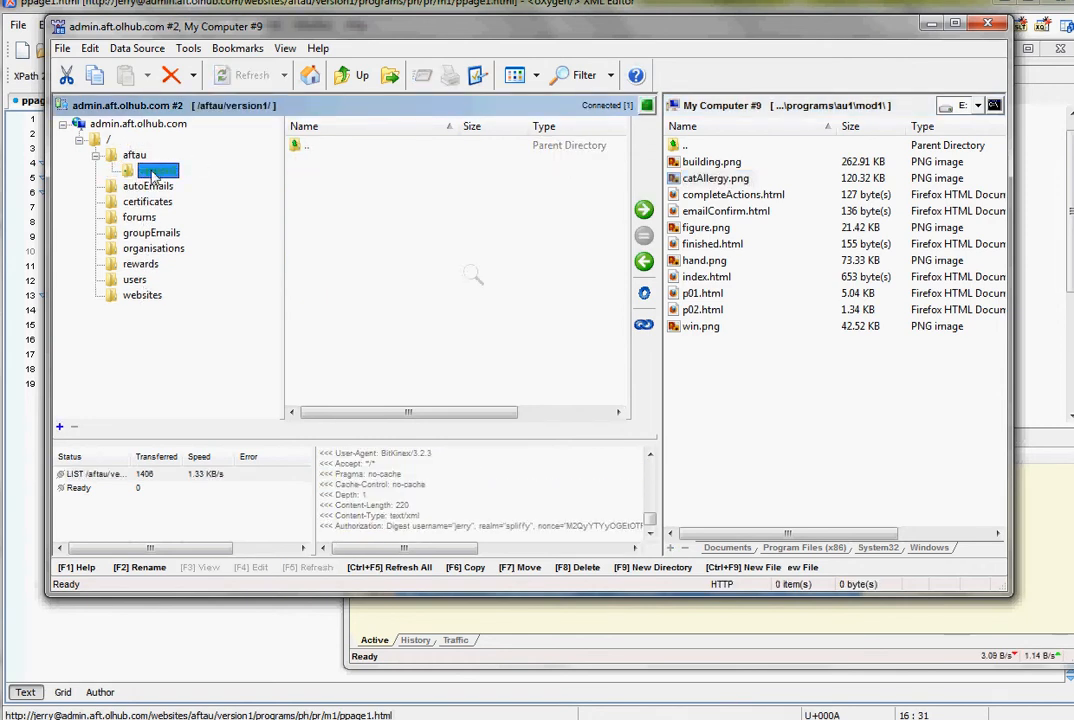
left_click(169, 204)
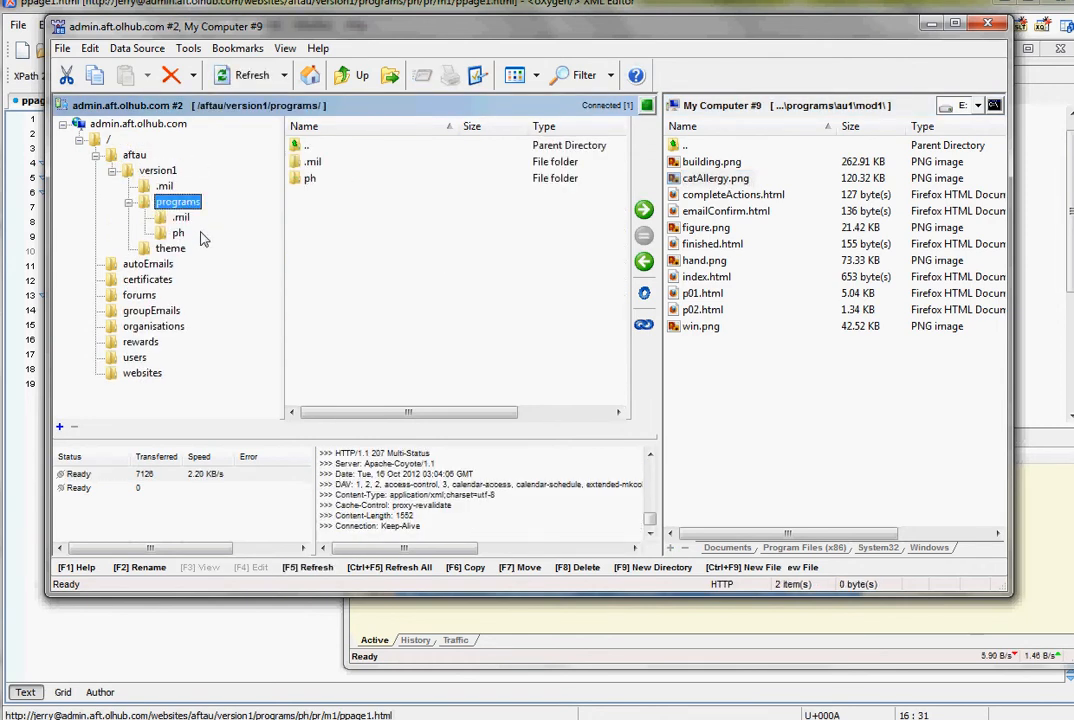
left_click(177, 233)
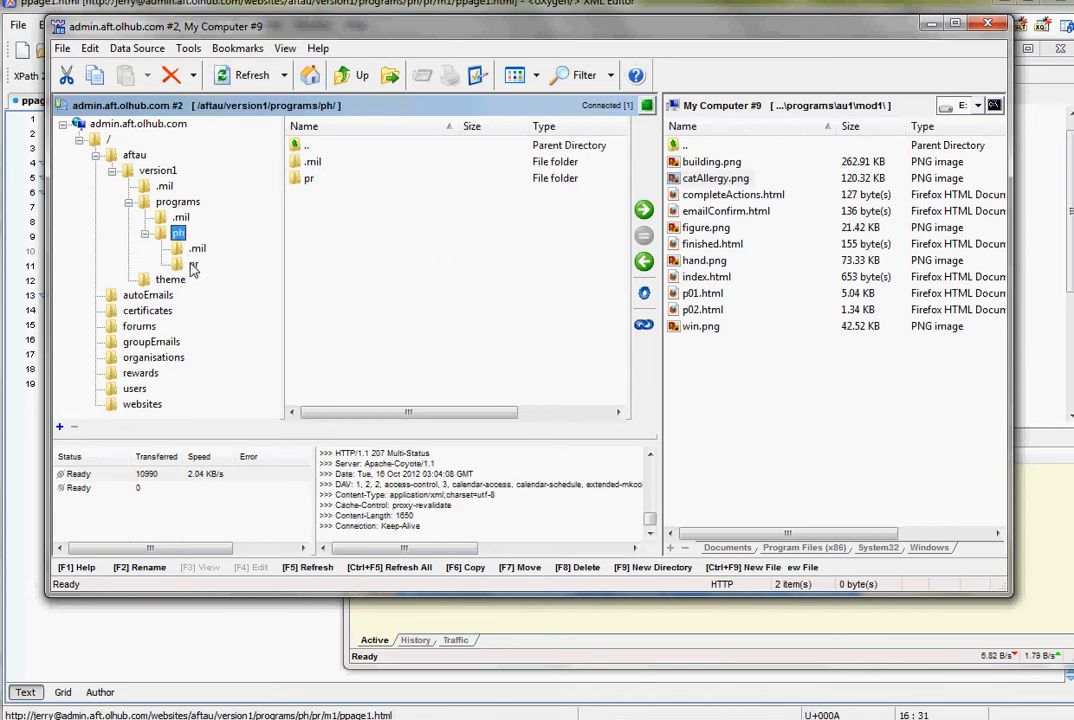
left_click(193, 264)
left_click(211, 295)
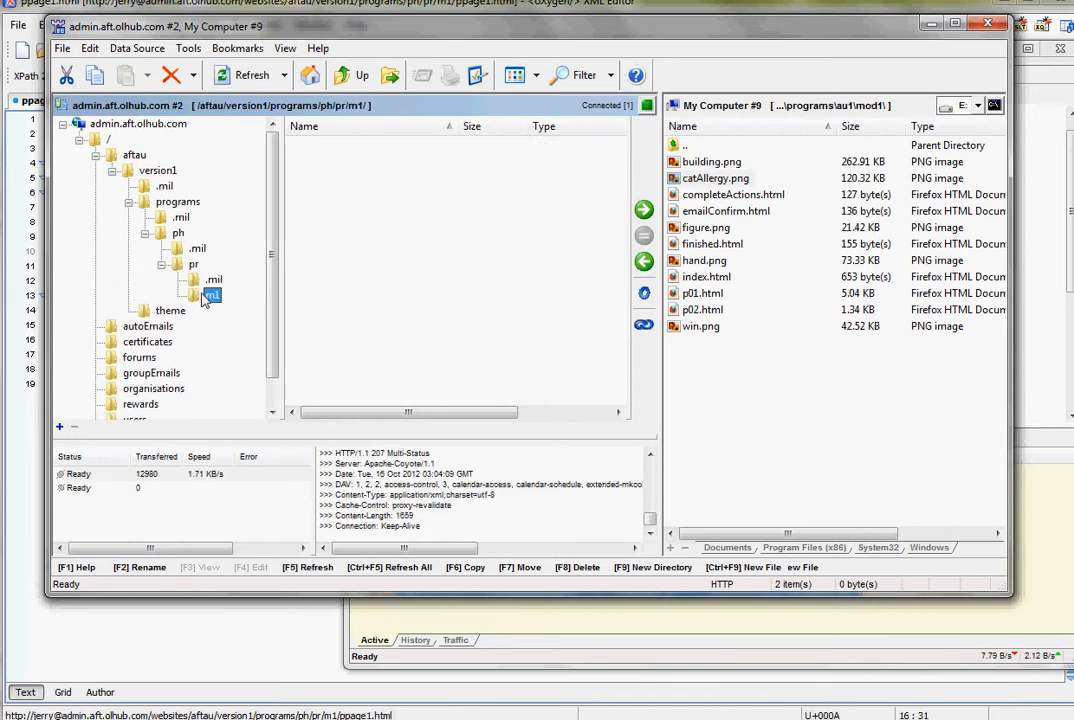
left_click(341, 273)
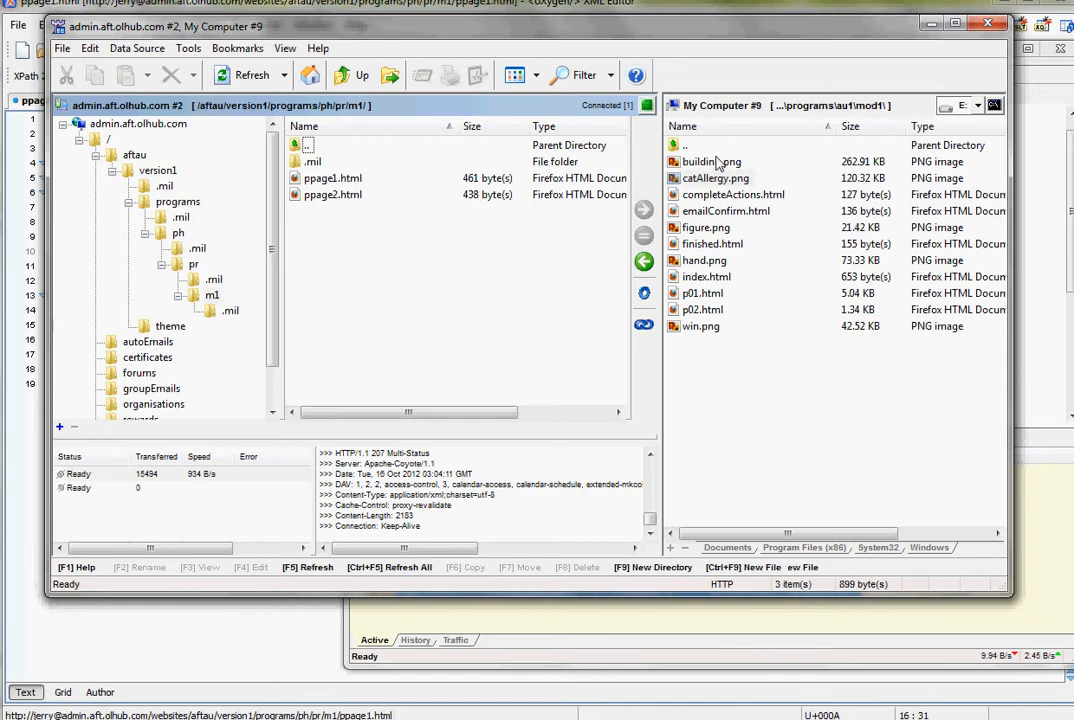
left_click_drag(717, 163, 338, 307)
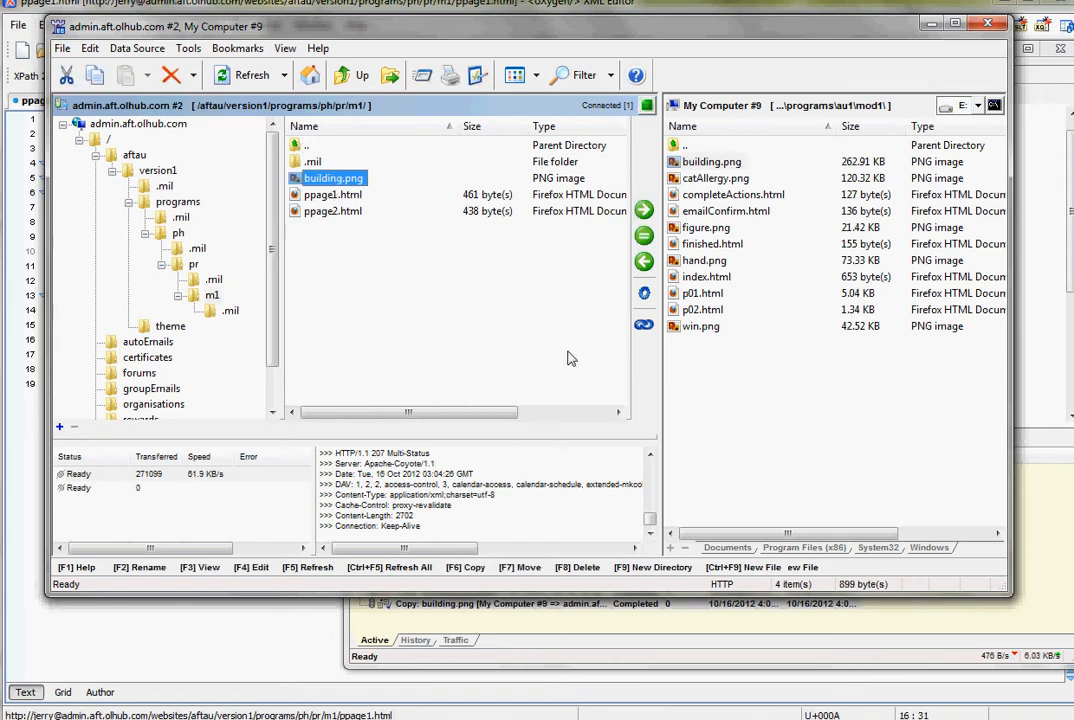
- Return to oXygen XML Editor, insert <img src="building.png"/> between the h2 heading and the paragraph of ppage1.html, and save the file
key("alt+Tab")
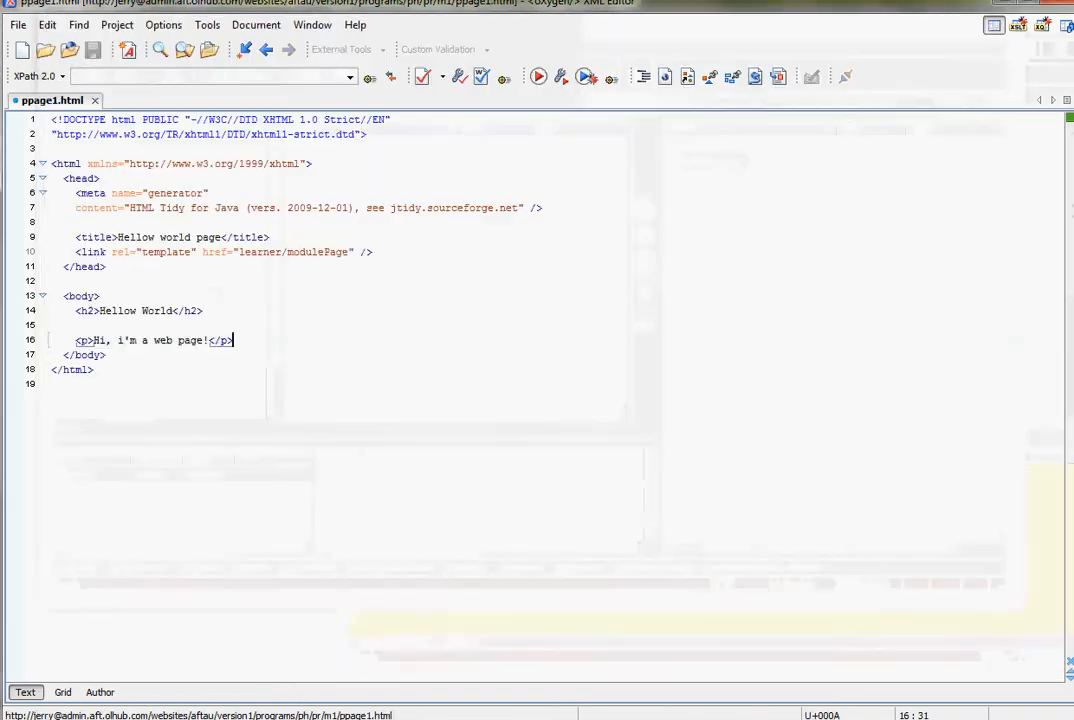
left_click(249, 320)
key("Tab")
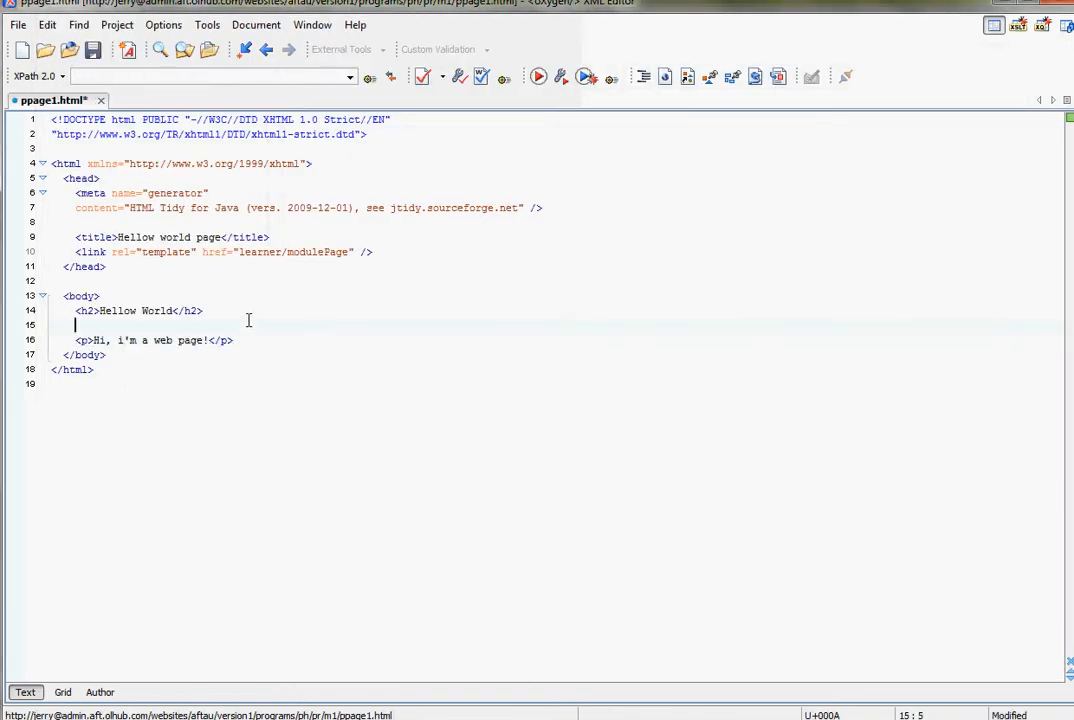
type("<img")
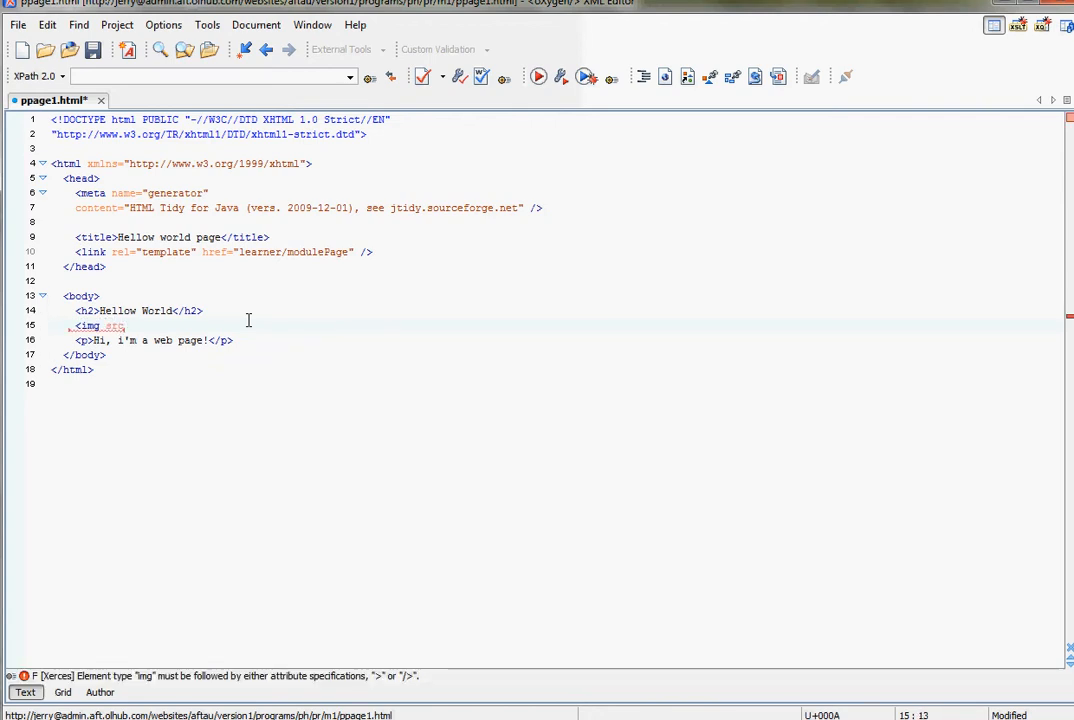
type(" src=\"\"/>")
key("Left")
key("Left")
type("building.png")
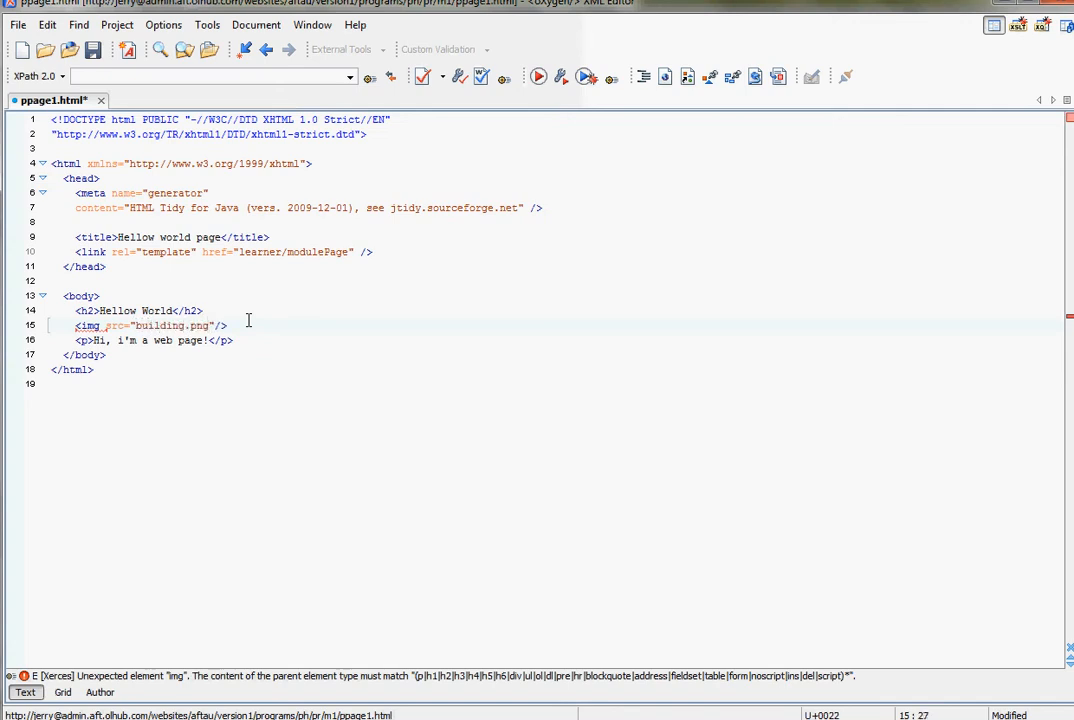
left_click(292, 312)
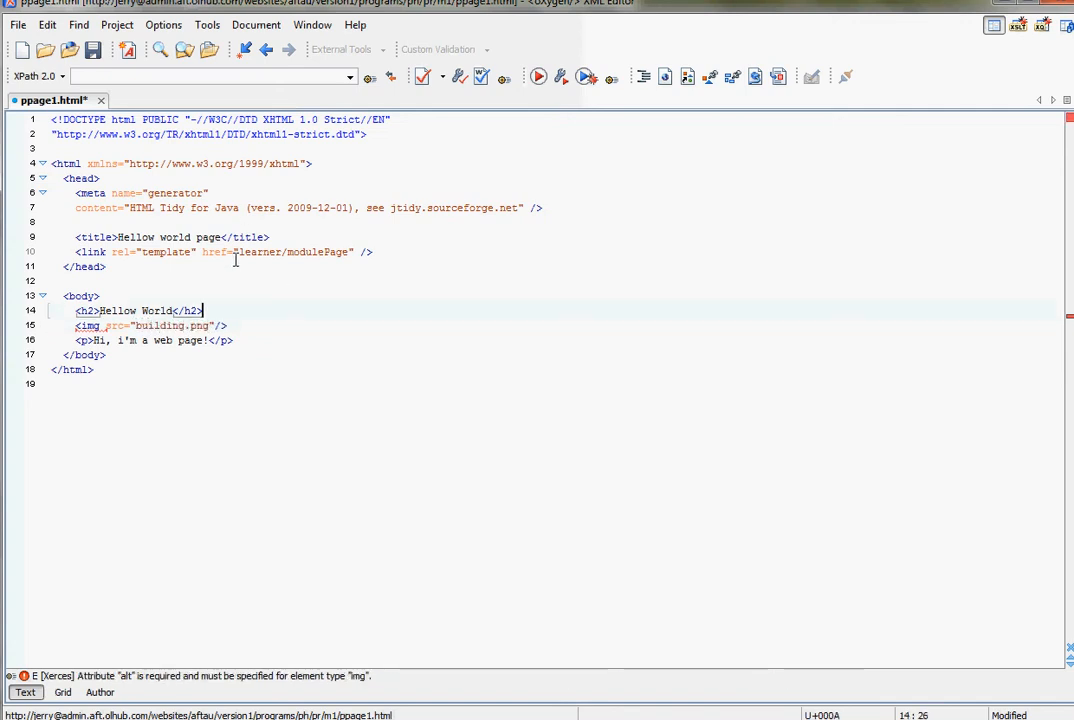
key("ctrl+s")
- Switch to Firefox and reload page1 on the learner site to view the edited page
left_click(226, 325)
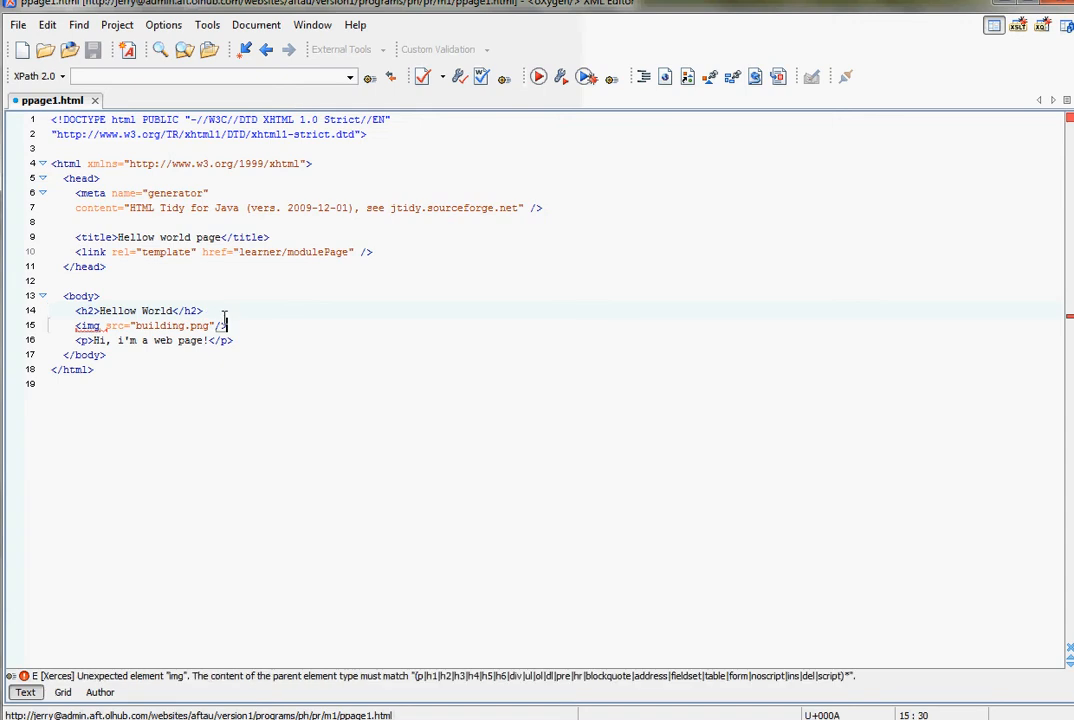
left_click(204, 340)
type("!")
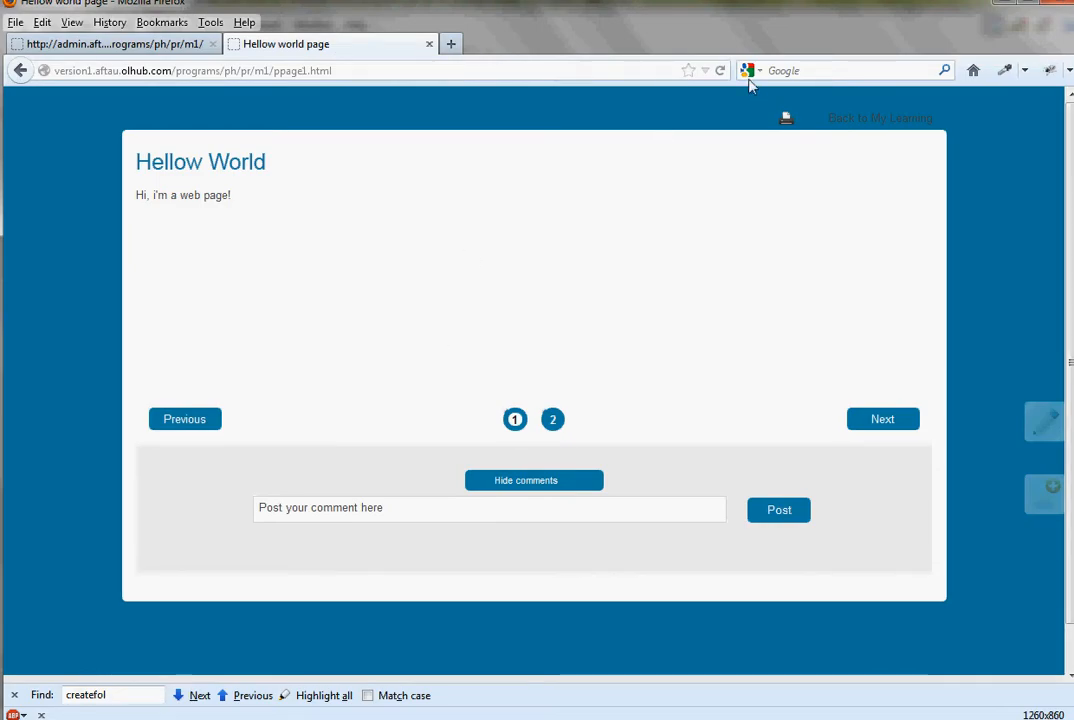
left_click(720, 70)
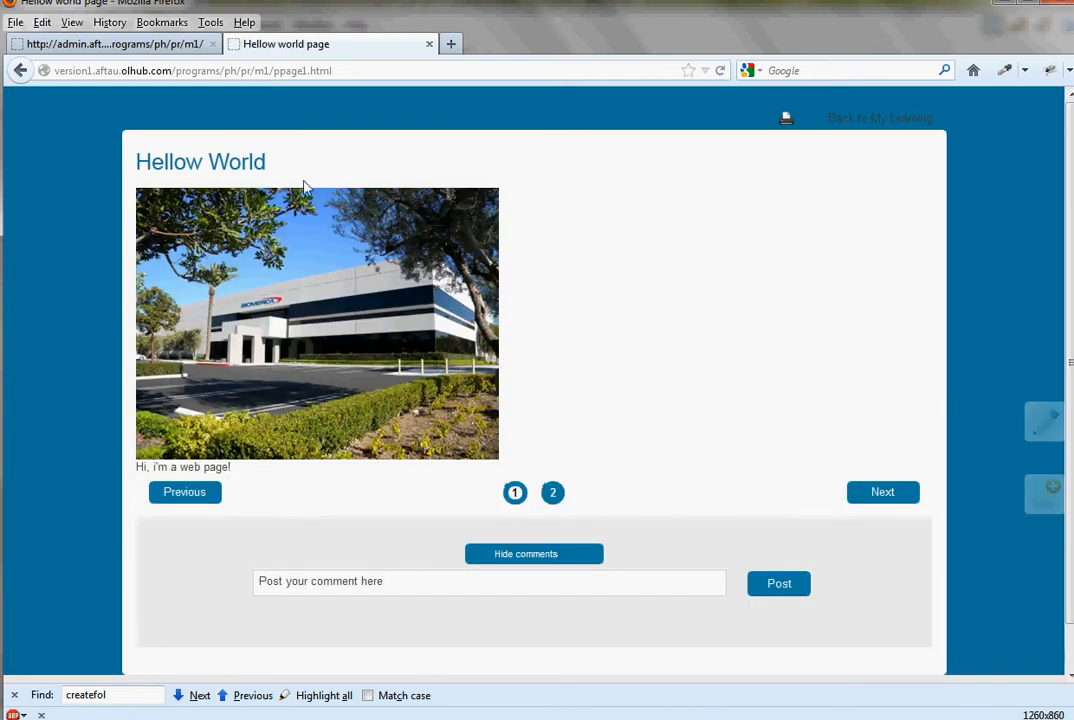
- Return to the admin site's m1 module, open page1 for editing and select its building image
left_click(68, 36)
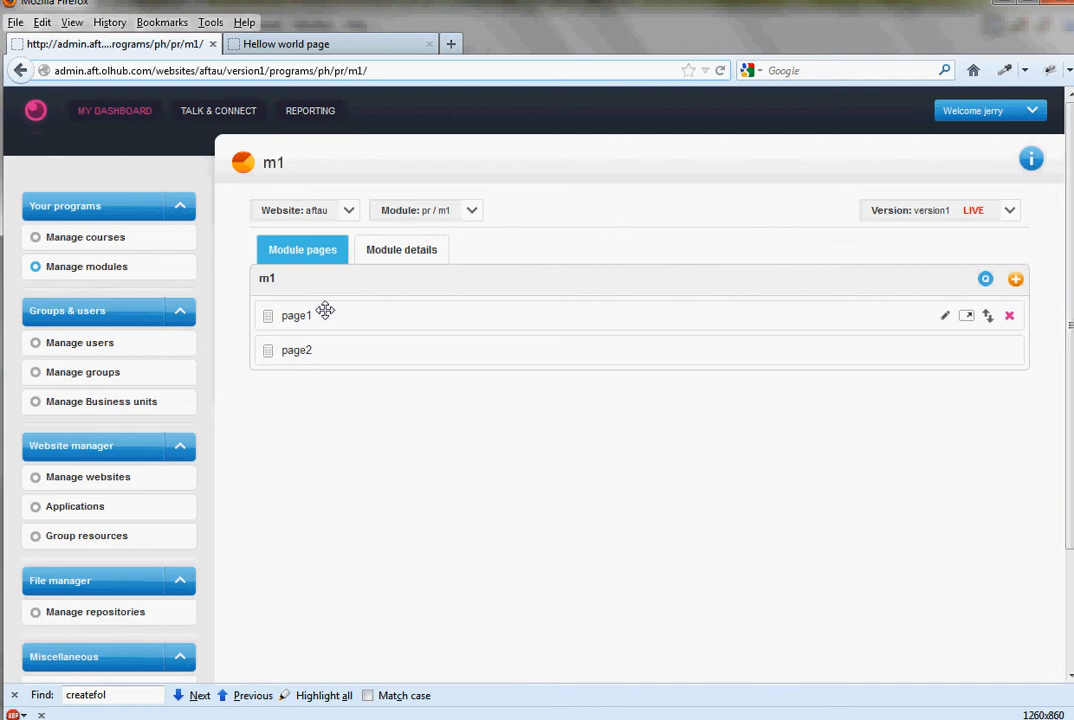
left_click(945, 317)
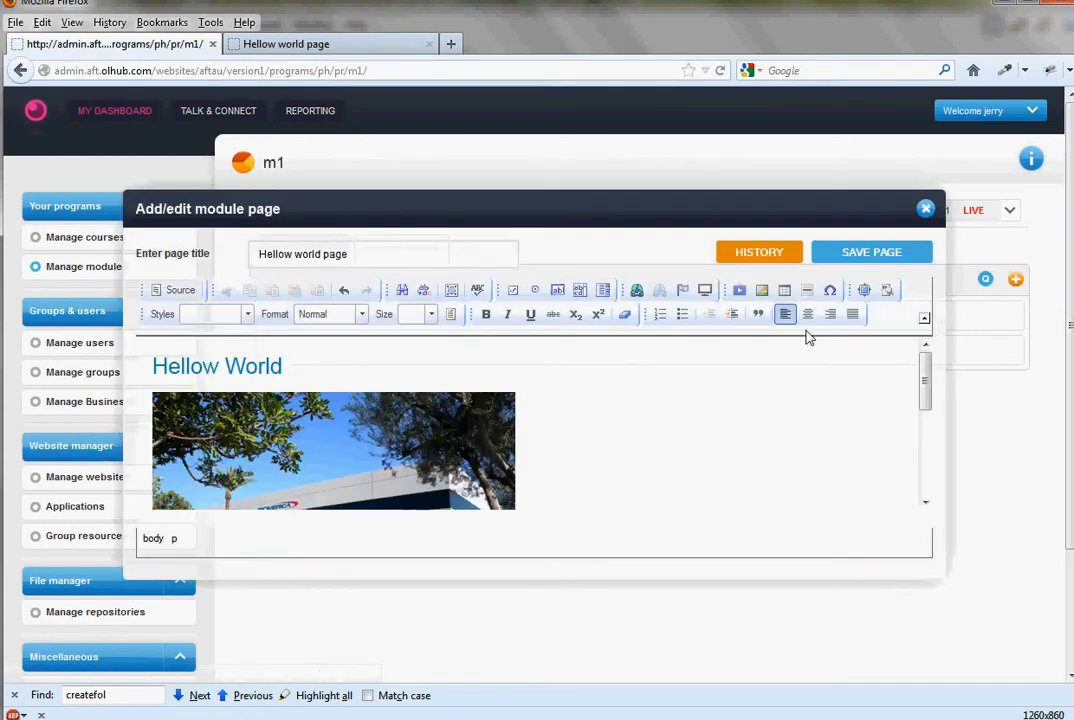
left_click(218, 433)
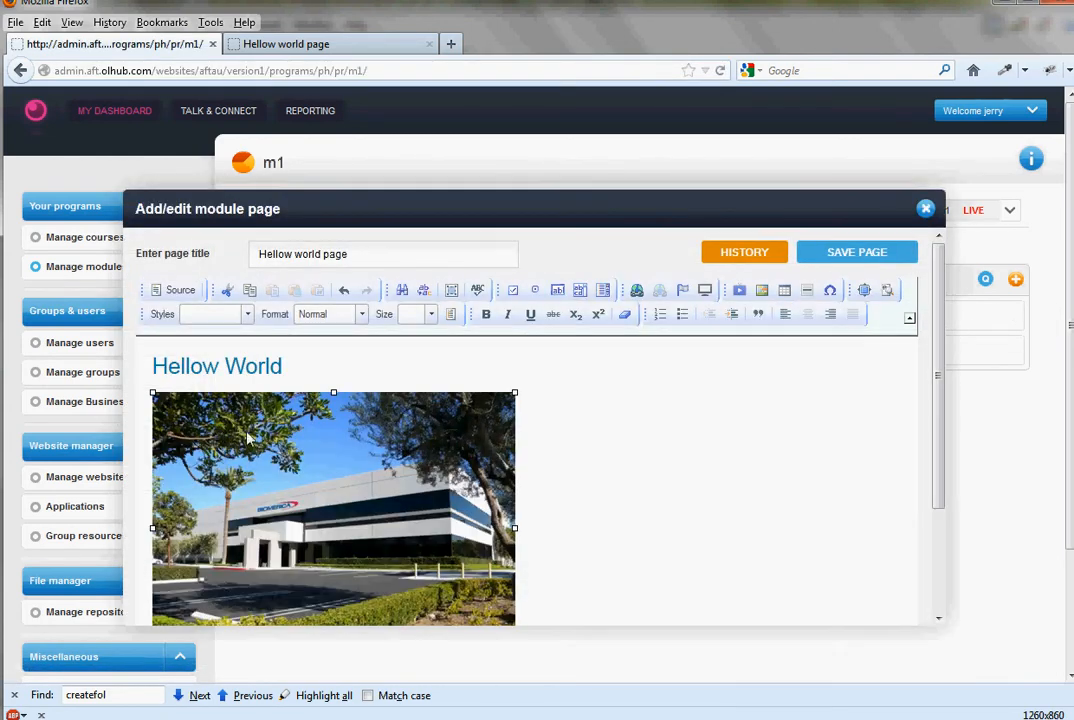
left_click_drag(249, 437, 155, 373)
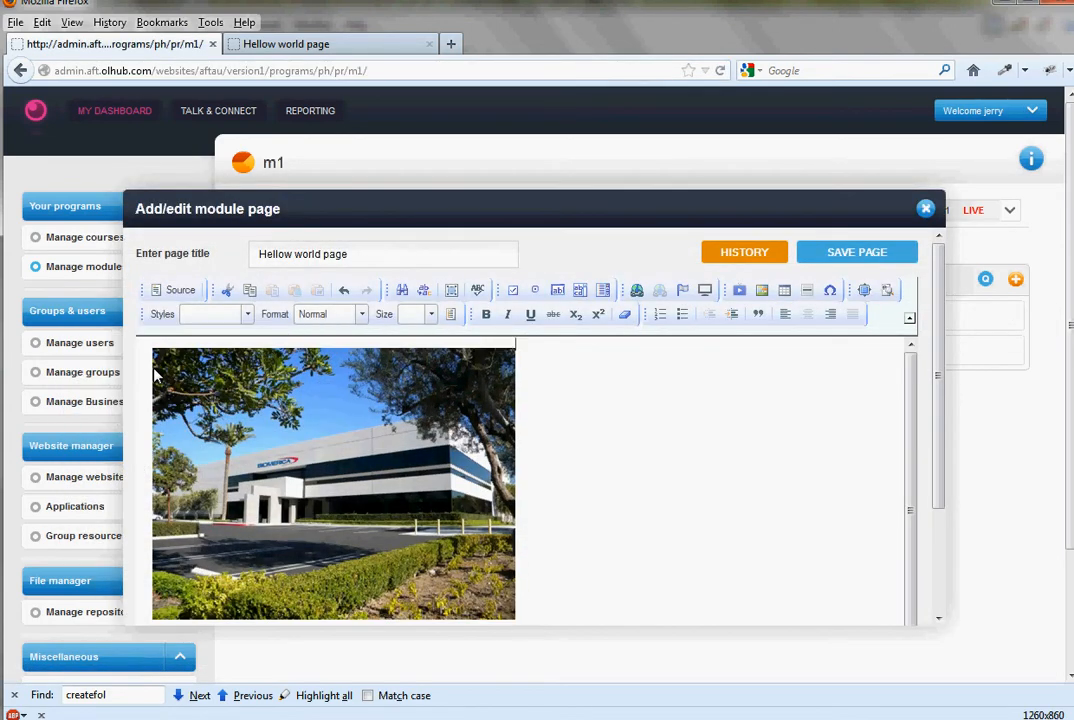
- Set the building image's alignment to Right in its Image Properties and save the page
right_click(295, 397)
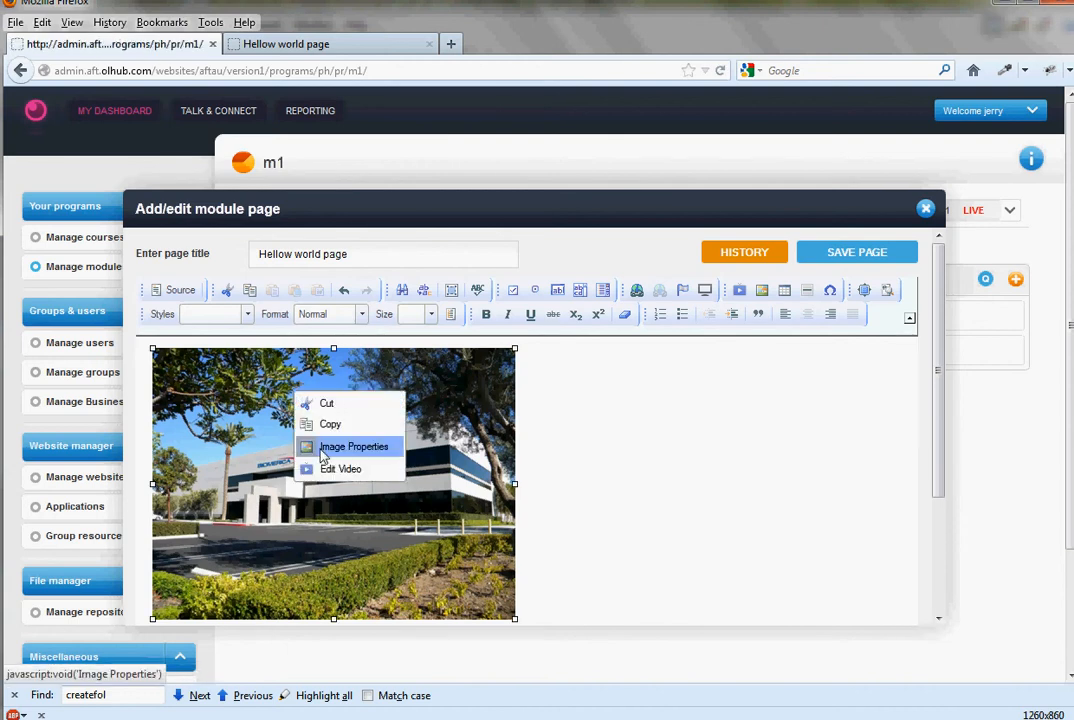
left_click(323, 449)
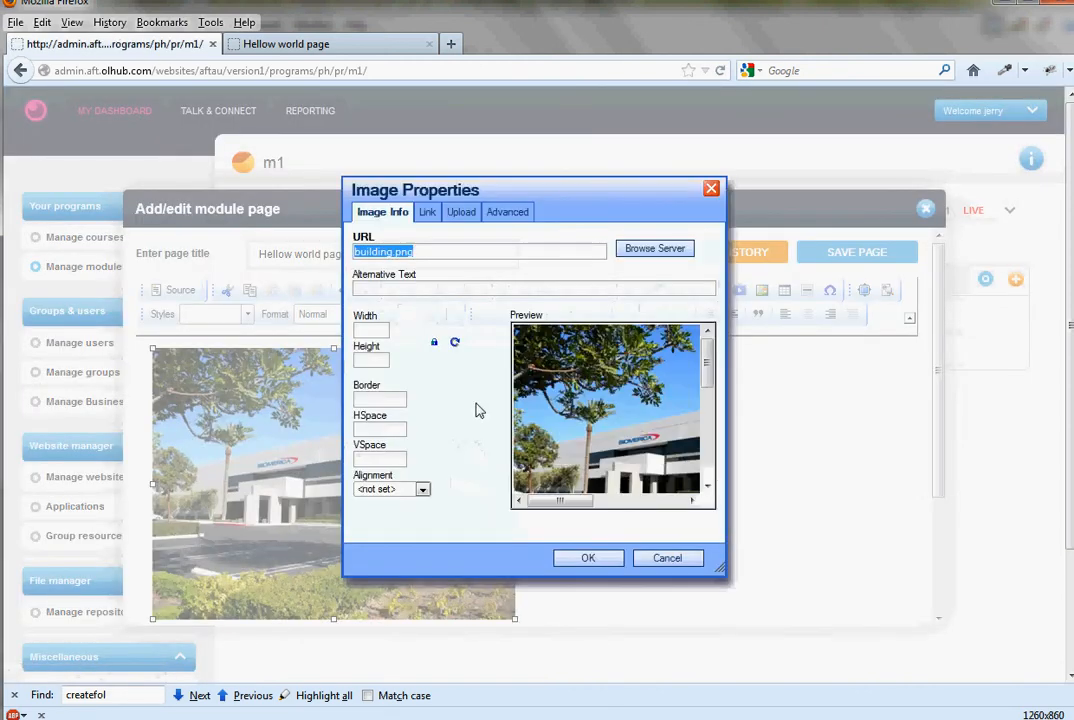
left_click(422, 489)
left_click(415, 525)
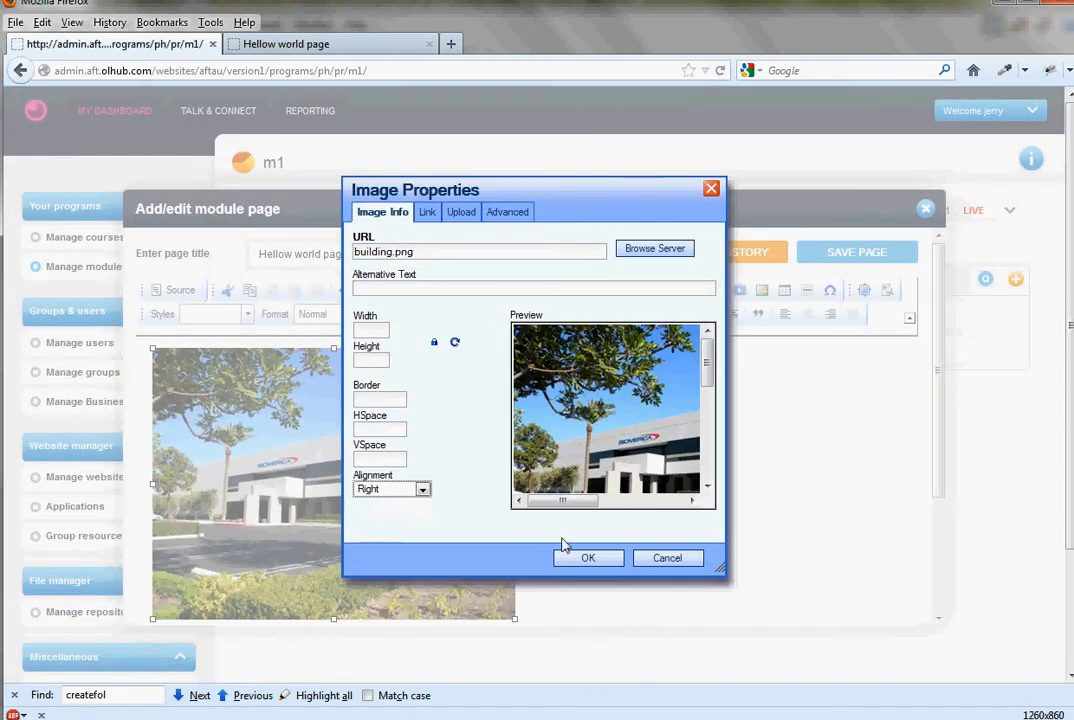
left_click(599, 560)
left_click(386, 439)
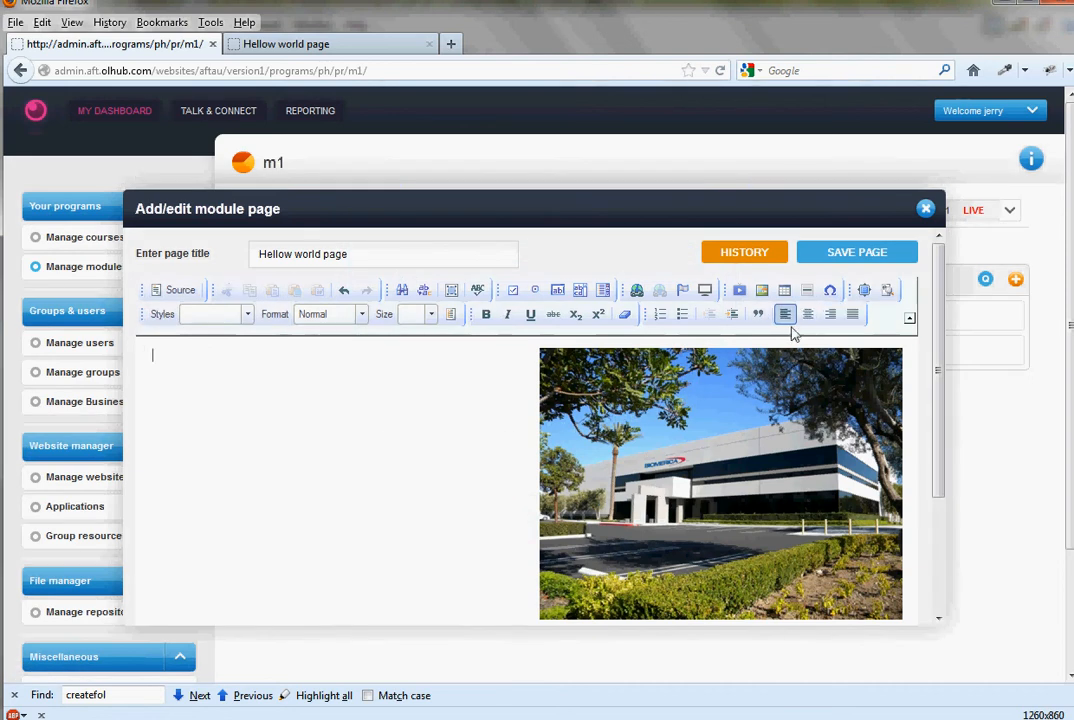
left_click(837, 259)
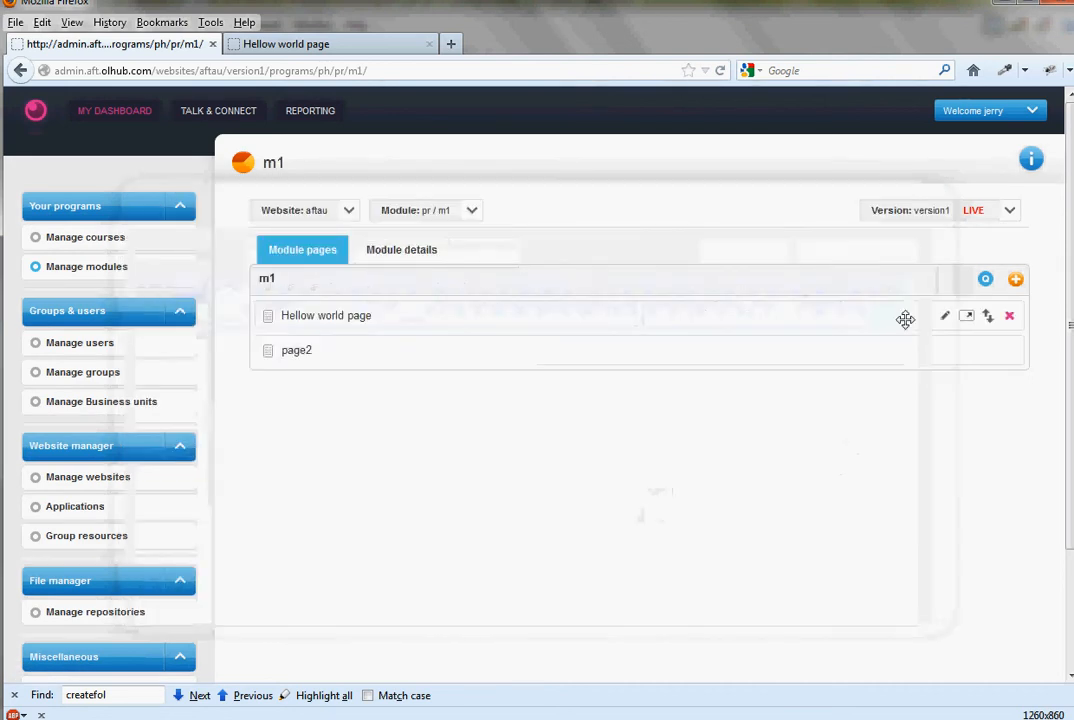
- Reopen Hellow world page for editing to check the image placement, close it, and view the page on the learner site
left_click(942, 318)
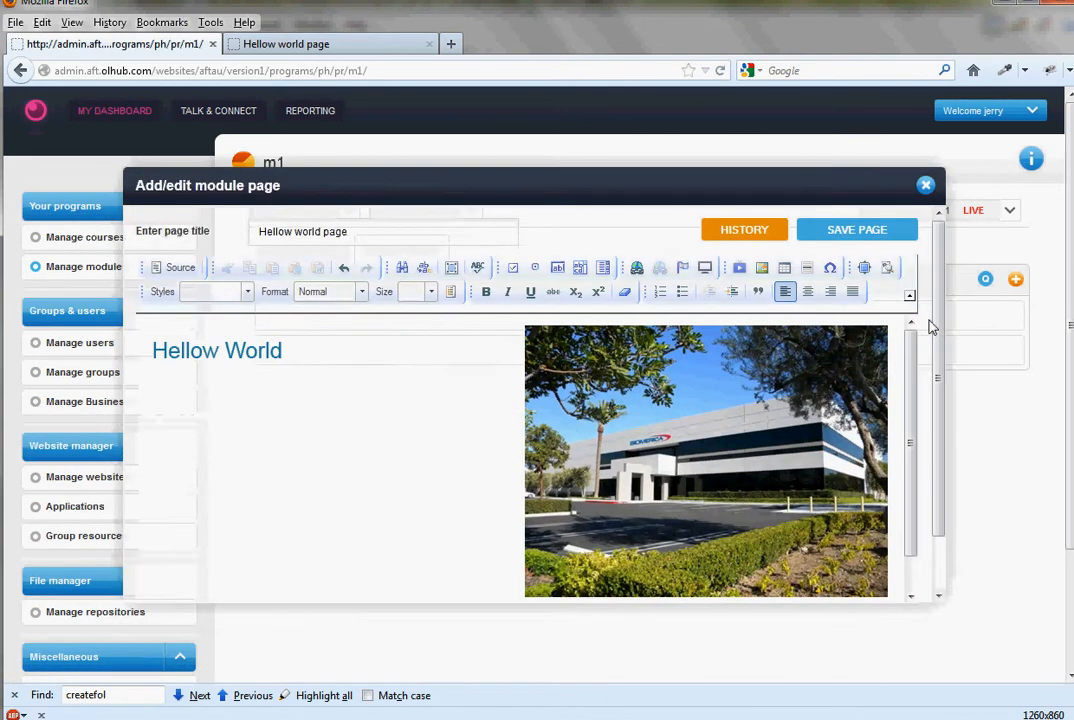
scroll(648, 402, "down", 2)
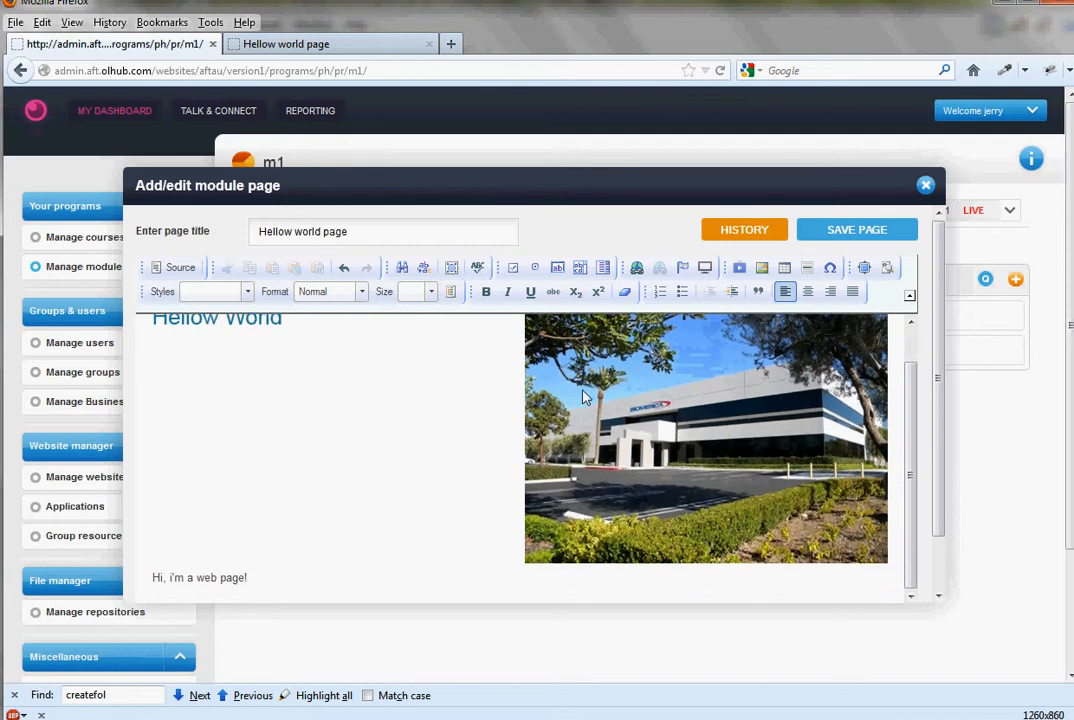
scroll(620, 390, "up", 2)
left_click(926, 186)
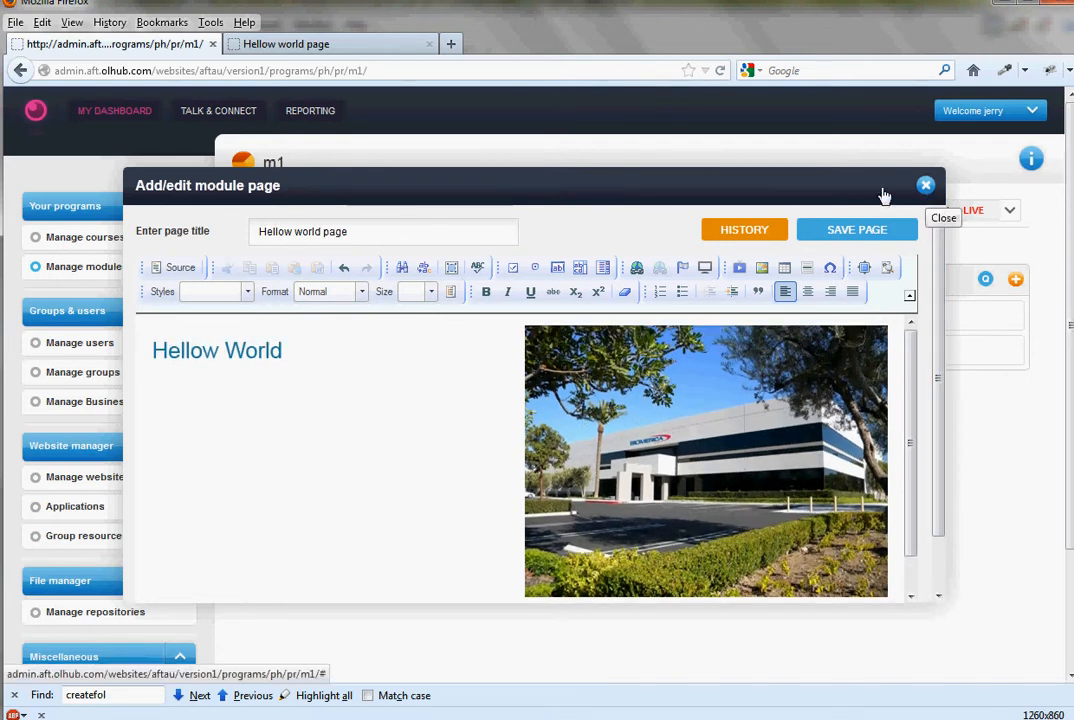
left_click(350, 46)
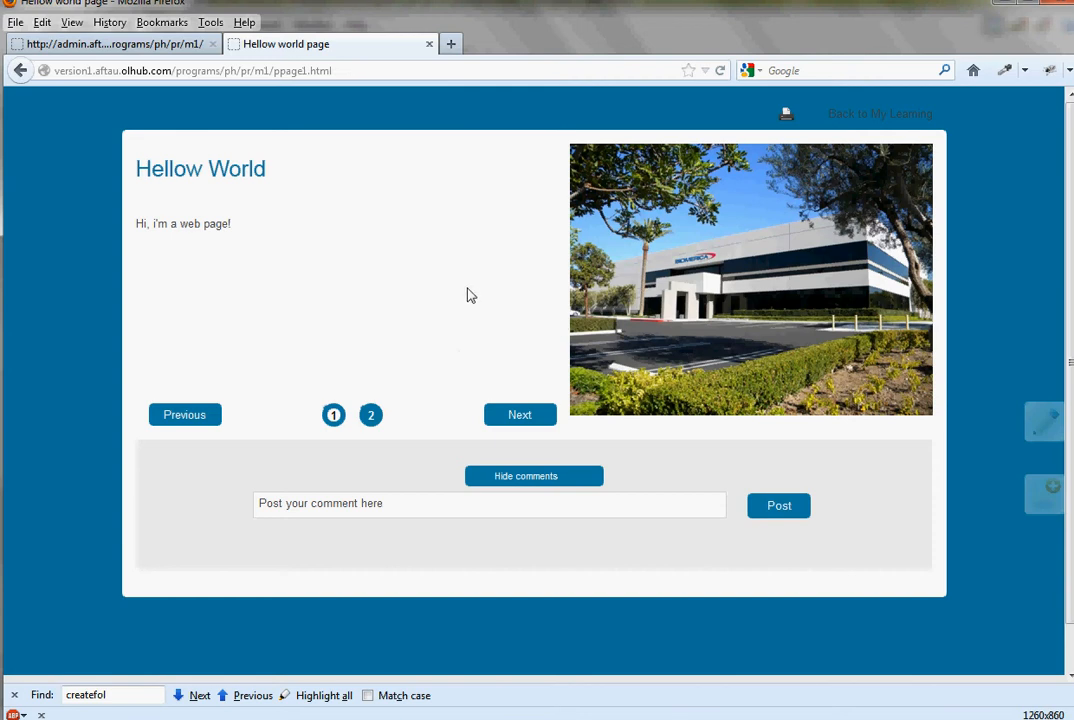
- Return to the admin site's m1 module, open Hellow world page to inspect its image, and close the editor without saving
left_click(120, 44)
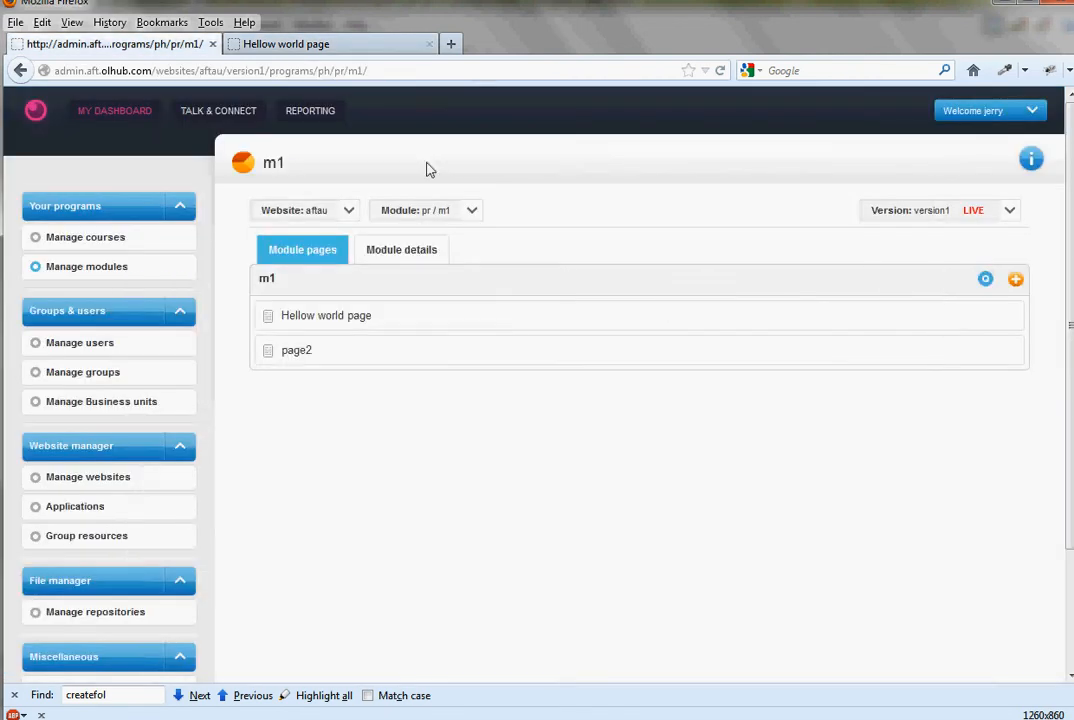
left_click(945, 318)
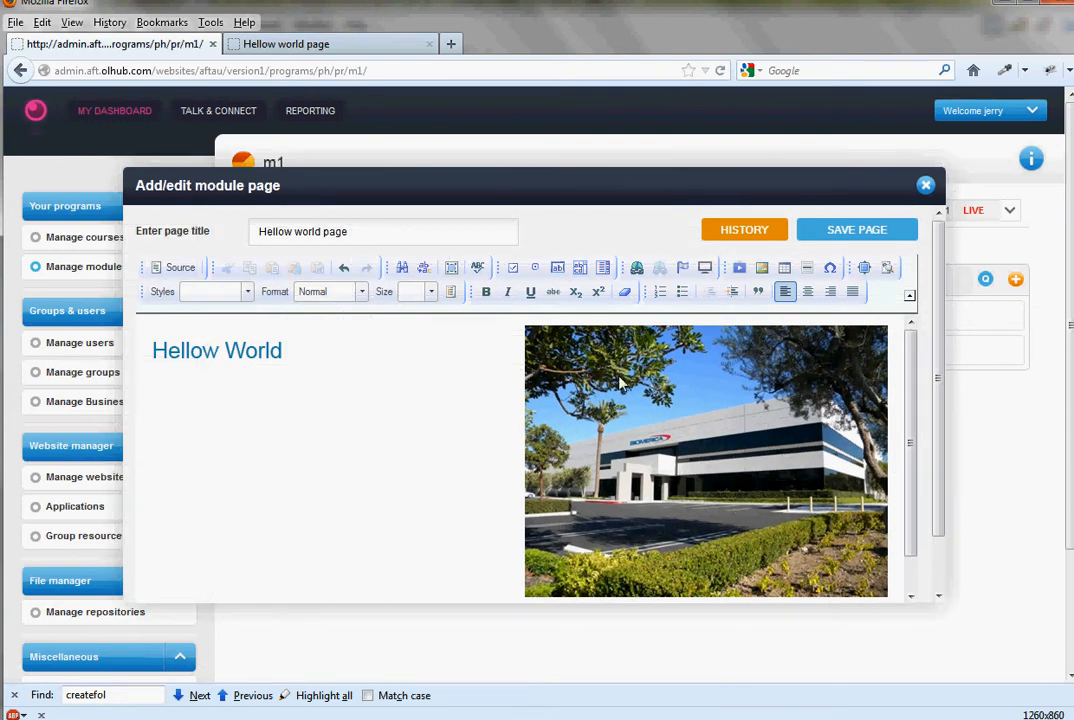
left_click(620, 383)
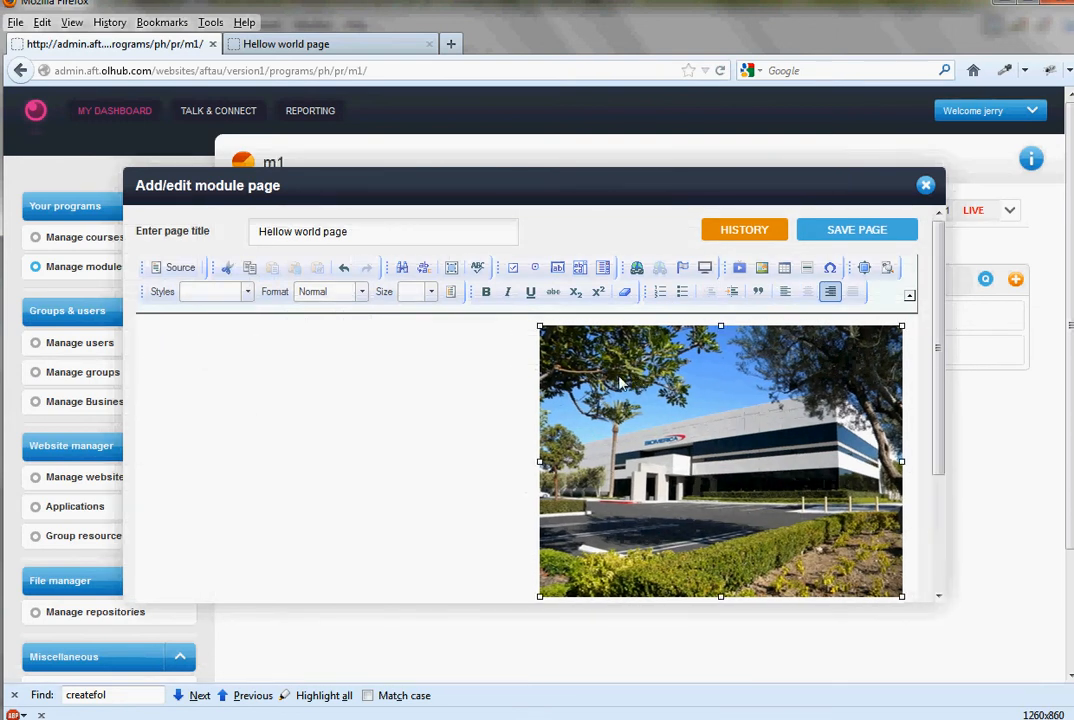
left_click(430, 360)
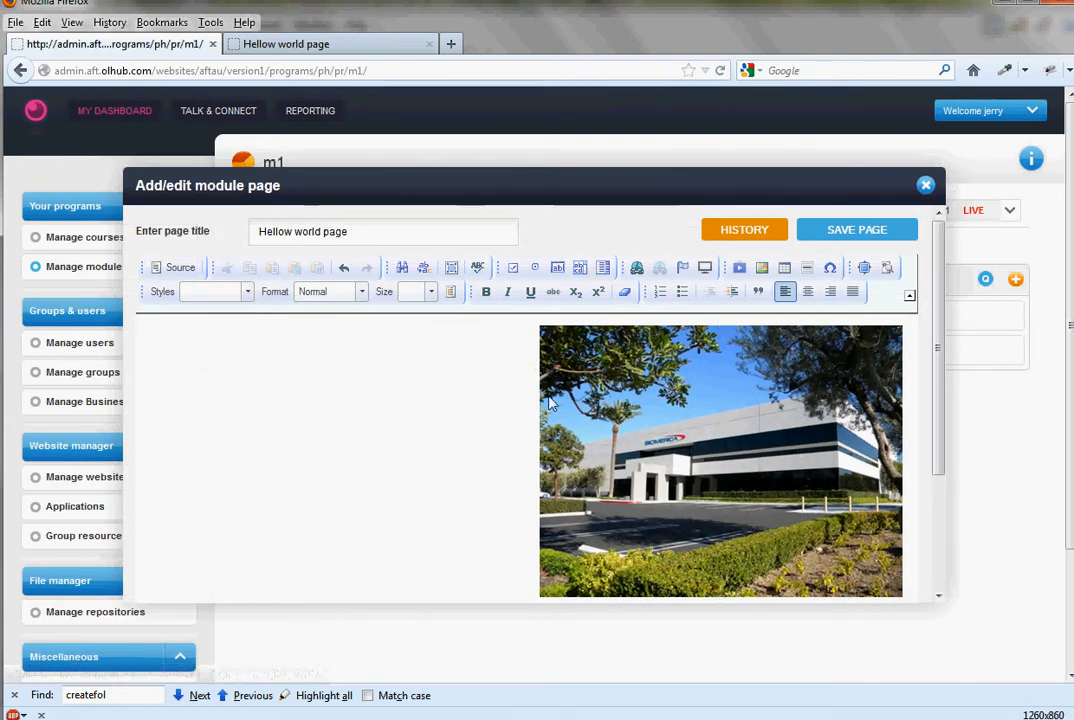
left_click(925, 187)
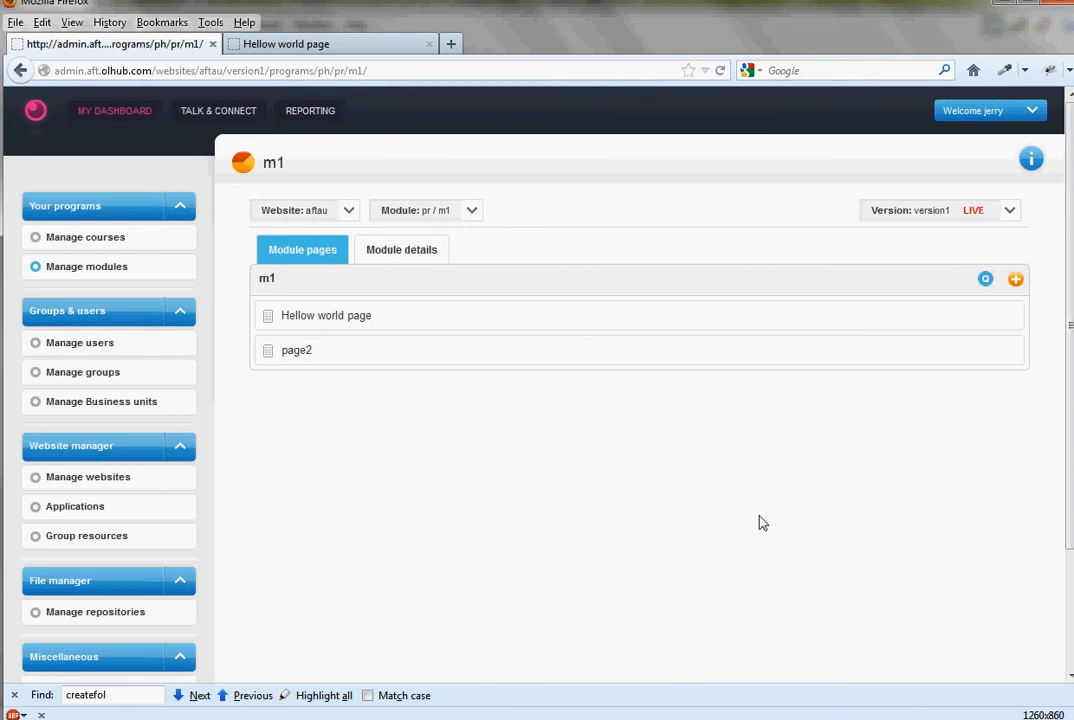
- Switch to oXygen XML Editor, delete the "Hi, i'm a web page!" paragraph line from ppage1.html, and save the file
left_click(420, 718)
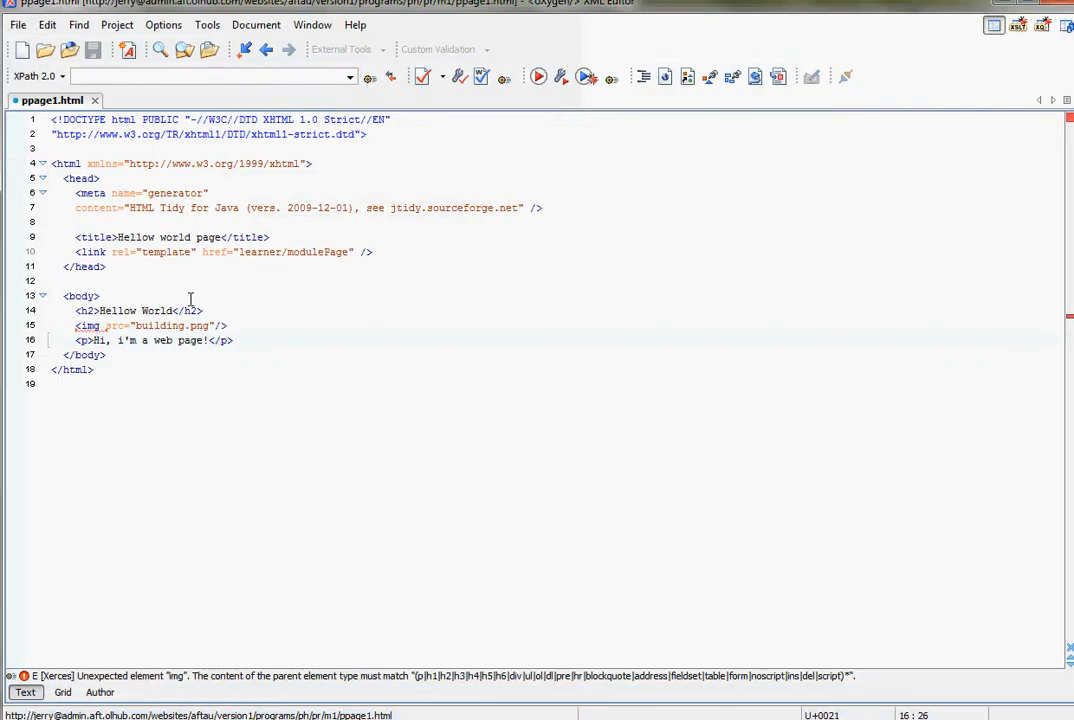
left_click(277, 340)
key("Home")
key("shift+End")
key("Delete")
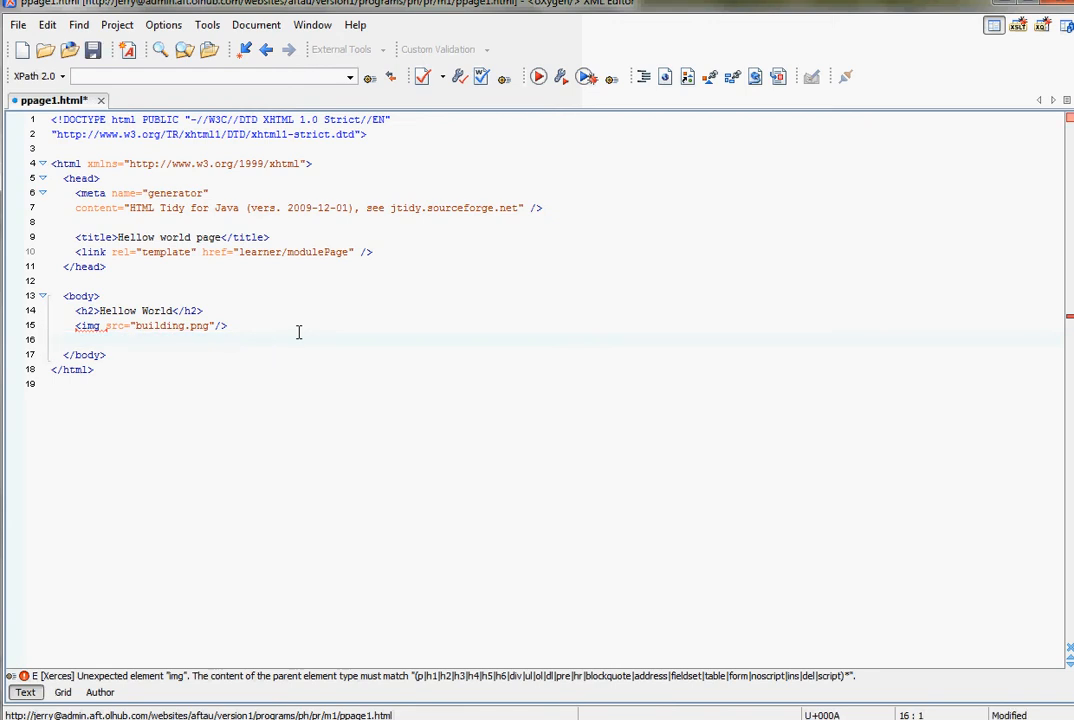
key("ctrl+s")
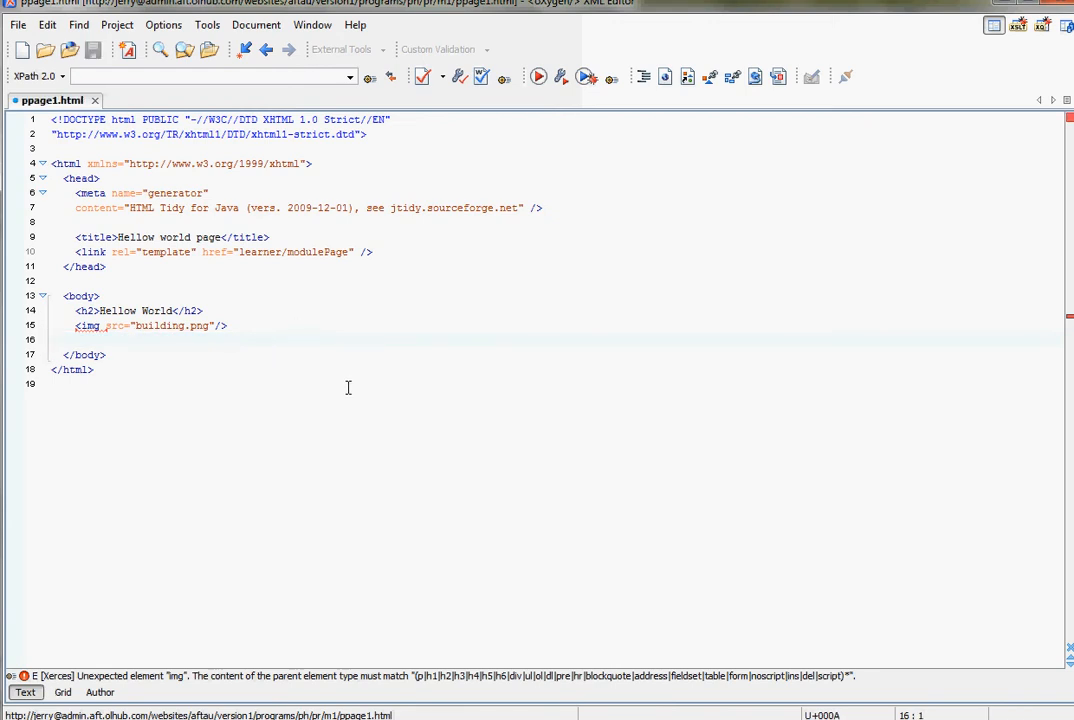
- In Firefox, restore Hellow world page to the second version in its history, updated 2 minutes ago, and view it on the learner site
left_click(150, 719)
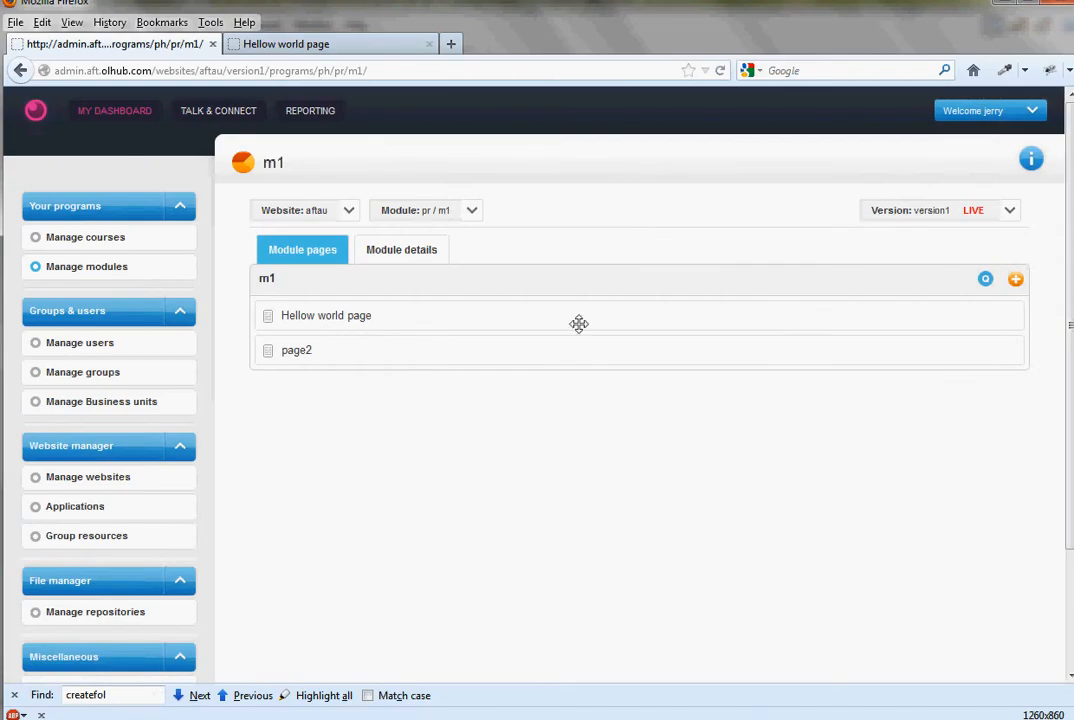
mouse_move(980, 312)
left_click(947, 317)
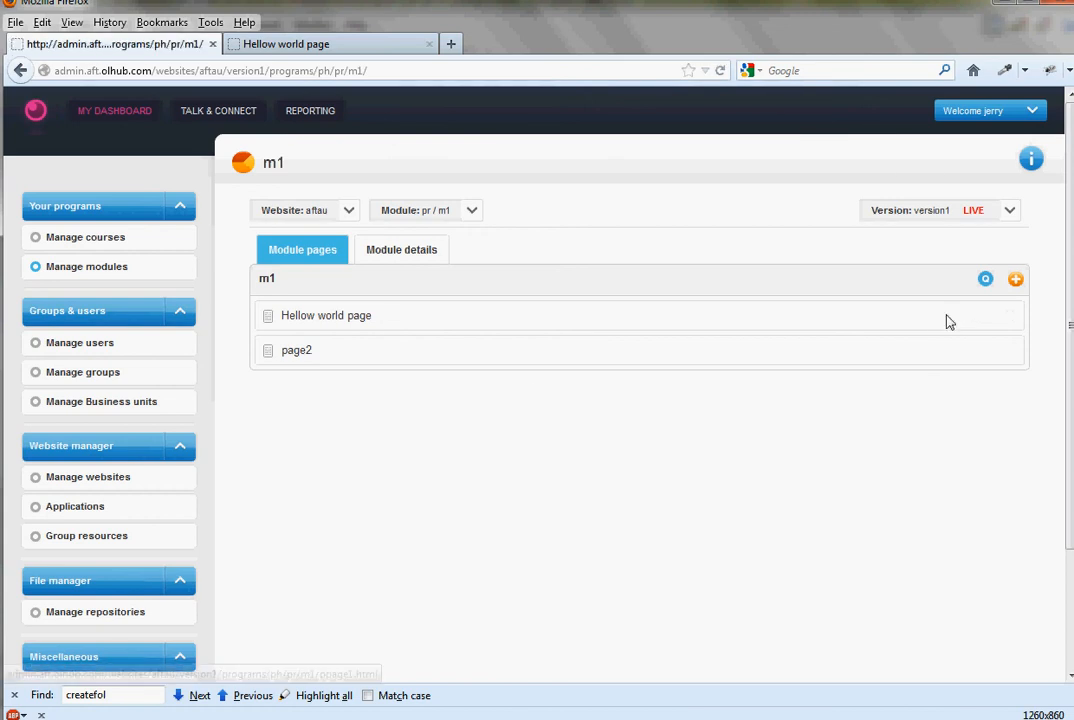
scroll(695, 425, "down", 3)
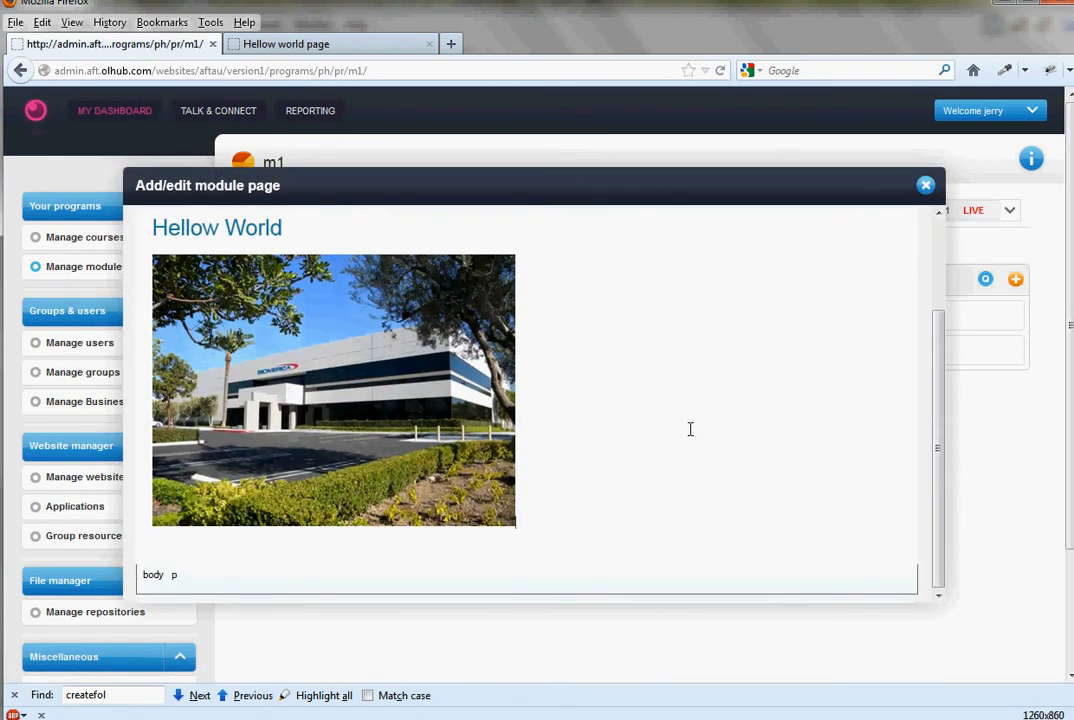
scroll(682, 435, "up", 3)
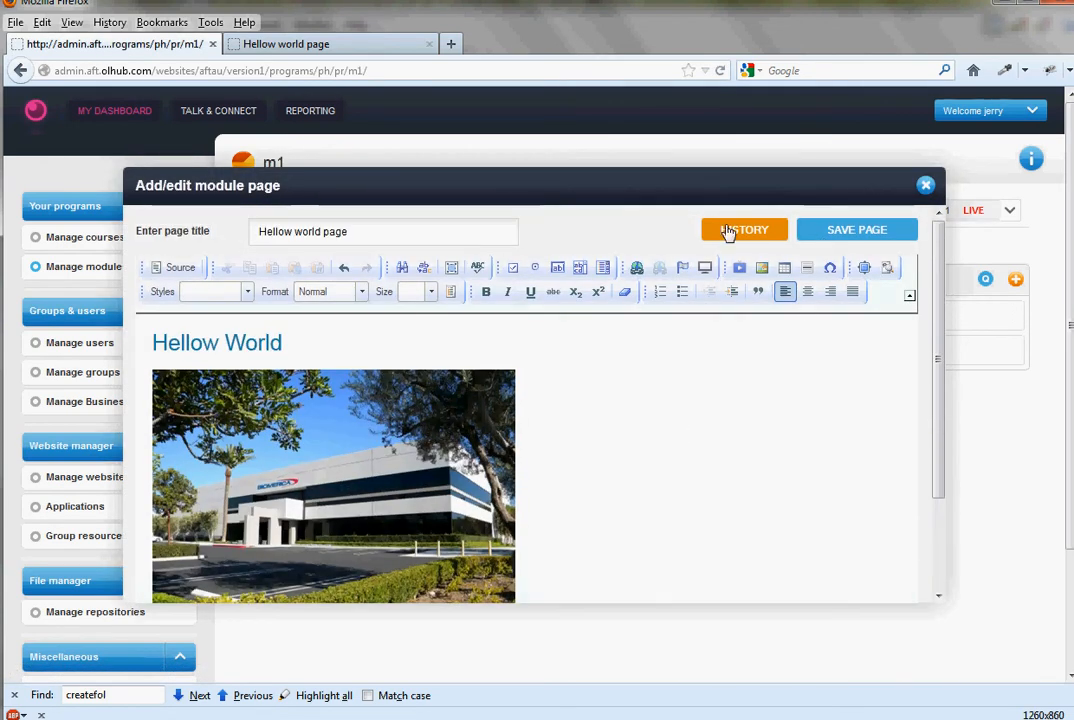
left_click(729, 232)
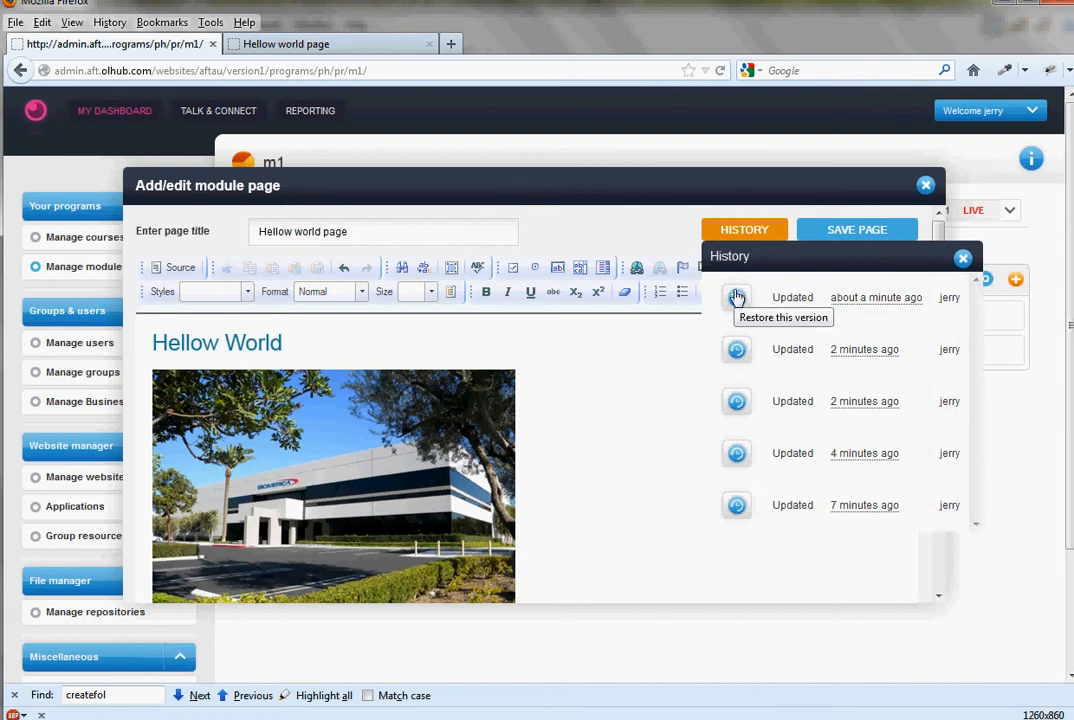
left_click(737, 349)
left_click(530, 342)
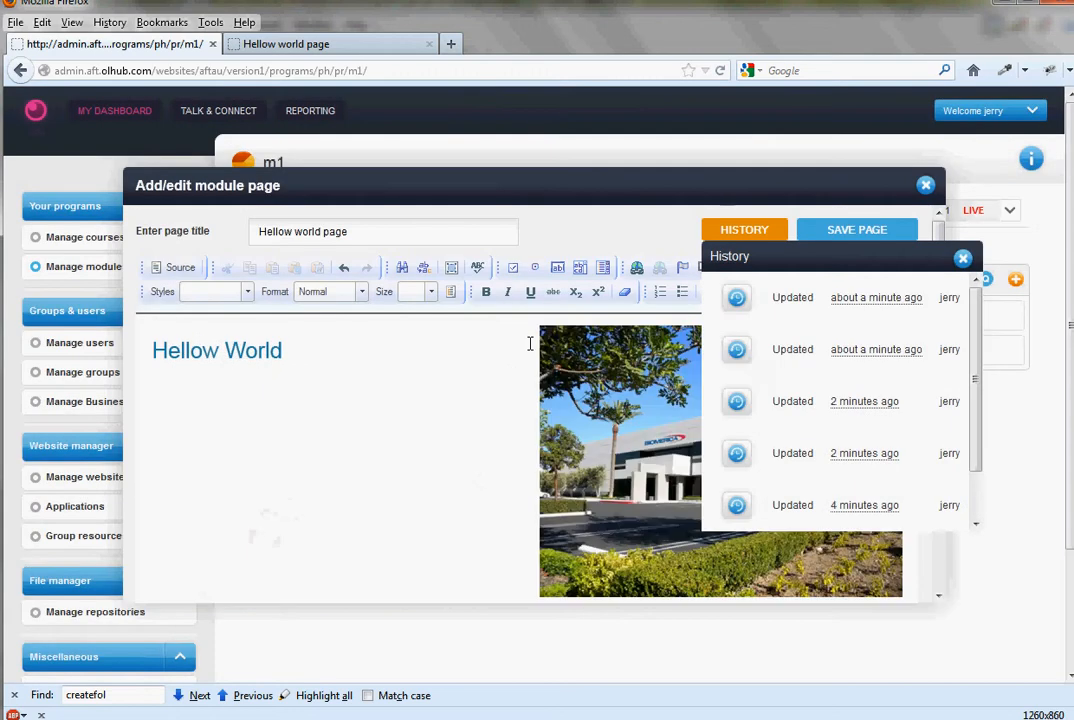
left_click(962, 258)
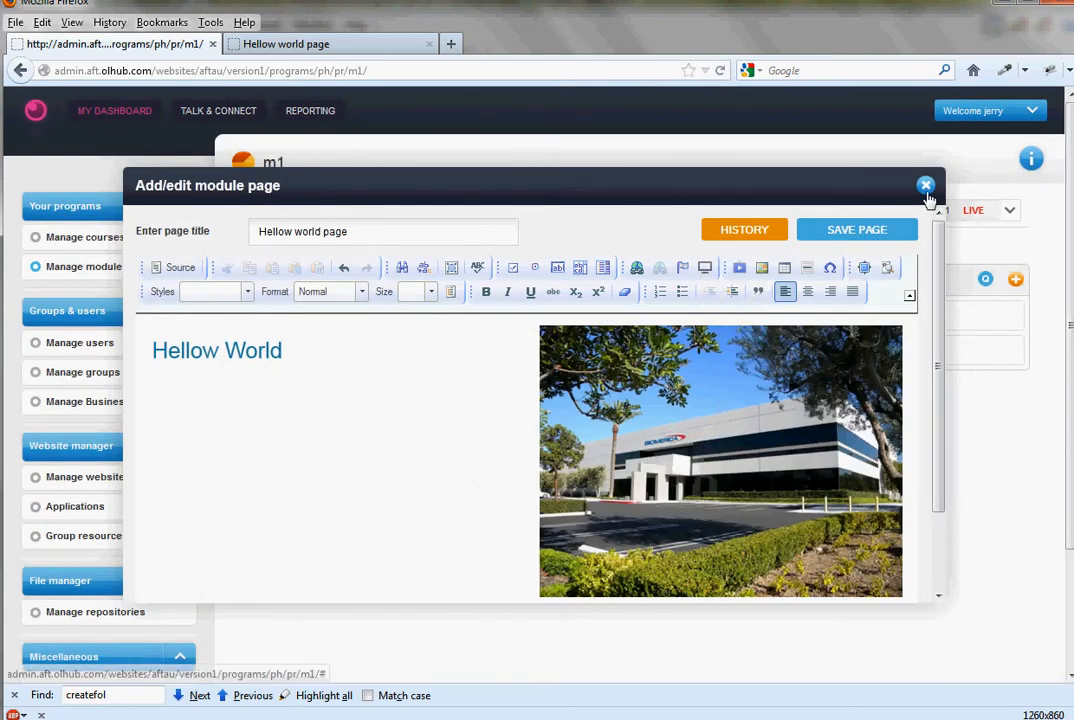
left_click(352, 46)
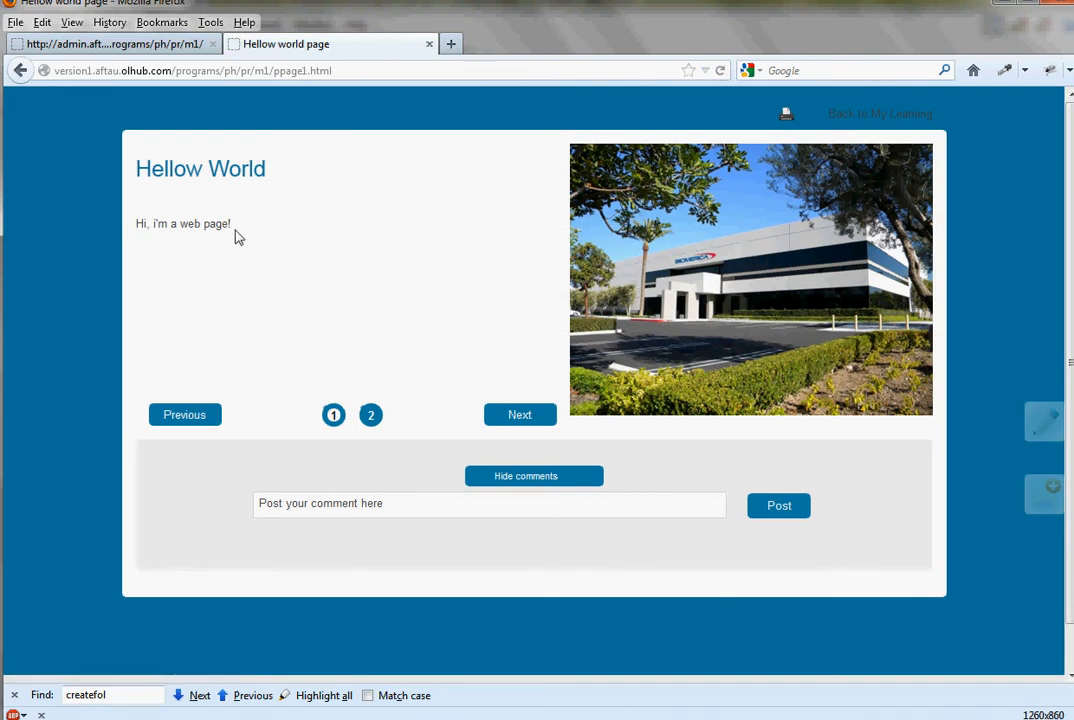
- Switch to oXygen XML Editor, close ppage1.html and reopen it from the recent files to examine its restored source
key("alt+Tab")
left_click(118, 266)
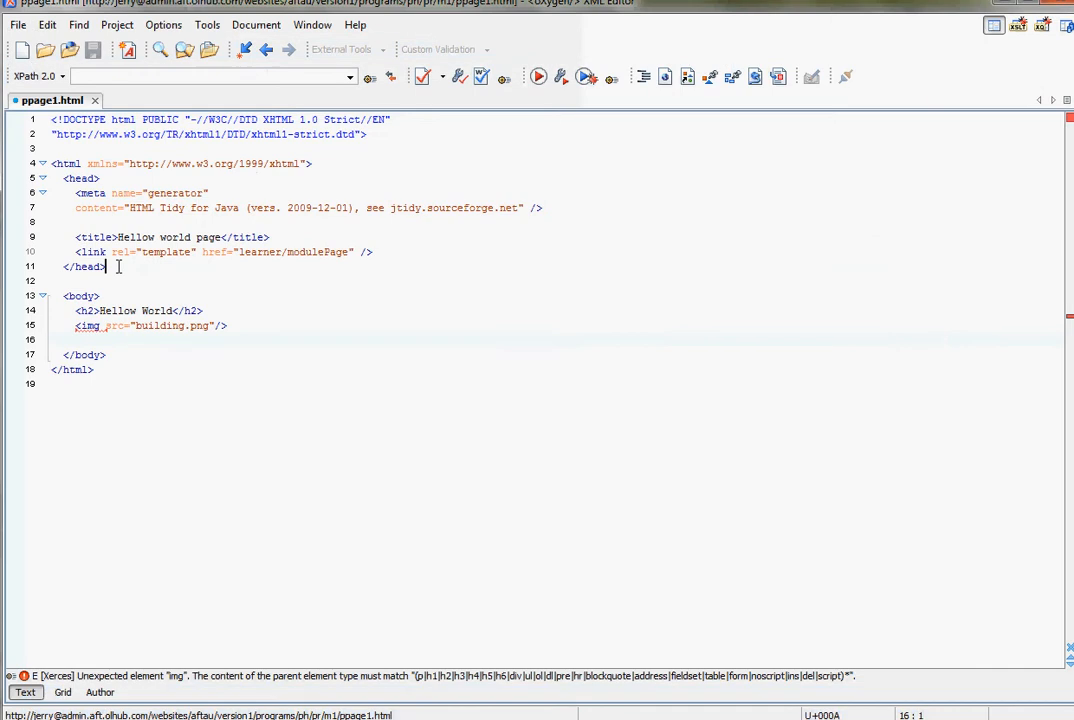
left_click(95, 101)
left_click(18, 25)
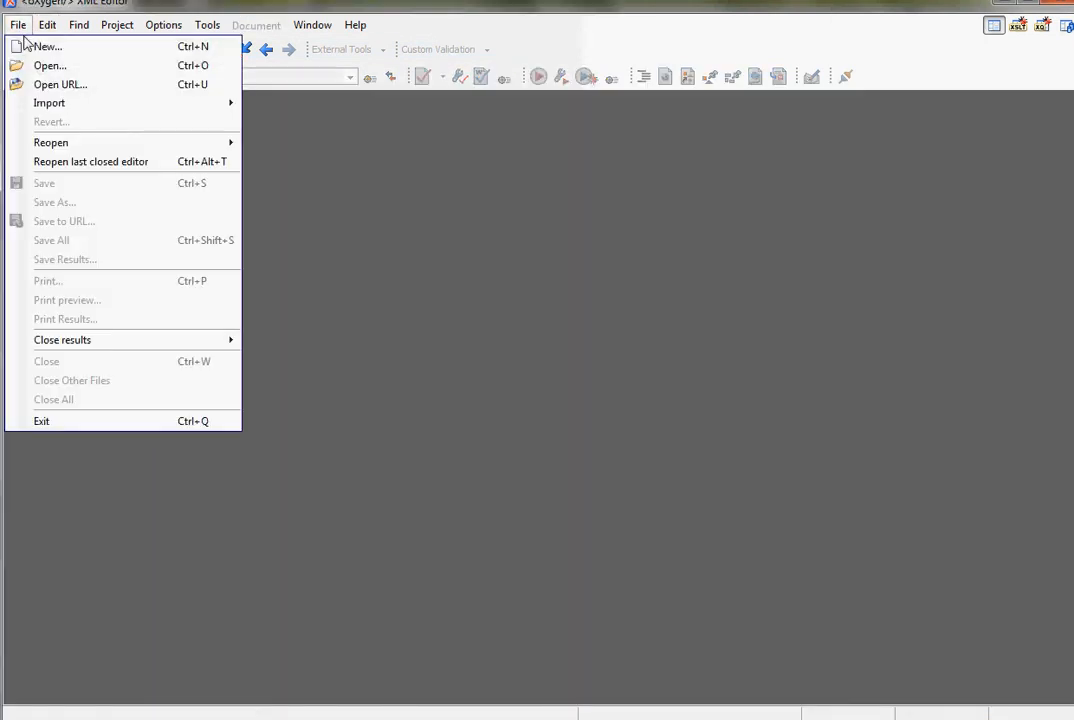
mouse_move(107, 146)
left_click(258, 145)
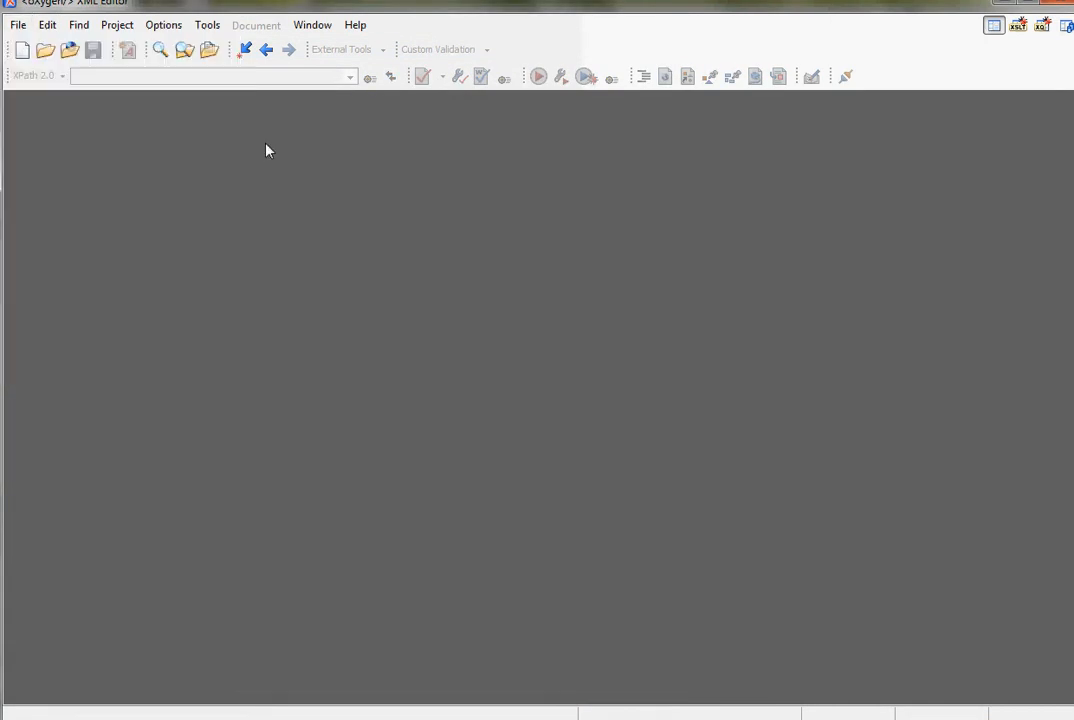
left_click(343, 412)
left_click(374, 418)
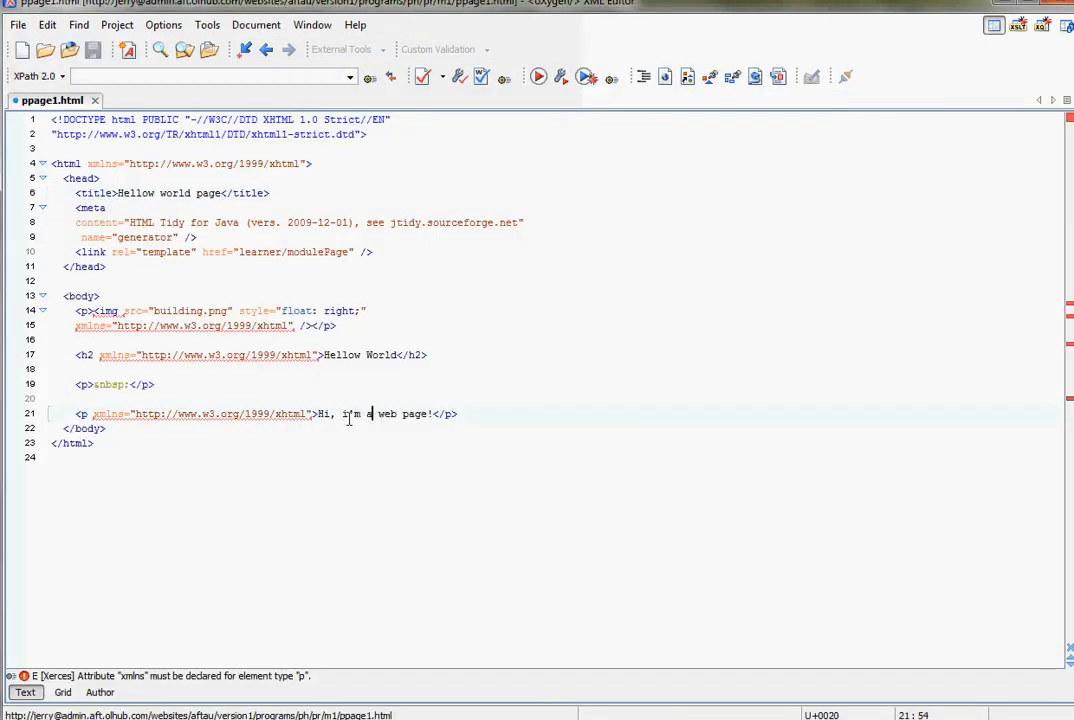
left_click(438, 431)
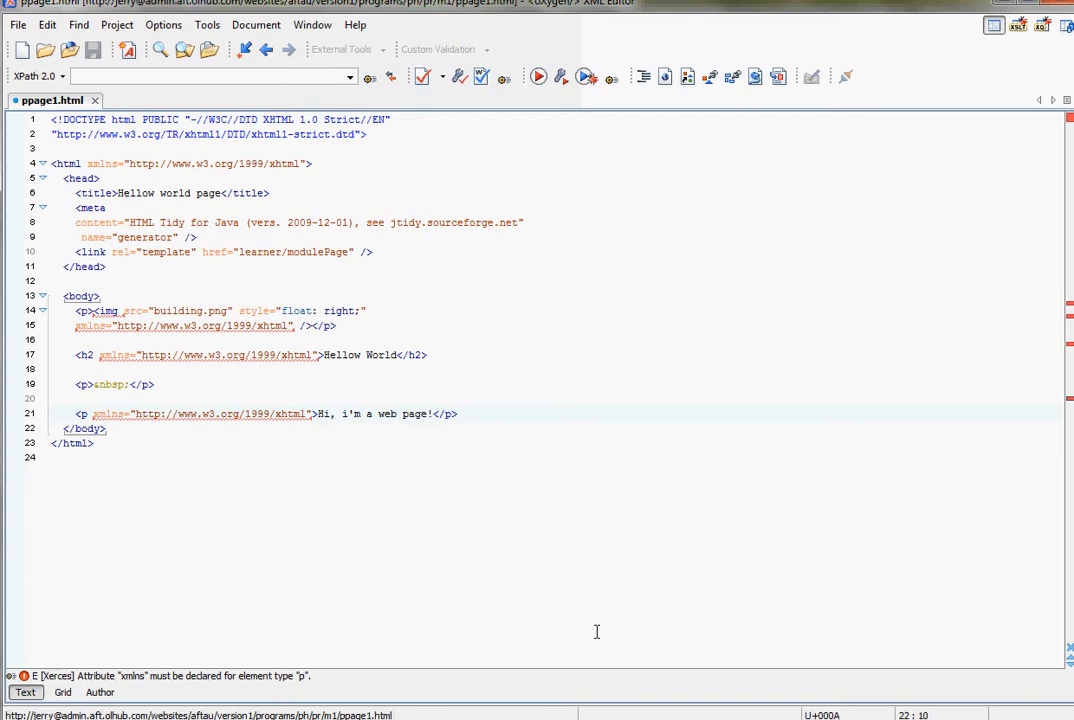
- Switch to BitKinex and delete building.png from the server's m1 folder
key("alt+Tab")
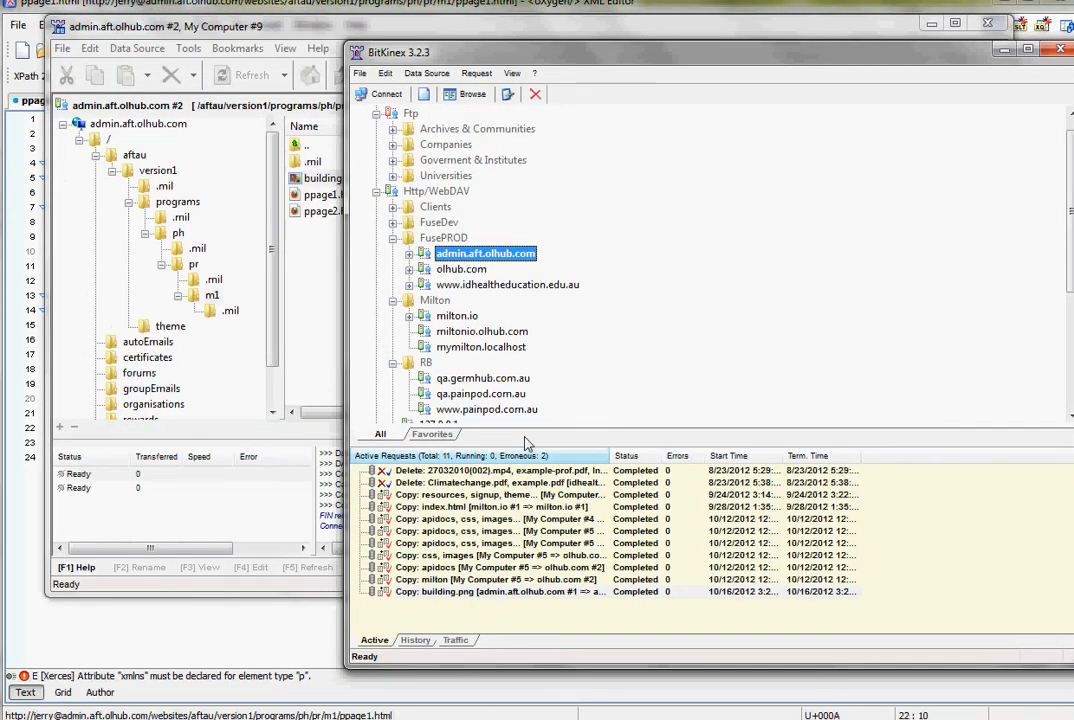
key("alt+Tab")
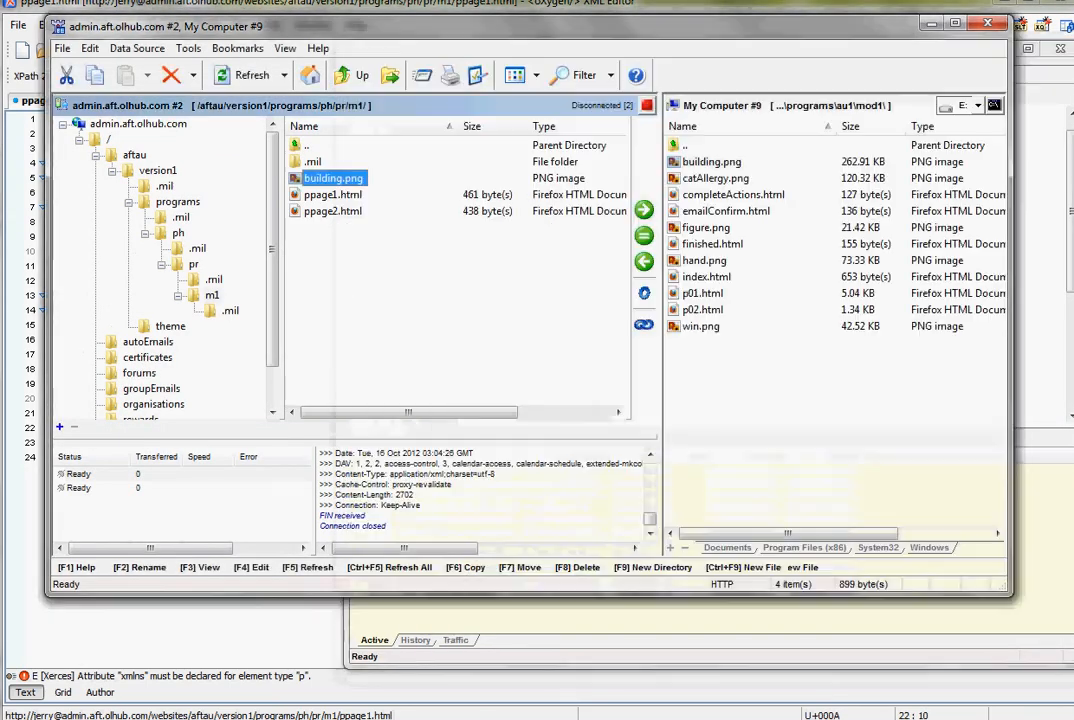
left_click(390, 285)
left_click(331, 178)
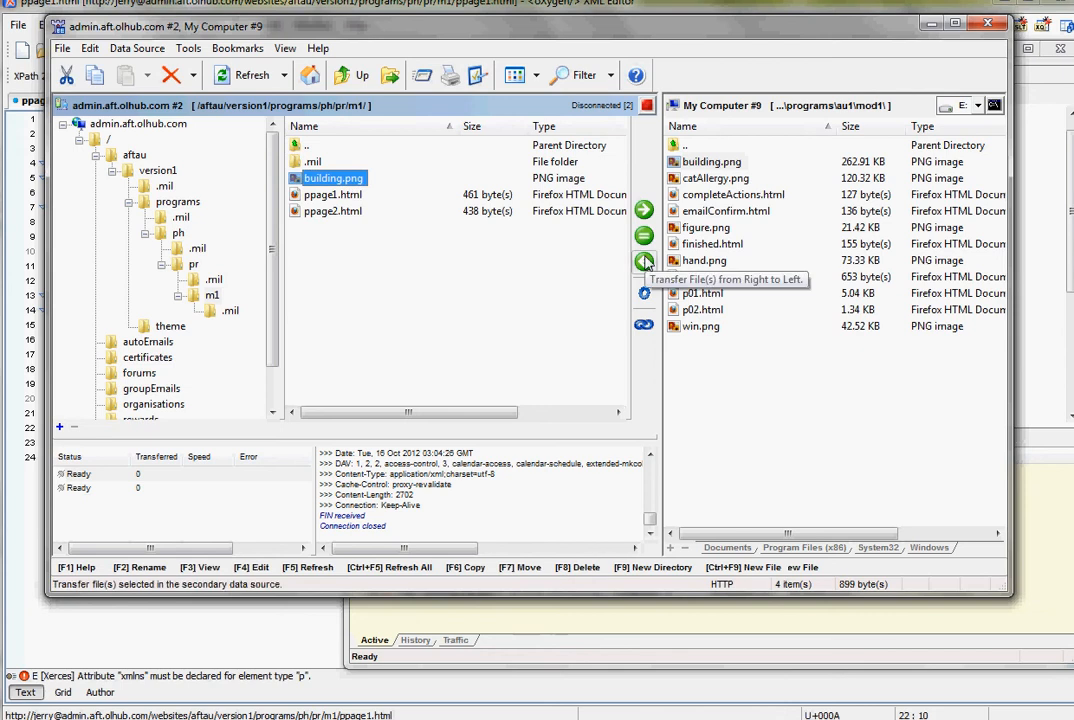
key("Delete")
key("Return")
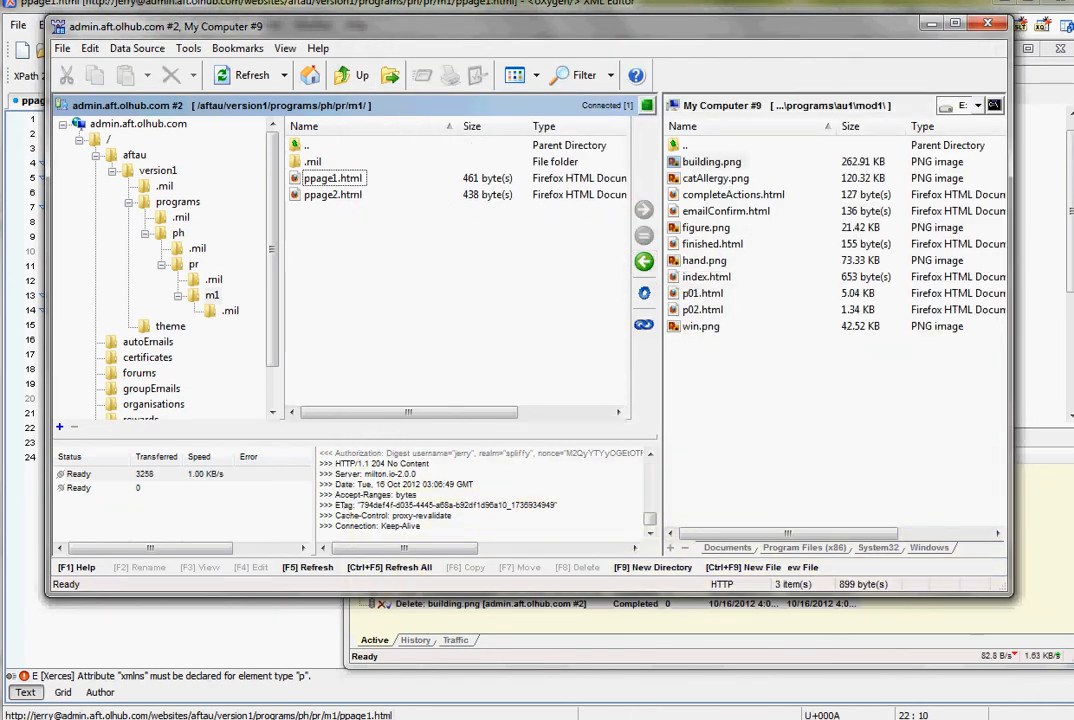
- Switch to Firefox, reload Hellow world page on the learner site, and open the version1 commits list from the admin site's repositories
key("alt+Tab")
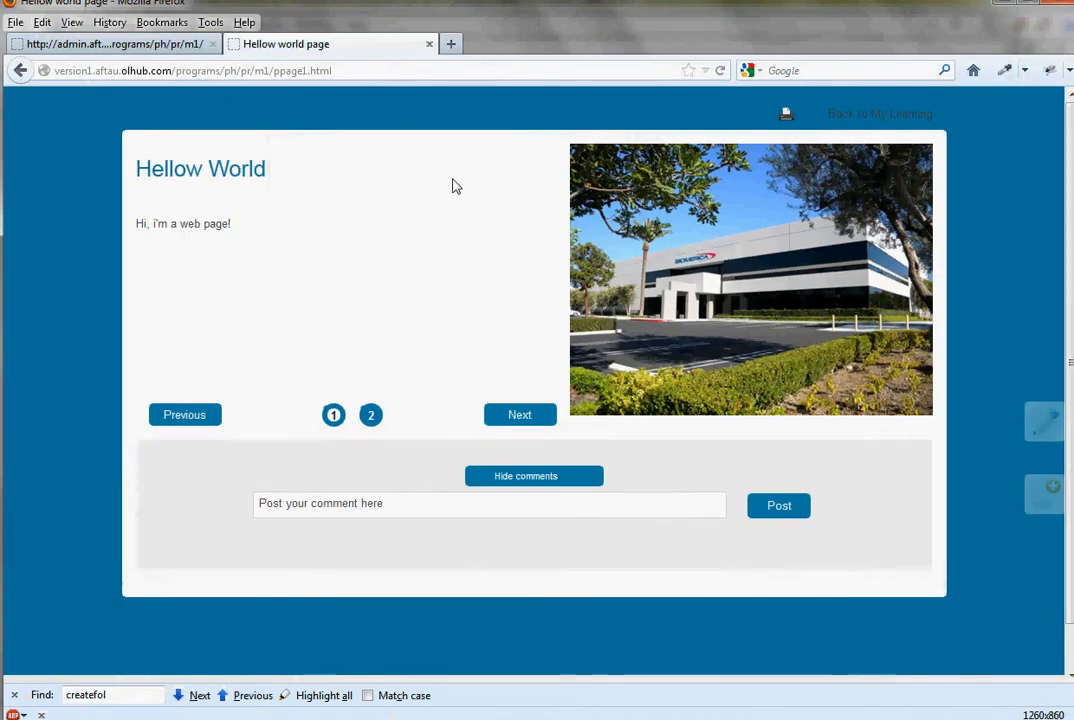
left_click(720, 71)
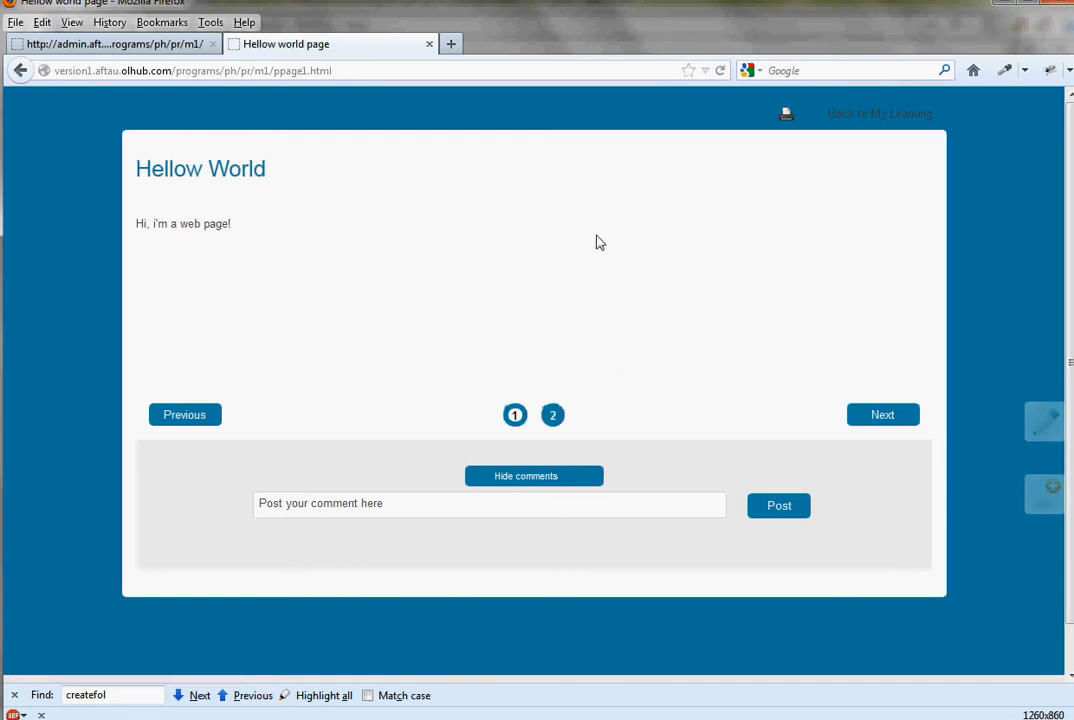
left_click(100, 45)
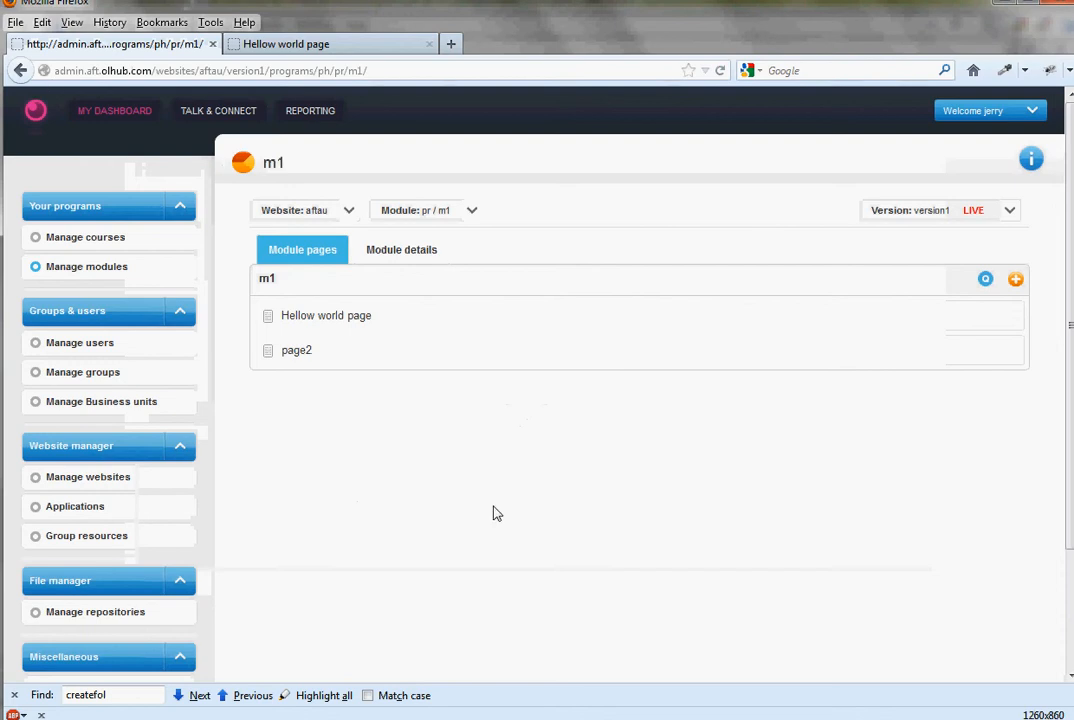
scroll(422, 499, "down", 2)
left_click(90, 513)
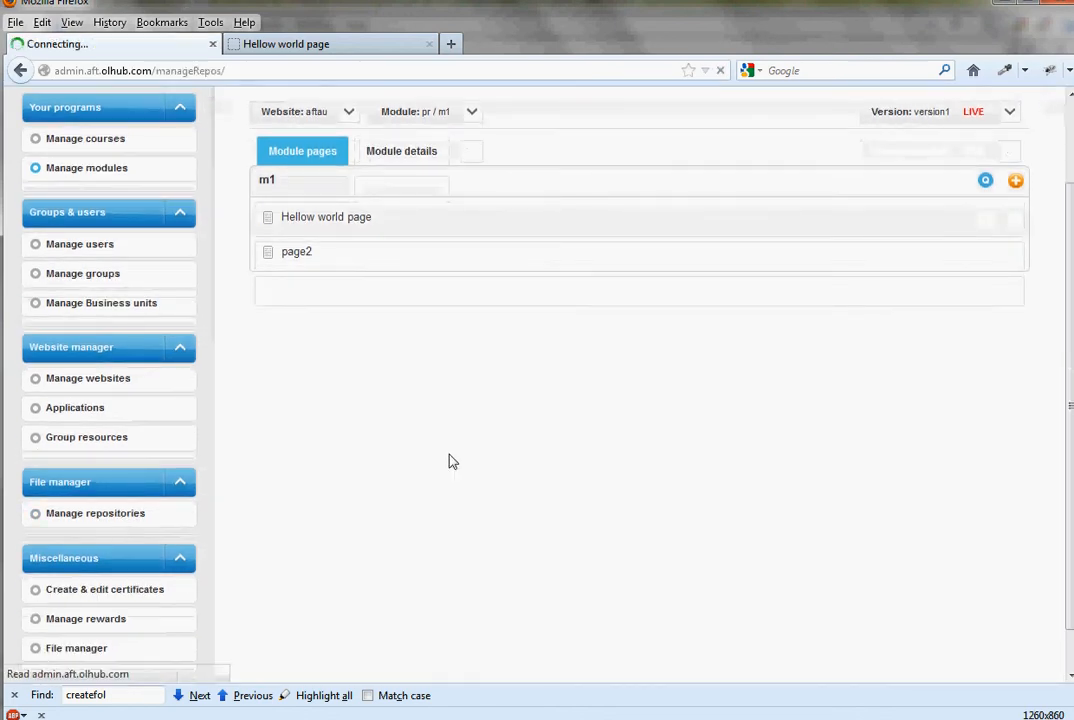
left_click(940, 262)
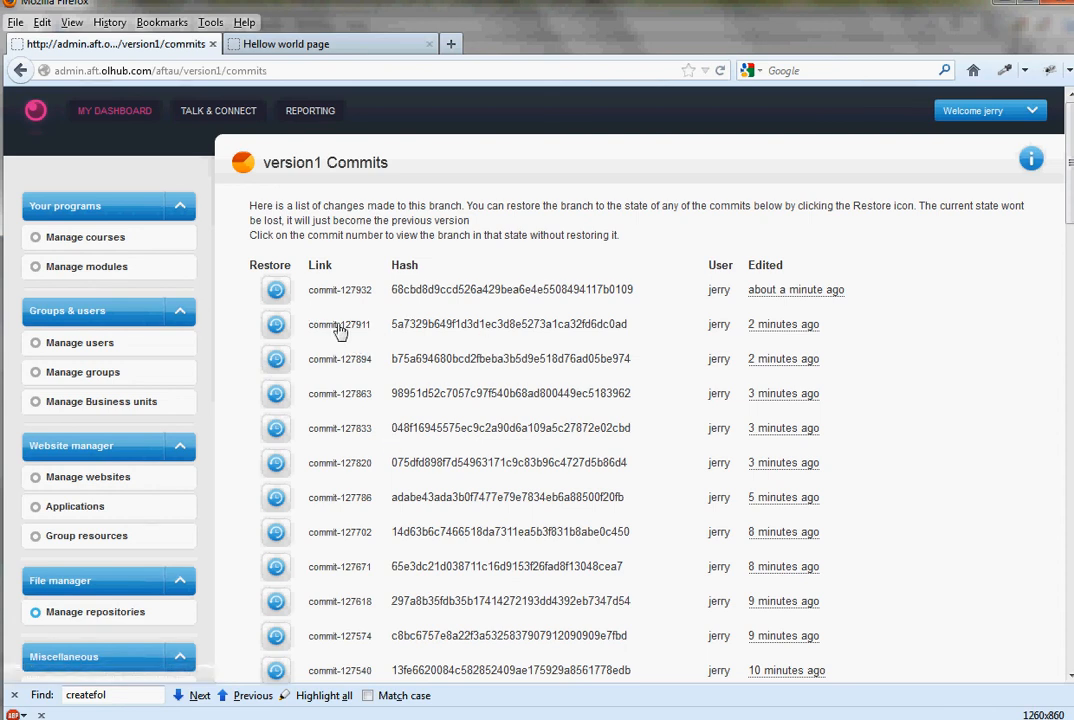
- Open commit-127911 from the version1 commits list in a new tab
right_click(289, 326)
key("Escape")
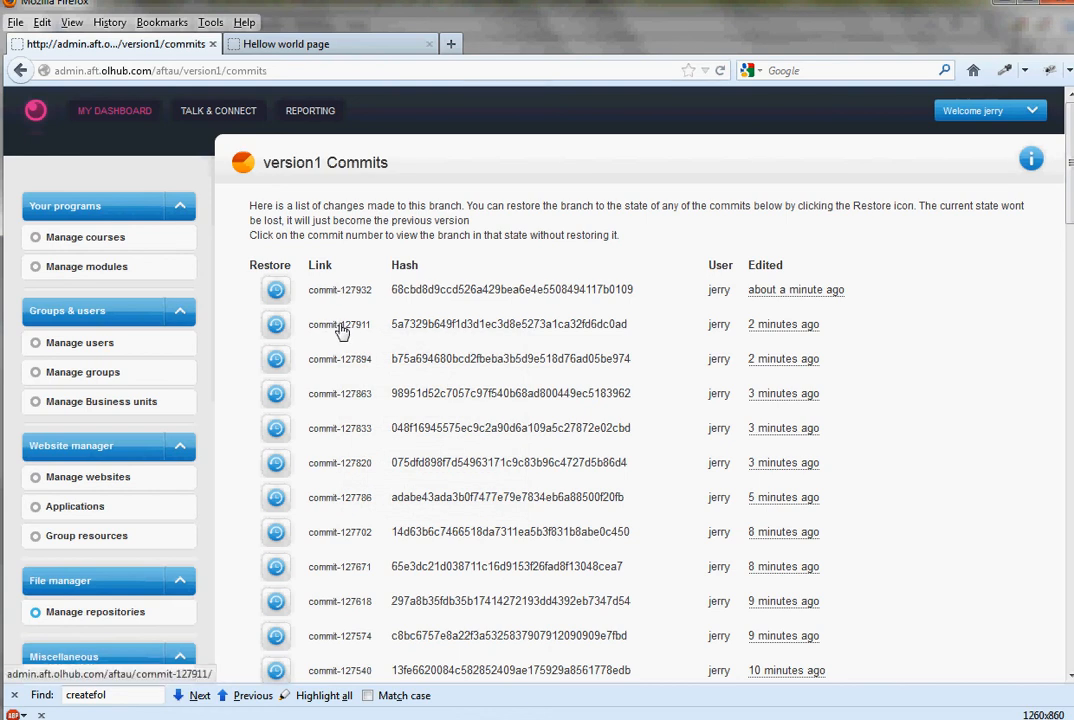
right_click(341, 330)
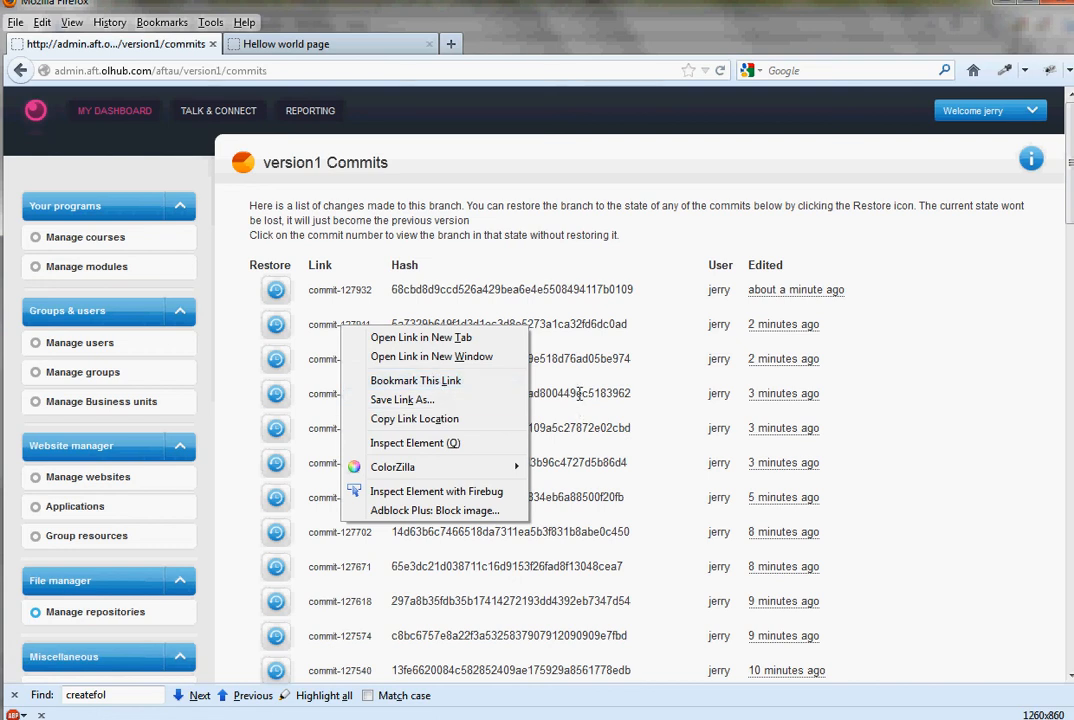
left_click(509, 315)
right_click(342, 328)
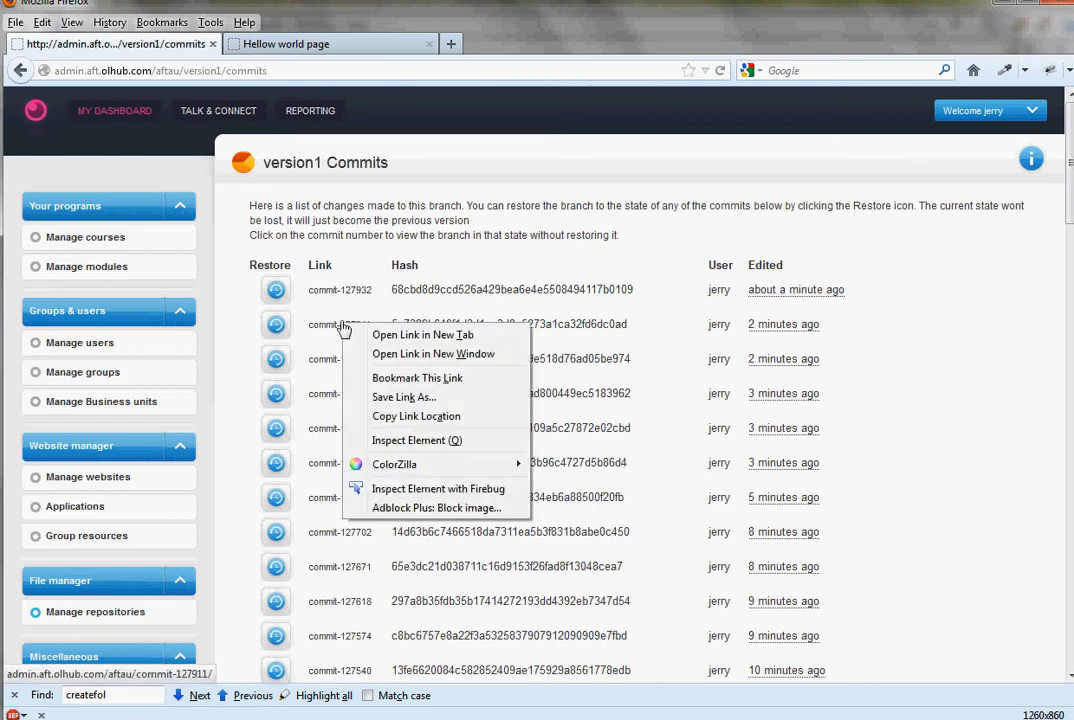
left_click(388, 337)
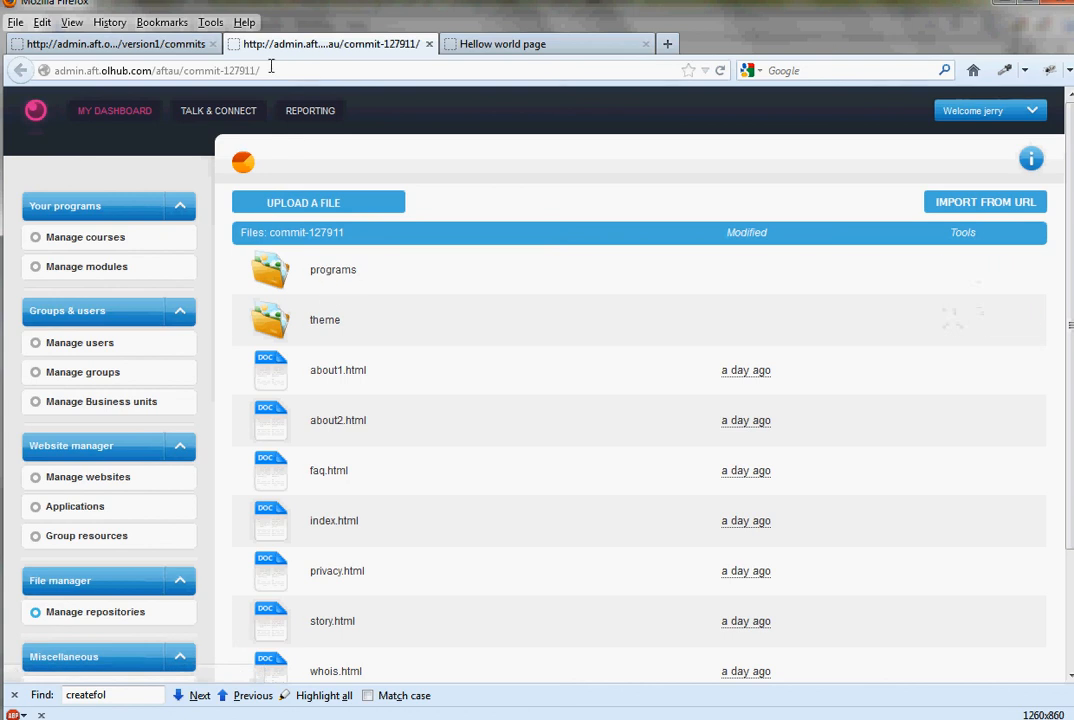
- Copy the path /aftau/commit-127911/ from the commit's URL, switch to BitKinex, and change the server directory to that path
left_click_drag(262, 70, 155, 70)
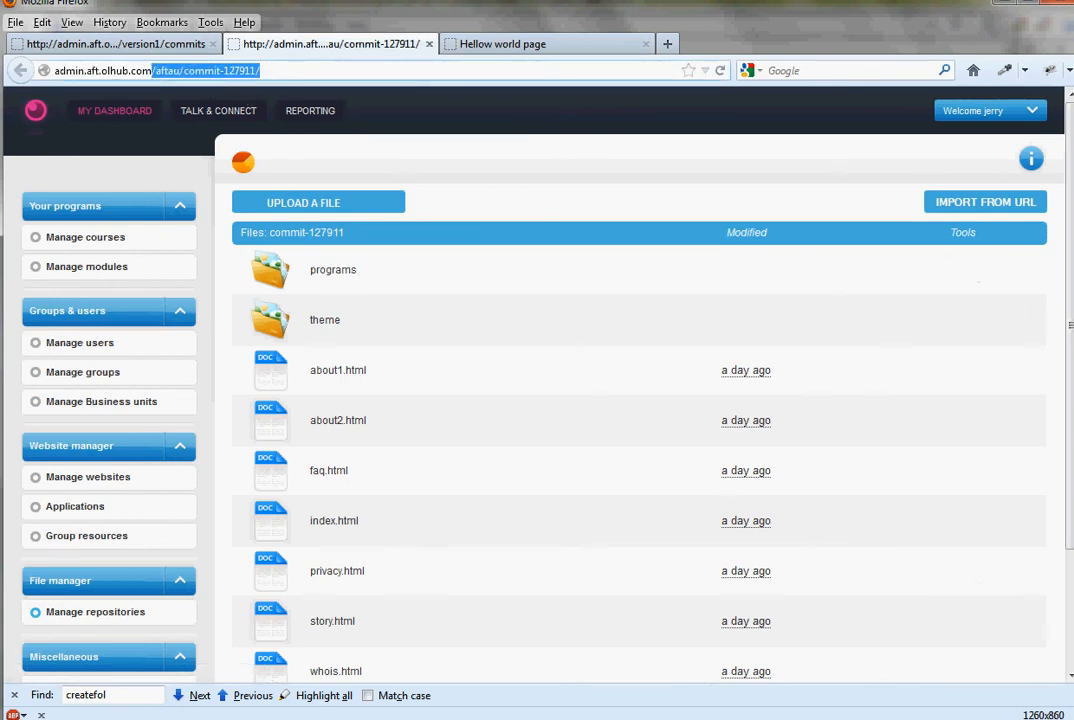
key("alt+Tab")
left_click(108, 140)
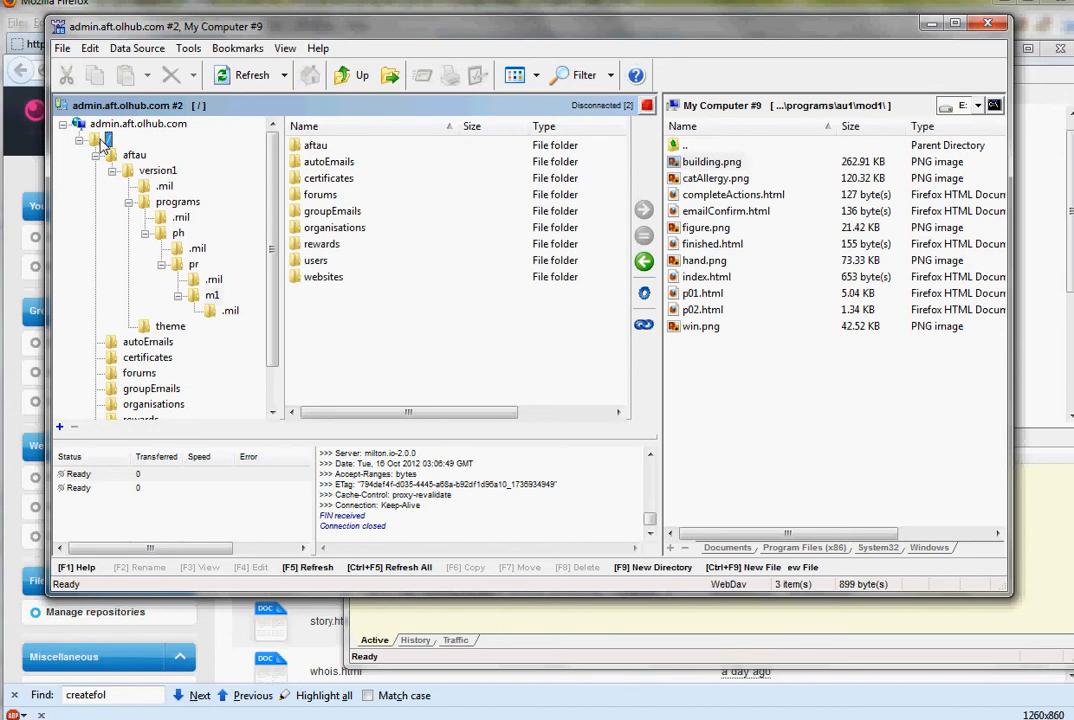
right_click(108, 141)
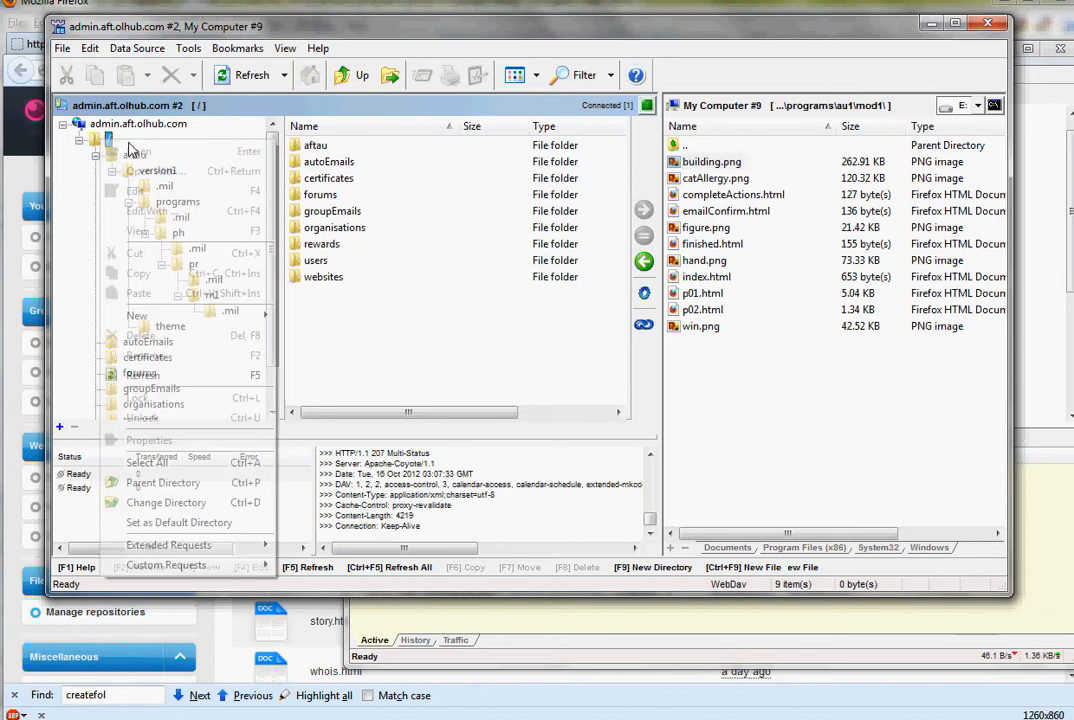
left_click(205, 502)
type("/aftau/commit-127911/")
left_click(571, 365)
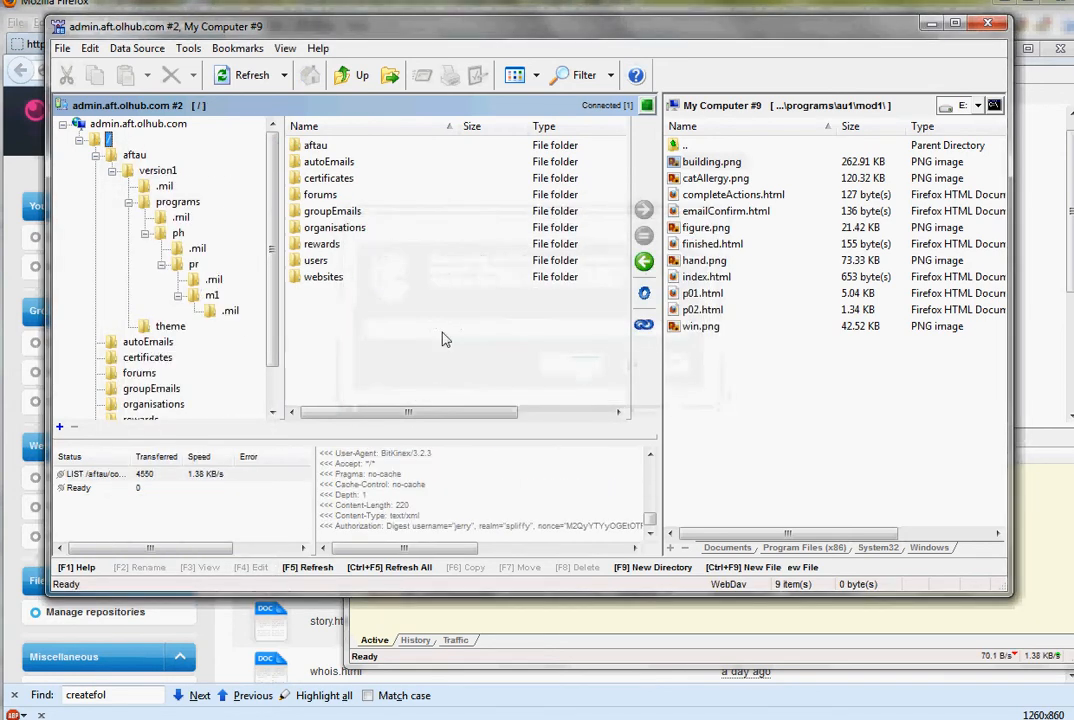
- Browse commit-127911 down to programs/ph/pr/m1 and select building.png in that folder
left_click(112, 170)
left_click(177, 201)
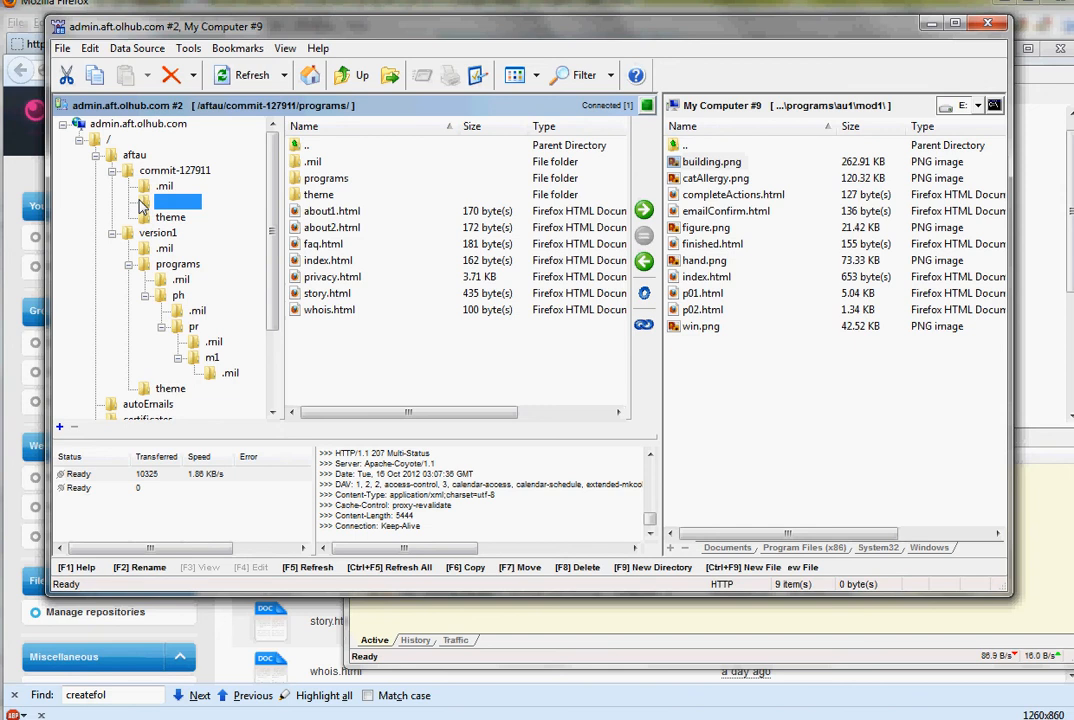
double_click(309, 178)
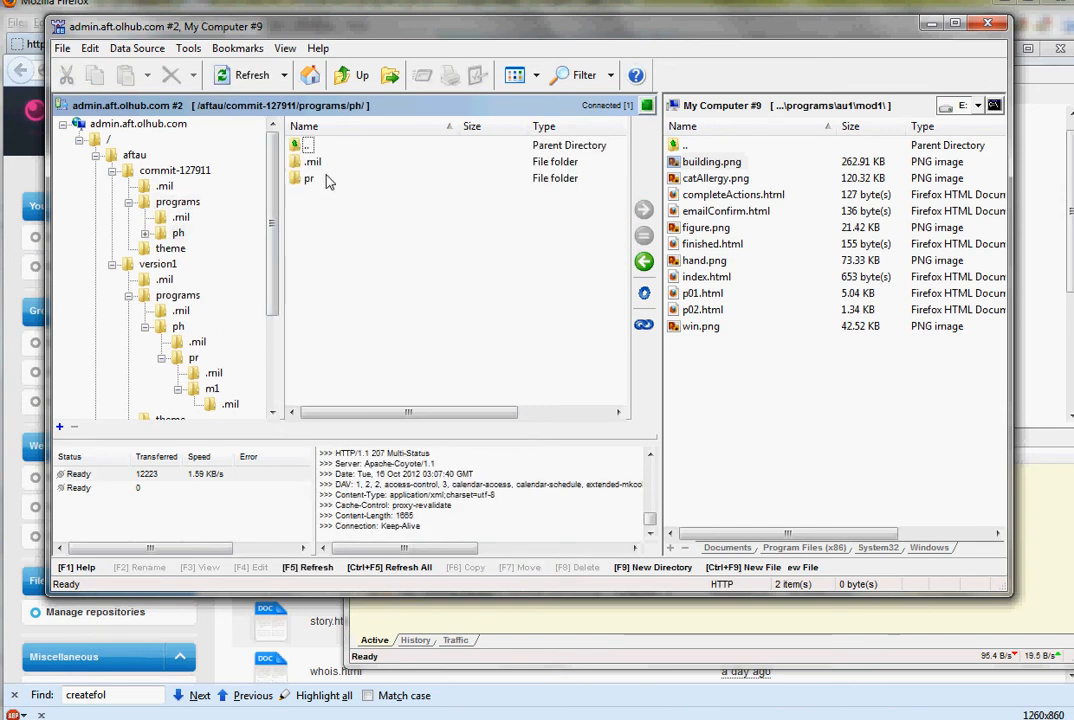
double_click(310, 178)
double_click(312, 178)
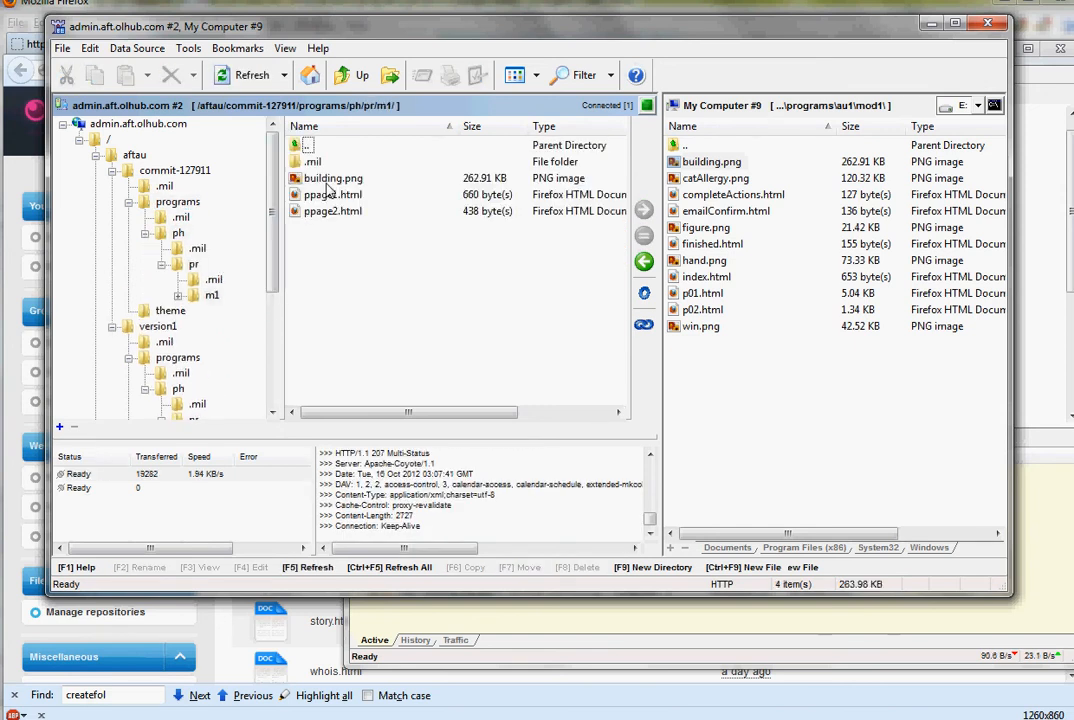
left_click(330, 179)
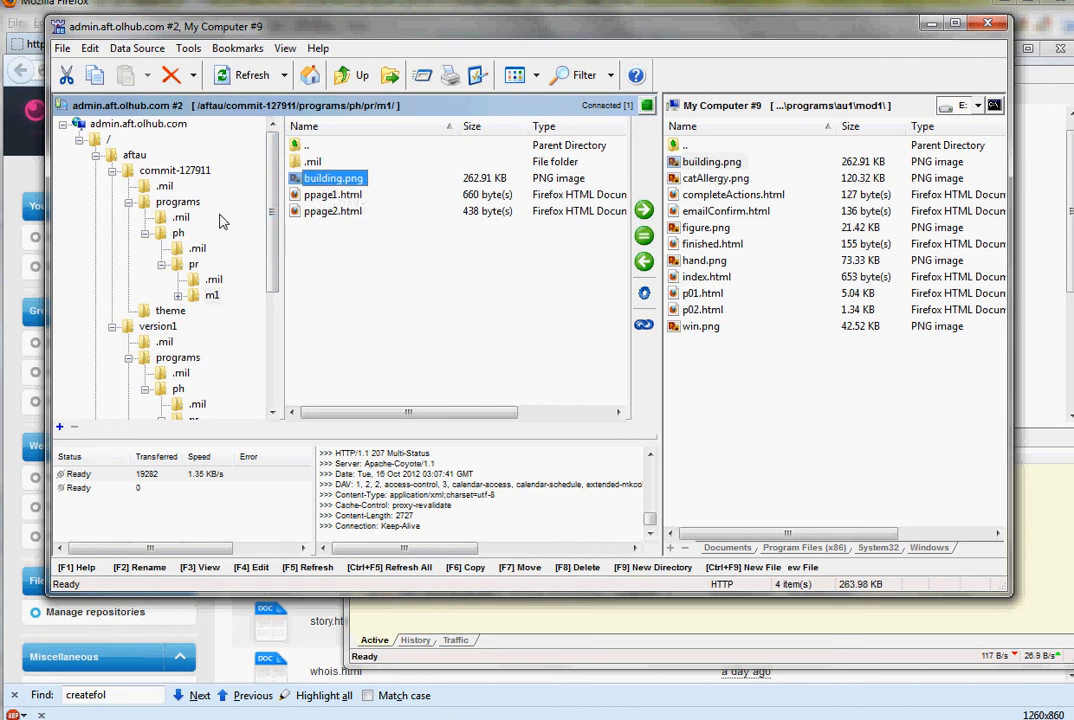
- Switch to oXygen XML Editor and examine the head and body markup of ppage1.html
double_click(126, 176)
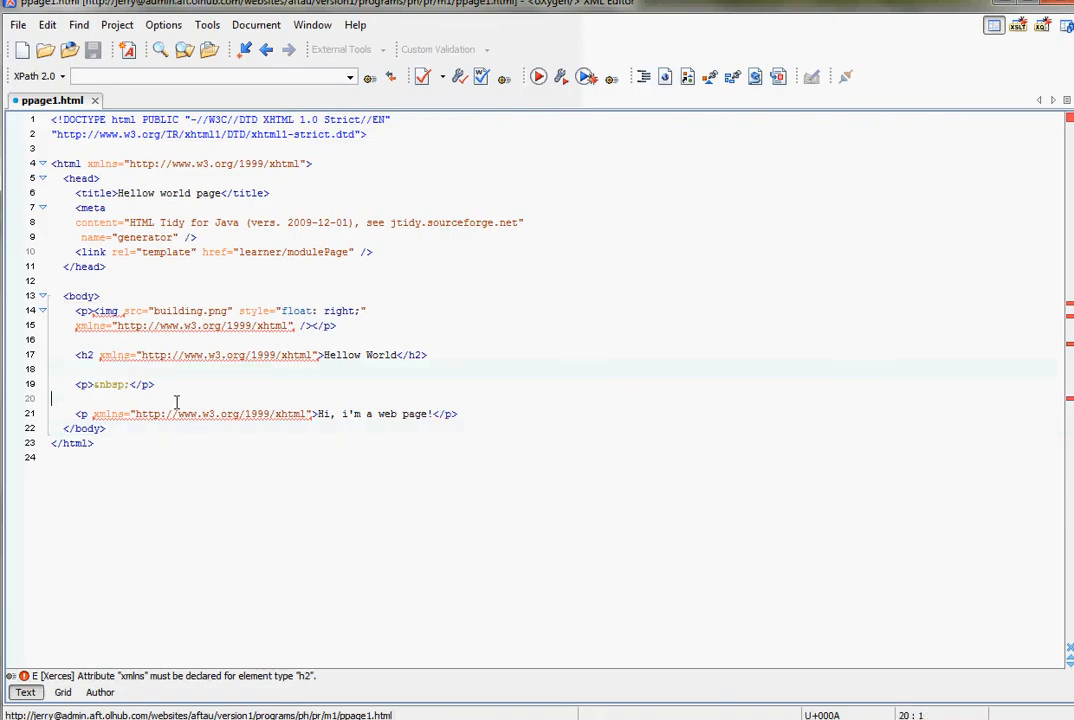
left_click(347, 414)
left_click(361, 414)
left_click(153, 237)
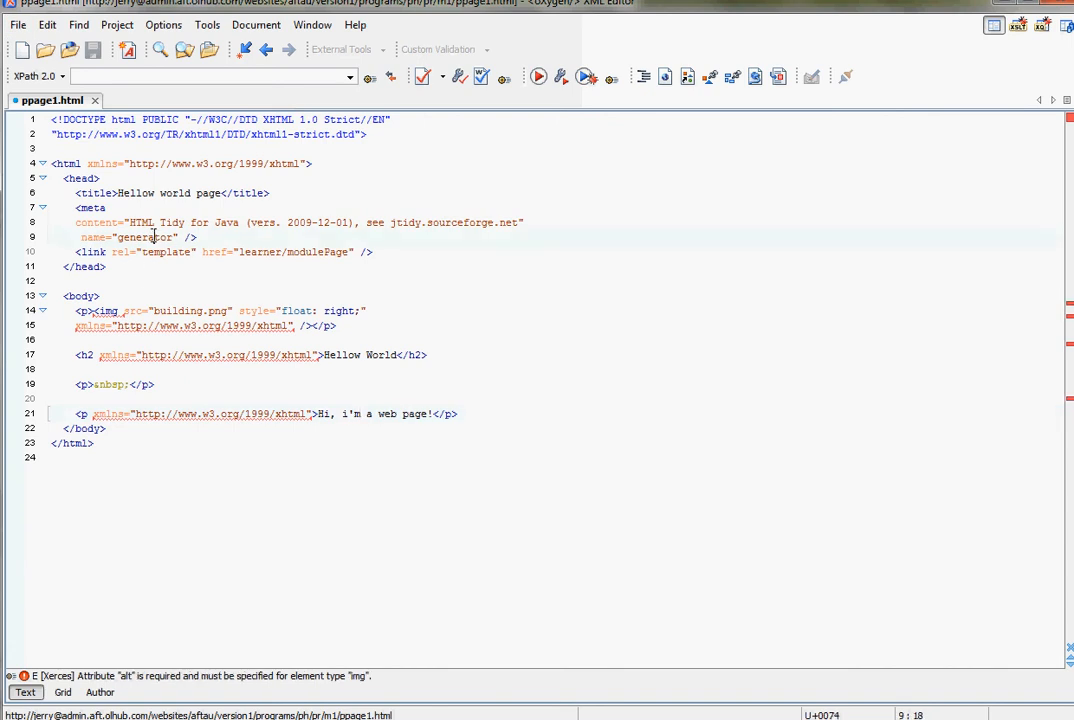
left_click(125, 164)
- Switch to Firefox, bring up Hellow world page, and close the commit-127911 tab
key("alt+Tab")
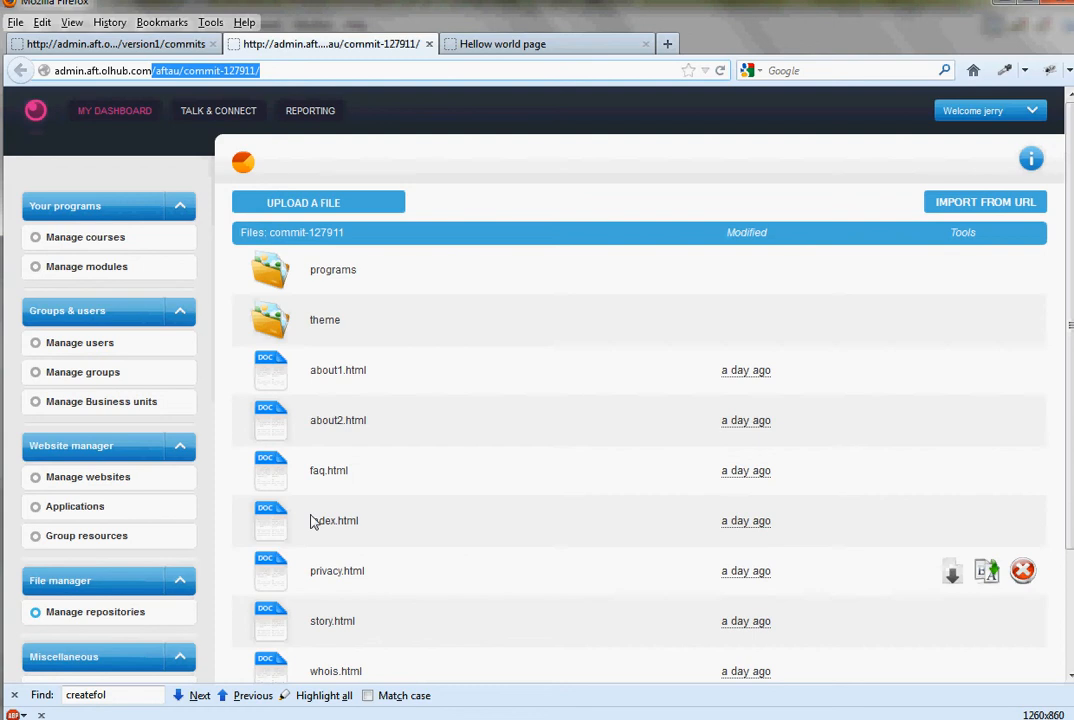
left_click(476, 46)
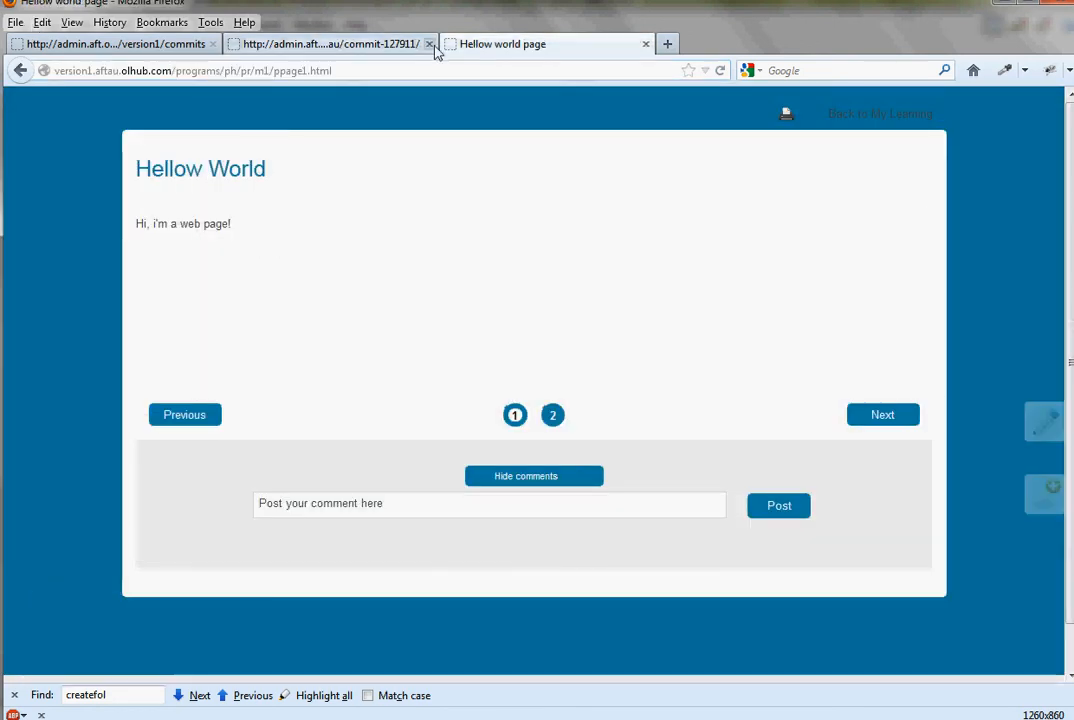
left_click(429, 44)
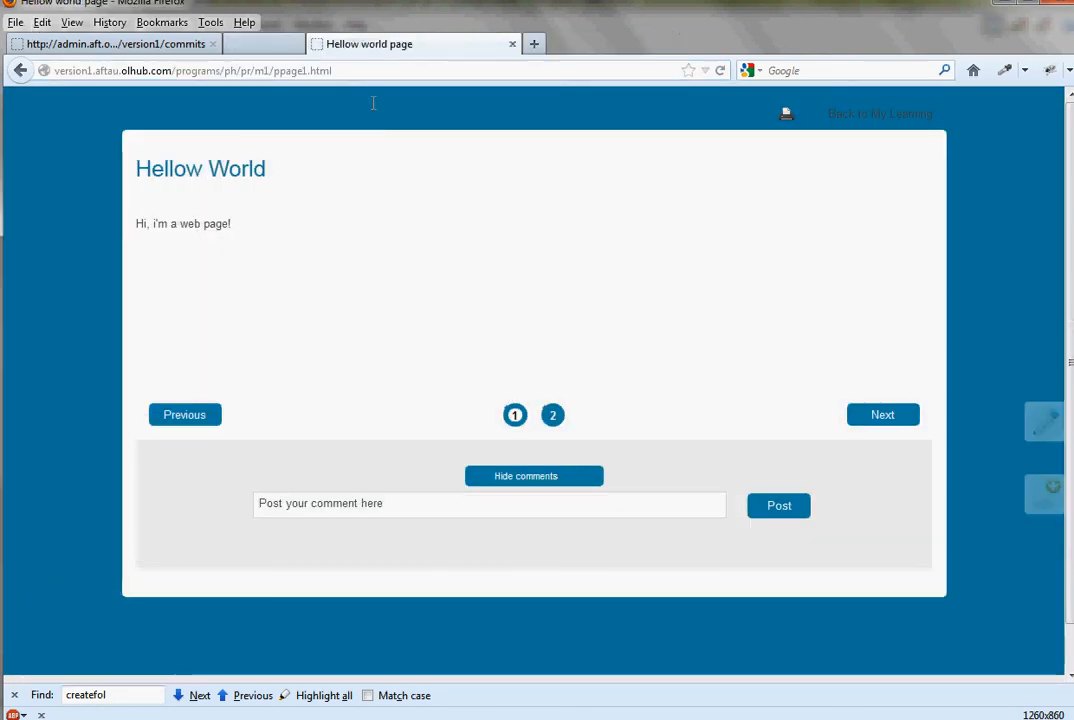
- Open Firebug's network monitor on Hellow world page, filter it to CSS requests, and reload the page
left_click(1049, 71)
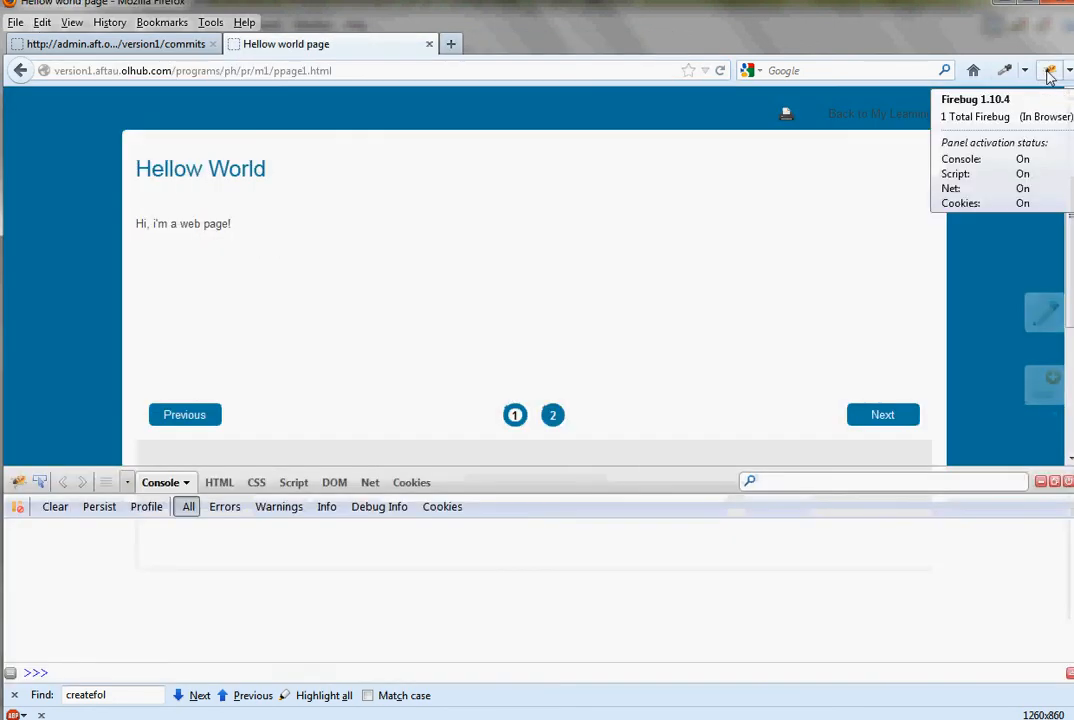
left_click(370, 482)
left_click(217, 506)
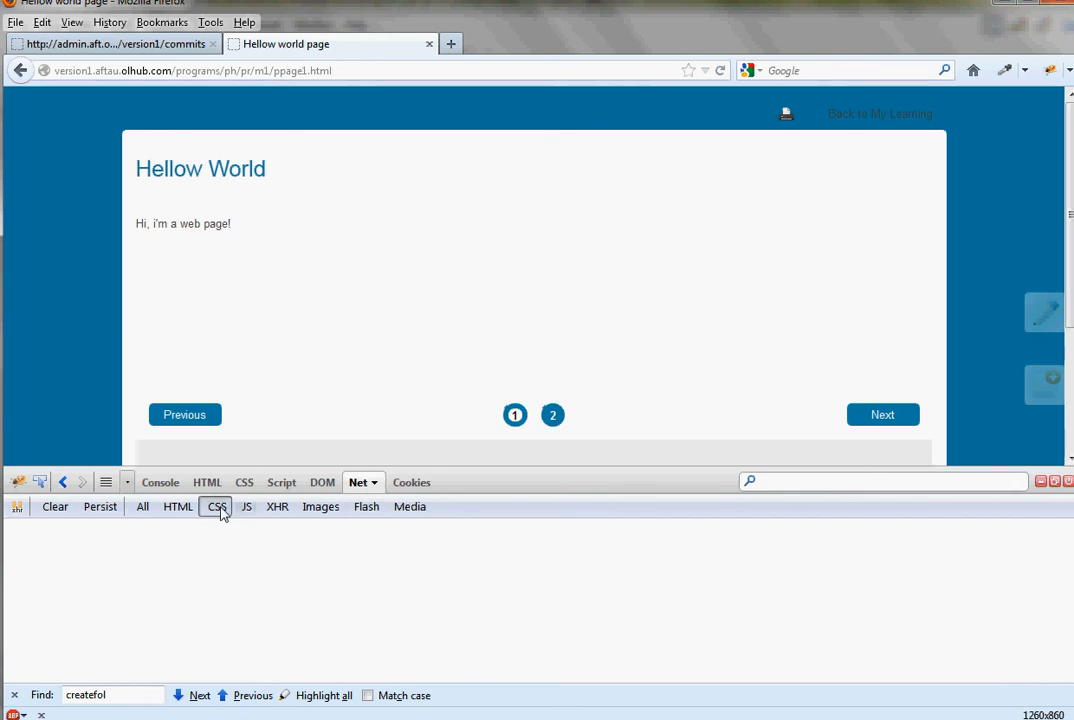
left_click(717, 70)
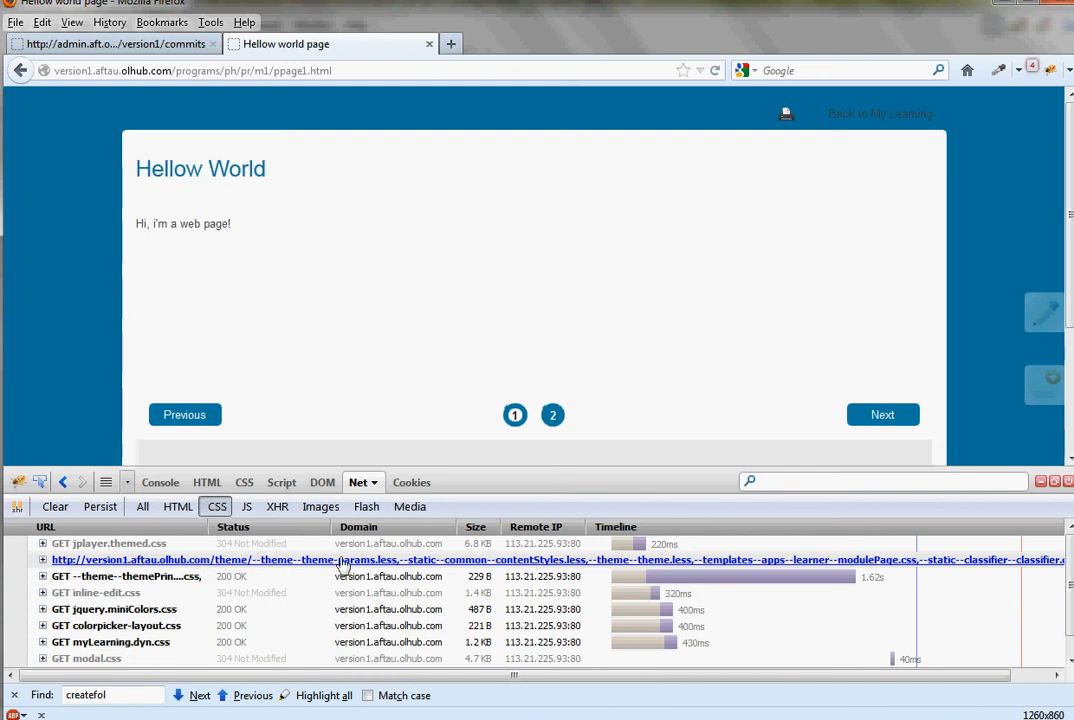
- Open the compiled theme stylesheet request in a new tab and highlight --theme--theme-params.less in its URL
right_click(228, 563)
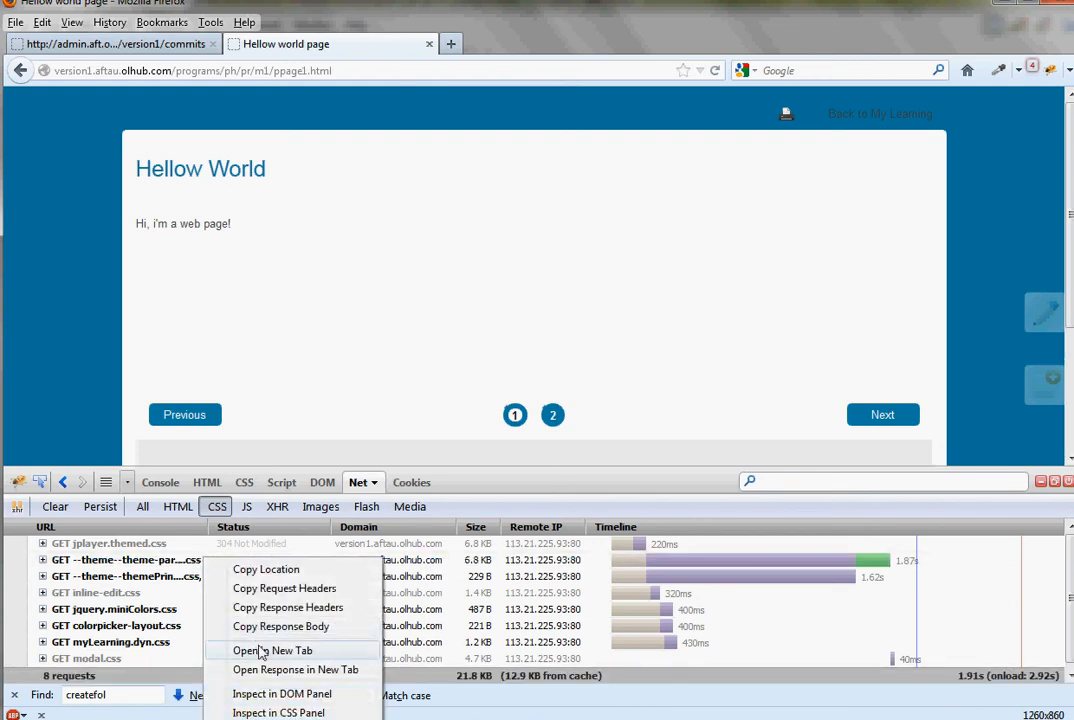
left_click(250, 648)
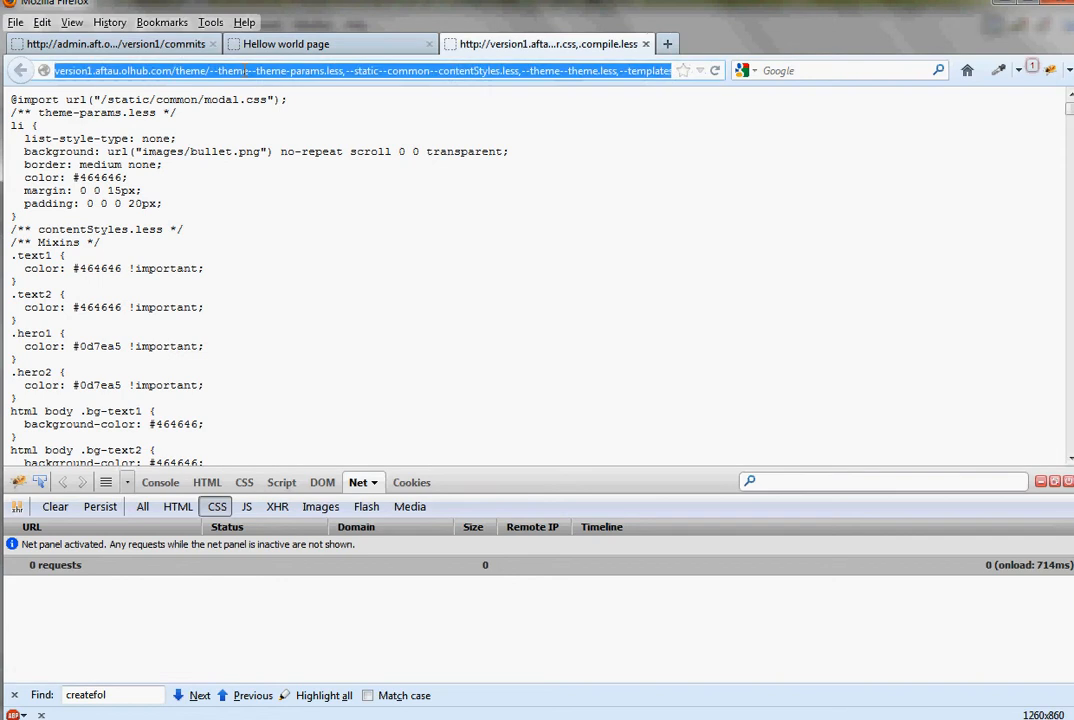
left_click_drag(212, 72, 517, 73)
left_click(408, 78)
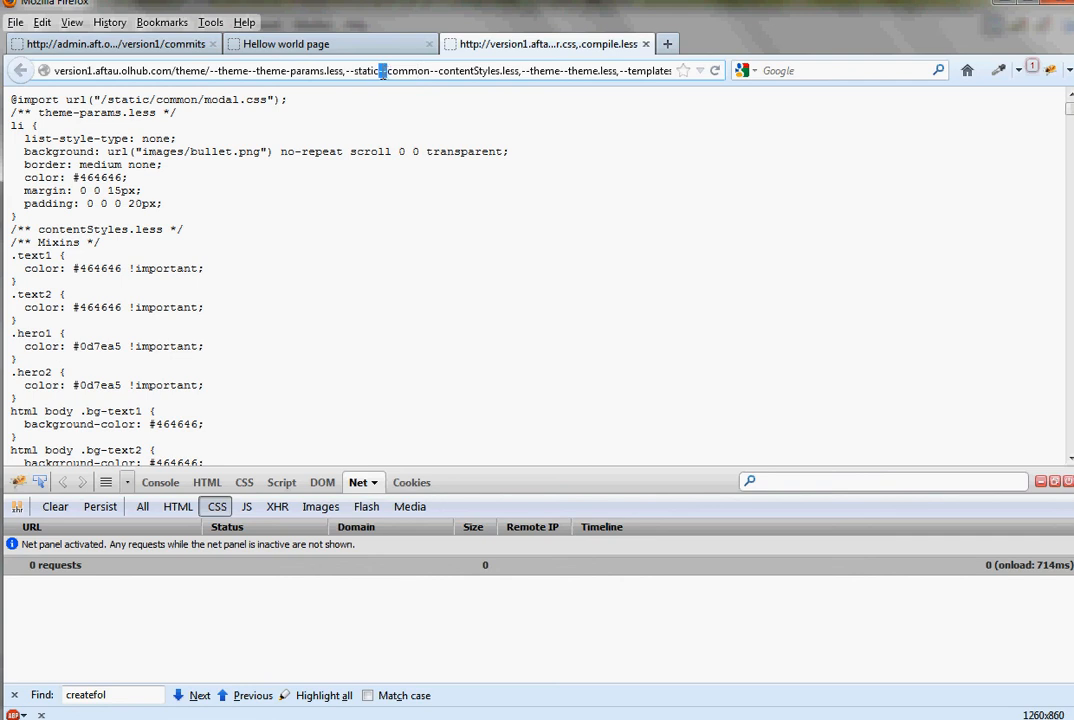
left_click_drag(211, 71, 341, 68)
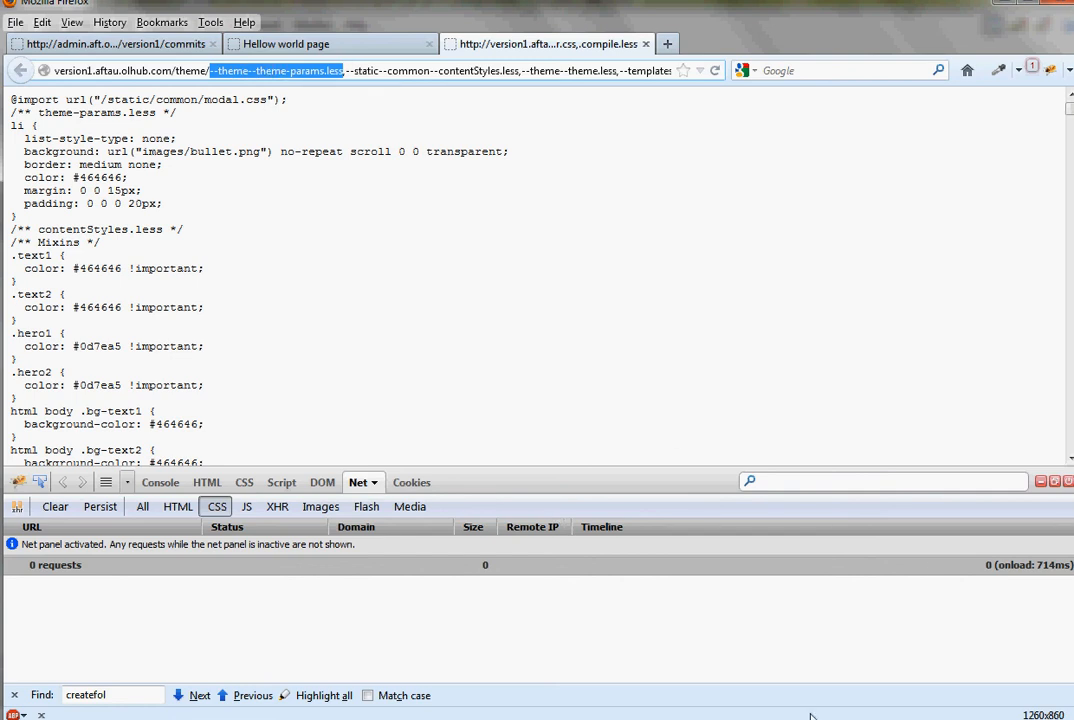
- Switch to oXygen XML Editor and browse the WebDAV server to the theme folder under version1
left_click(610, 718)
left_click(126, 178)
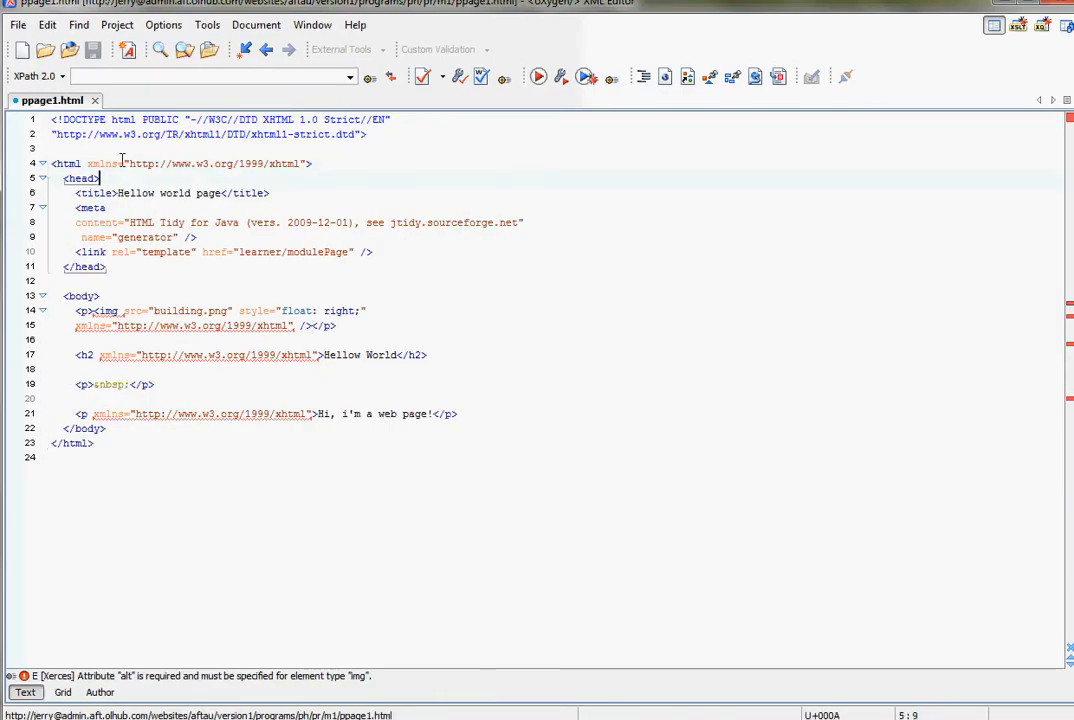
left_click(69, 52)
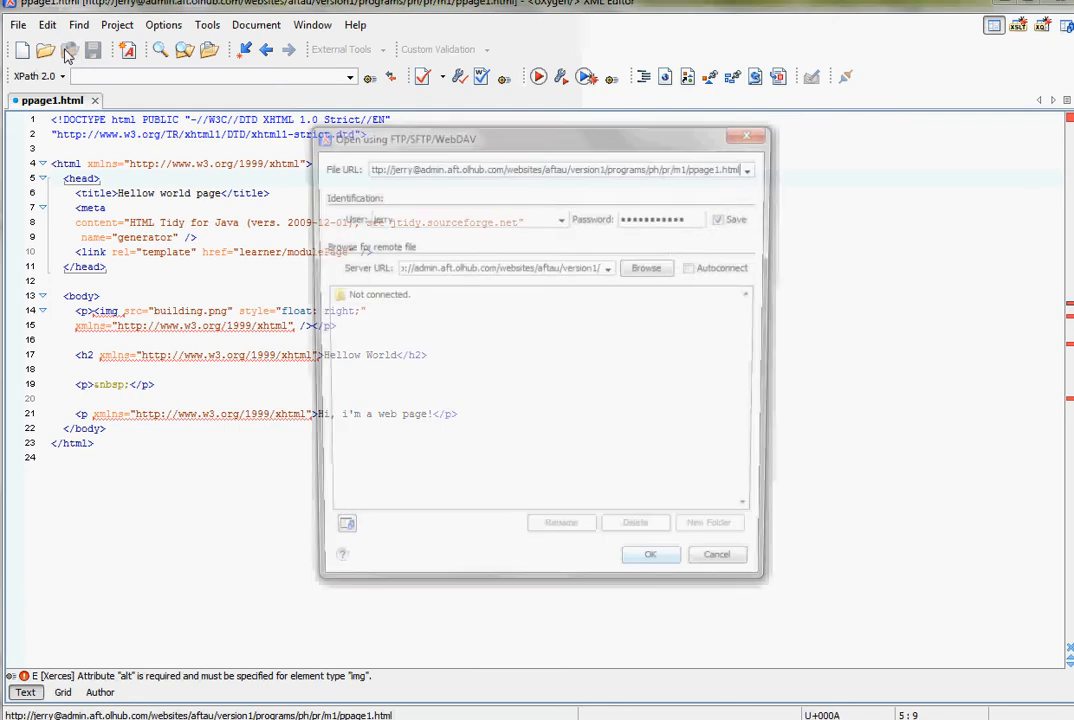
left_click(651, 268)
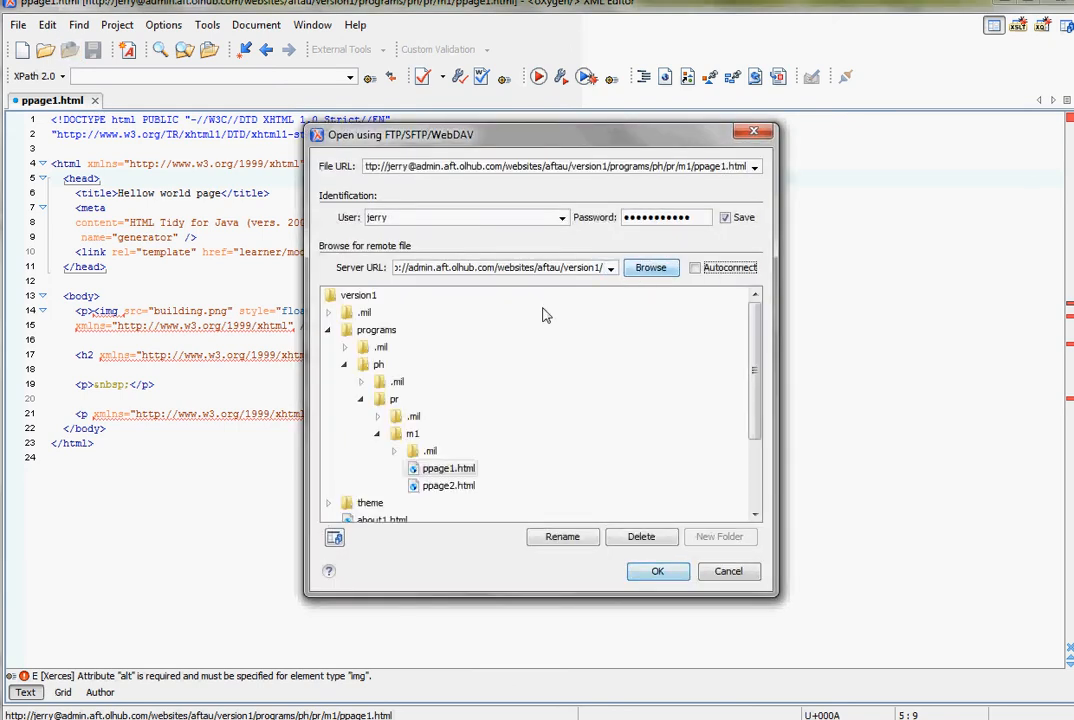
left_click(329, 331)
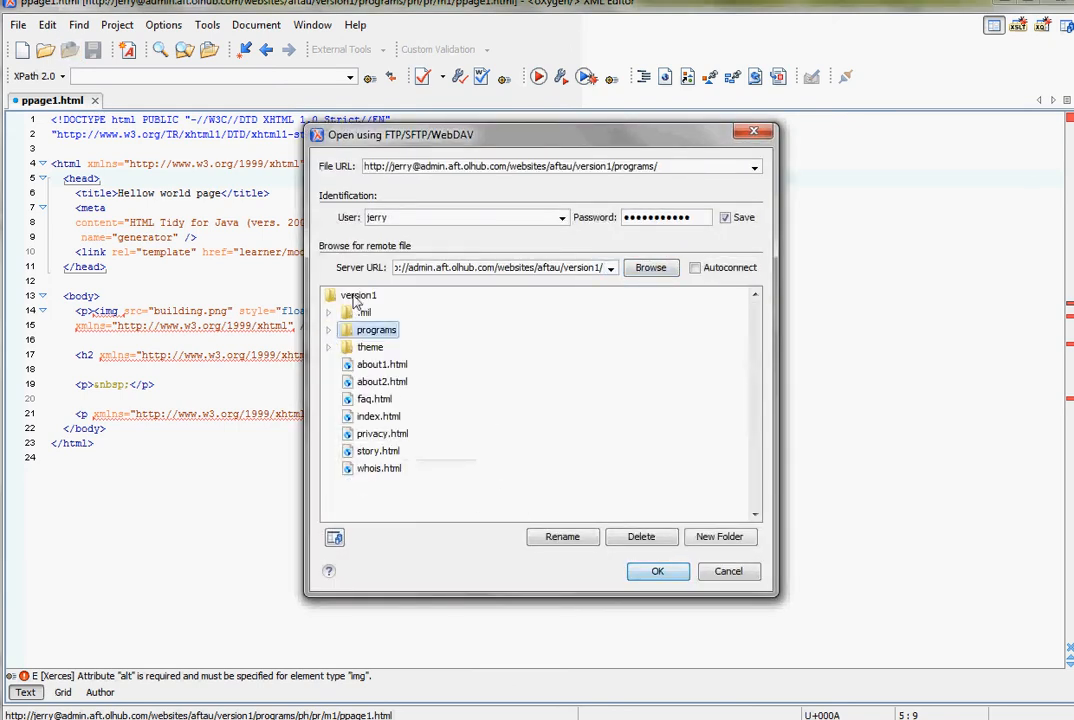
left_click(350, 295)
double_click(362, 349)
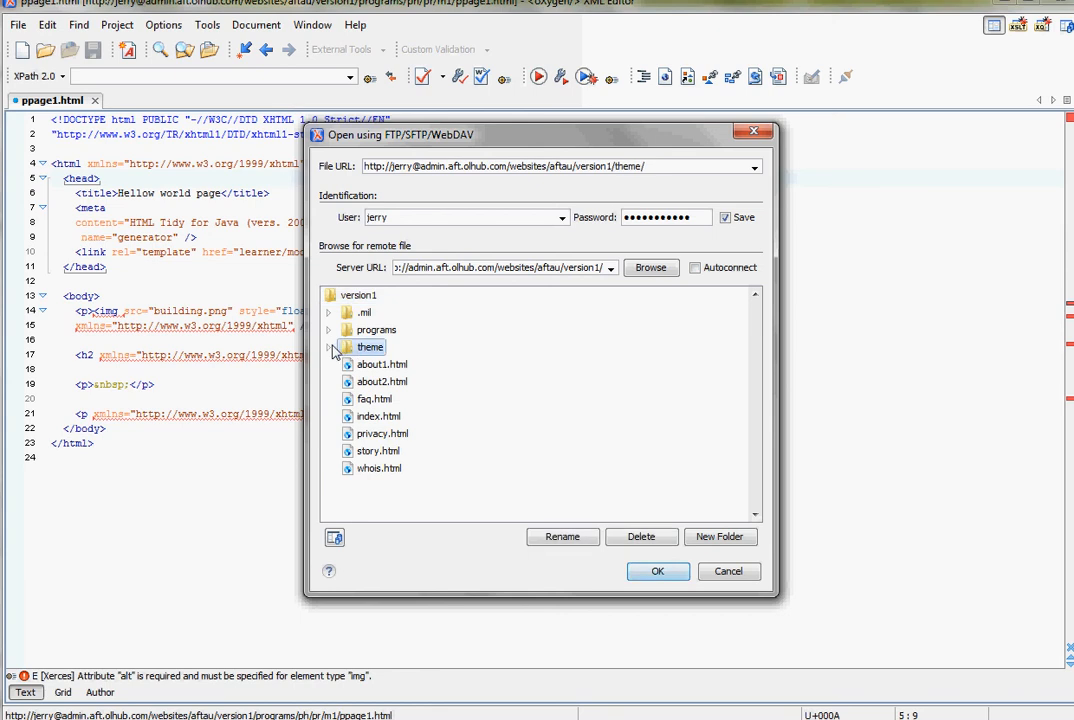
- Open theme-params.less from the theme folder as a CSS file
scroll(401, 370, "down", 3)
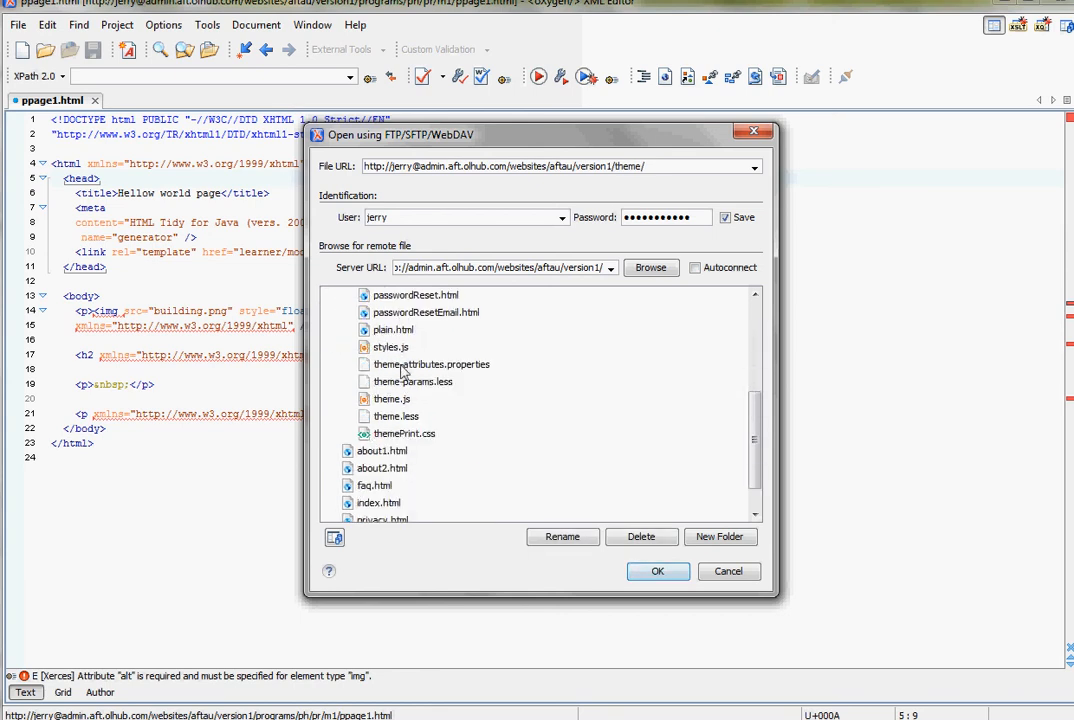
left_click(413, 382)
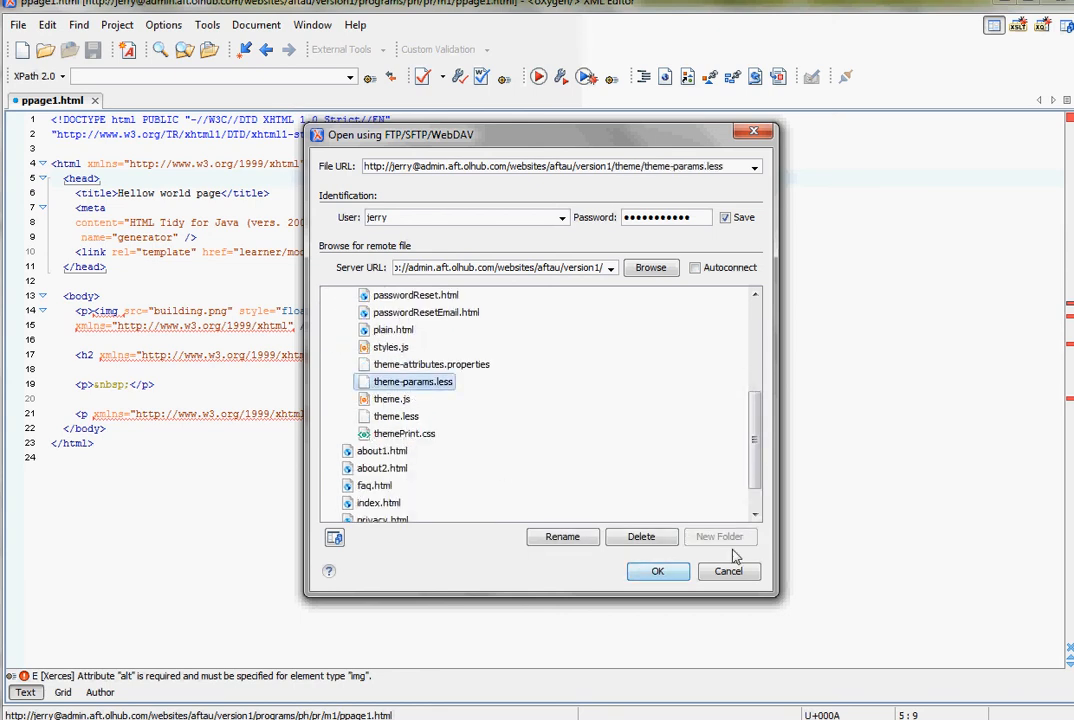
left_click(652, 570)
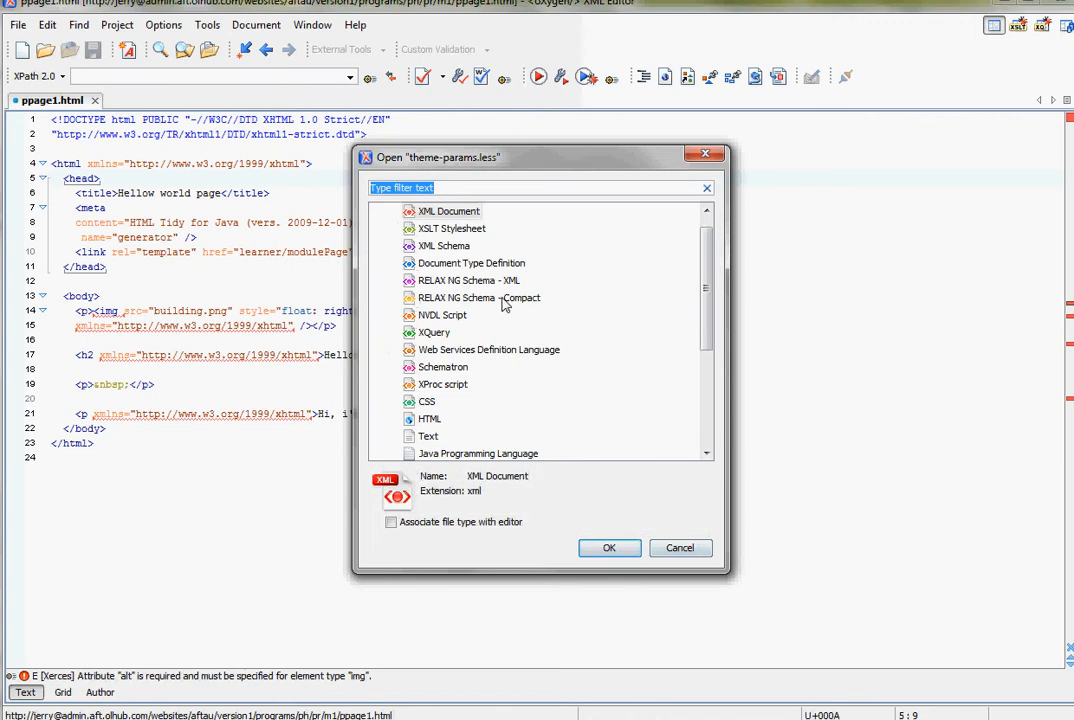
left_click(538, 298)
left_click(426, 402)
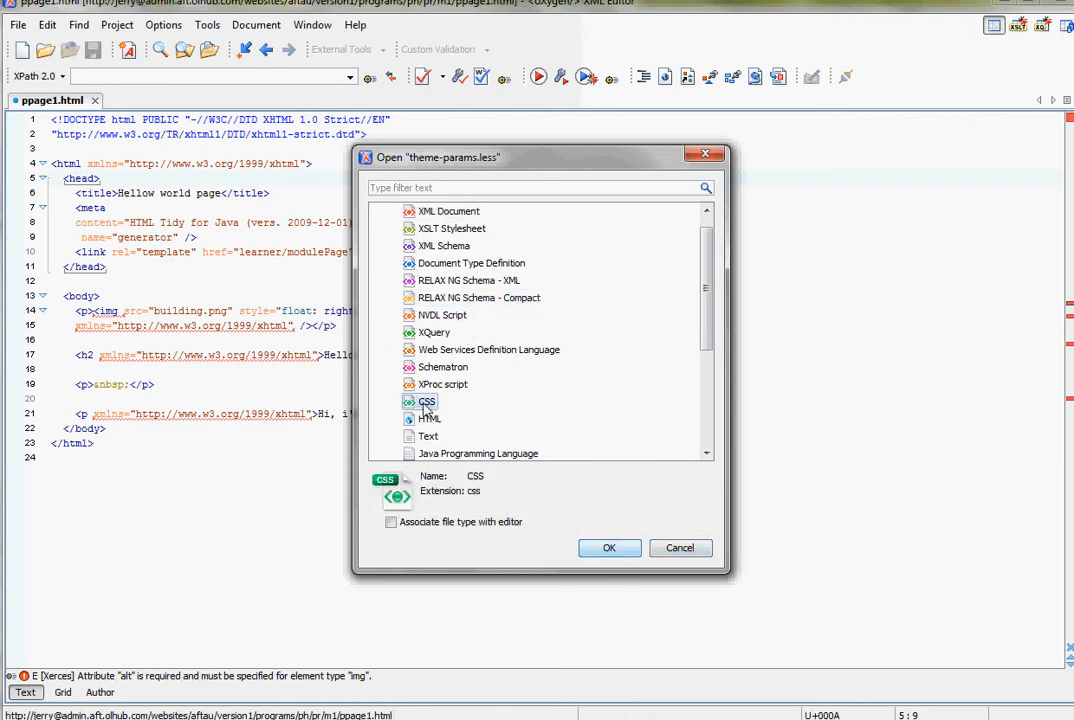
left_click(624, 556)
- Examine the variable definitions and the li rule in theme-params.less
left_click(219, 153)
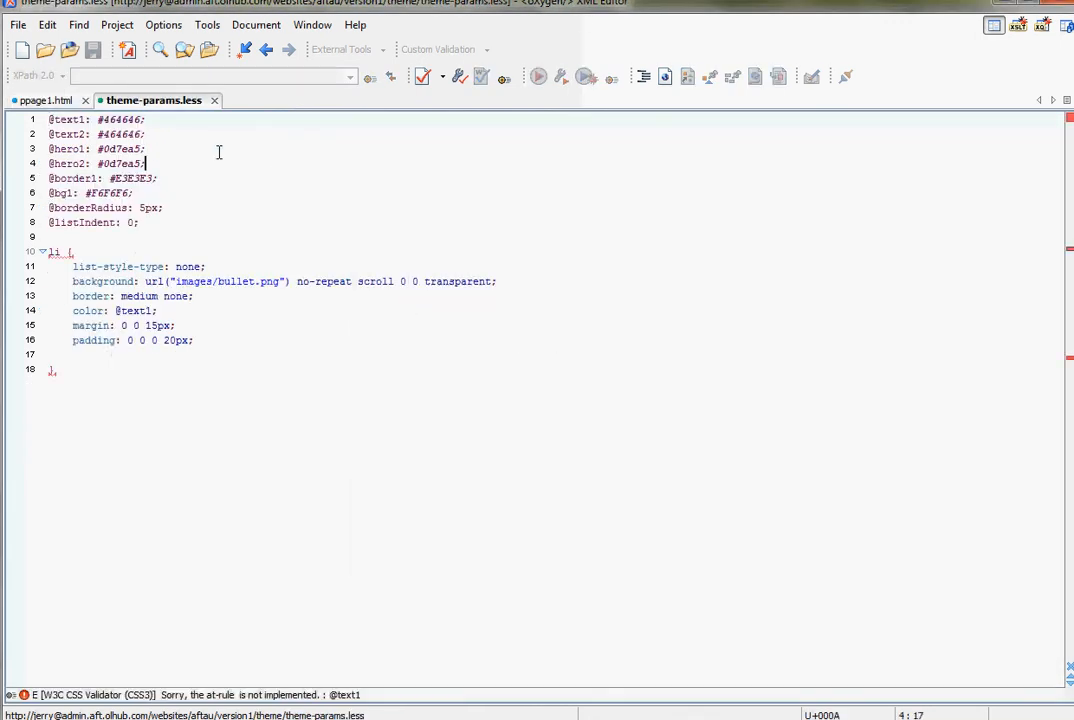
left_click(79, 134)
left_click(127, 120)
left_click(68, 207)
type(";")
double_click(70, 178)
left_click(100, 178)
left_click(157, 326)
left_click_drag(143, 376, 45, 252)
left_click(122, 251)
- Switch to Firefox and highlight --static--common--contentStyles.less, and separately --theme--theme.less, in the stylesheet URL
key("alt+Tab")
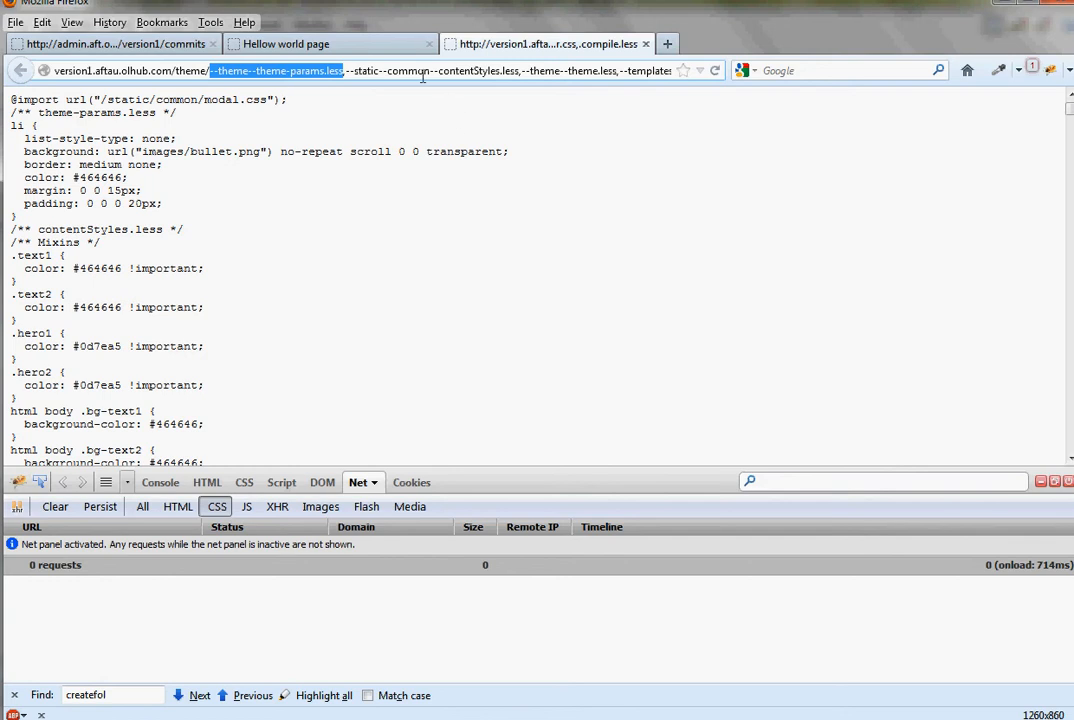
left_click_drag(423, 70, 513, 70)
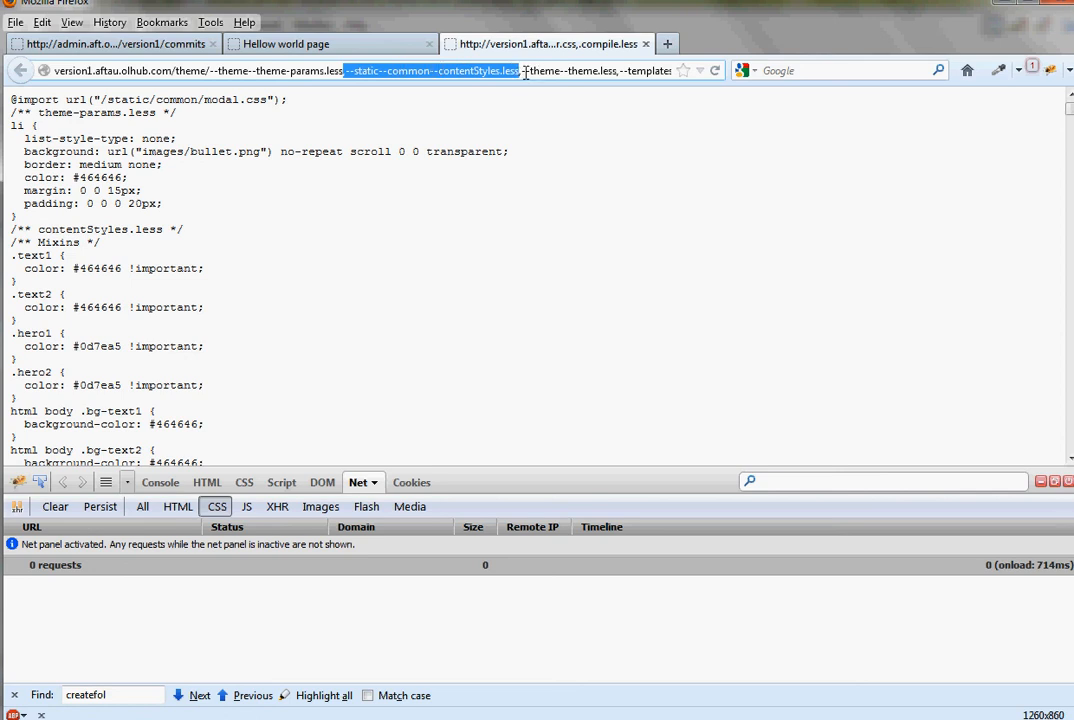
left_click_drag(515, 70, 612, 70)
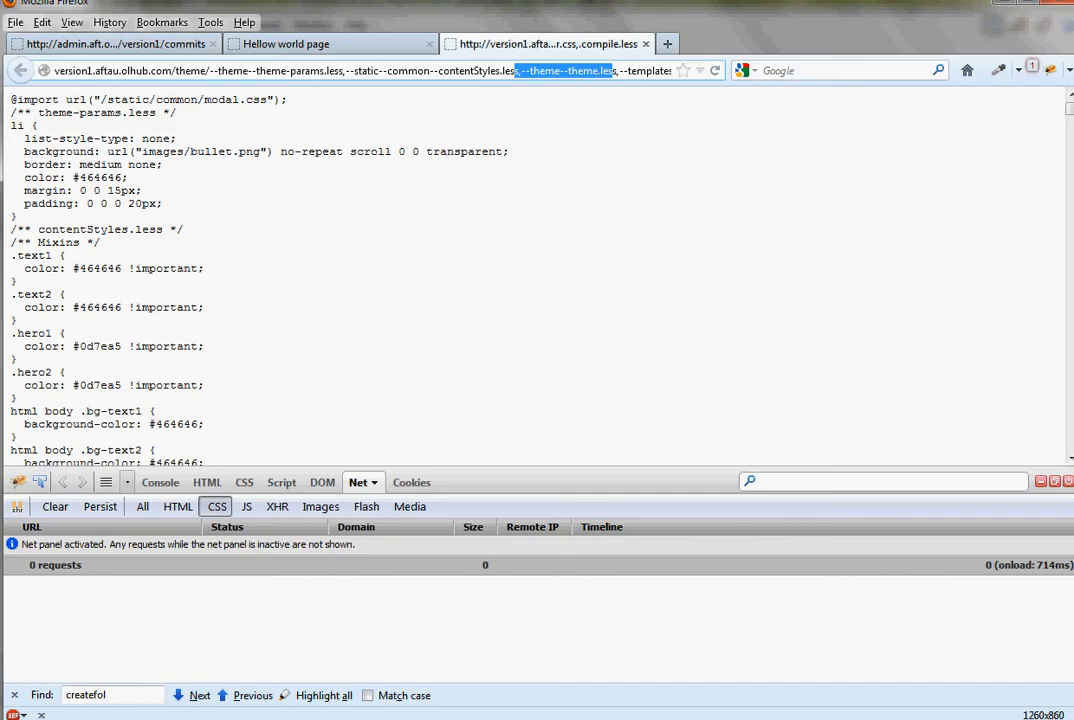
- Switch to oXygen XML Editor and open theme.less from the remote theme folder as a CSS file
key("alt+Tab")
left_click(70, 52)
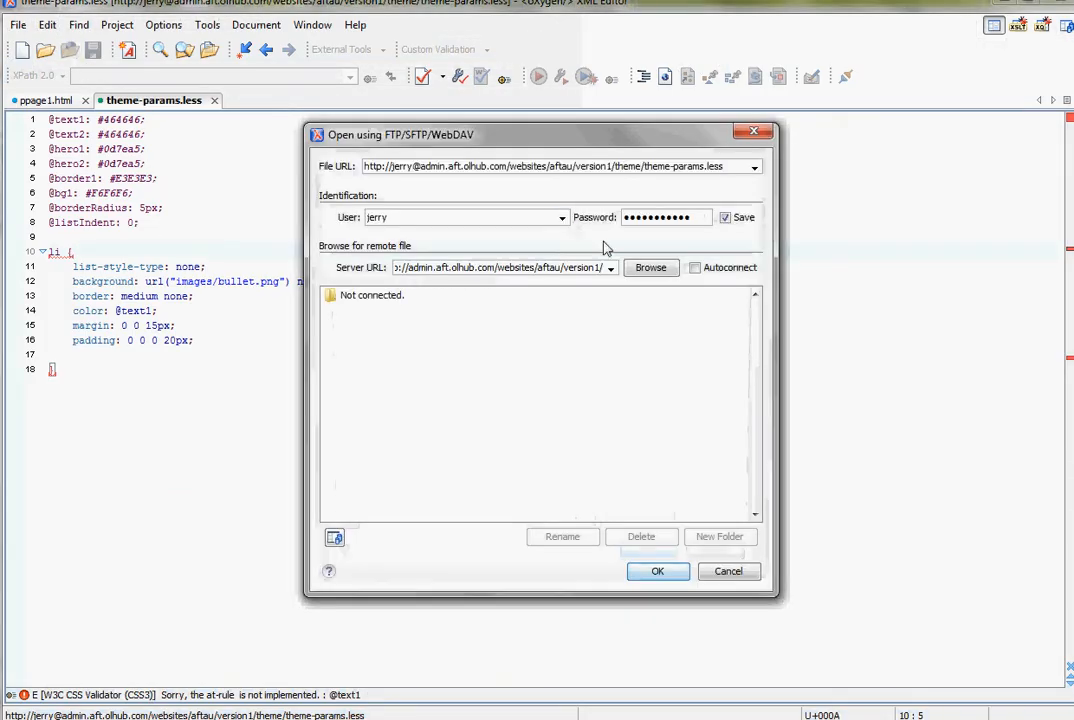
left_click(651, 268)
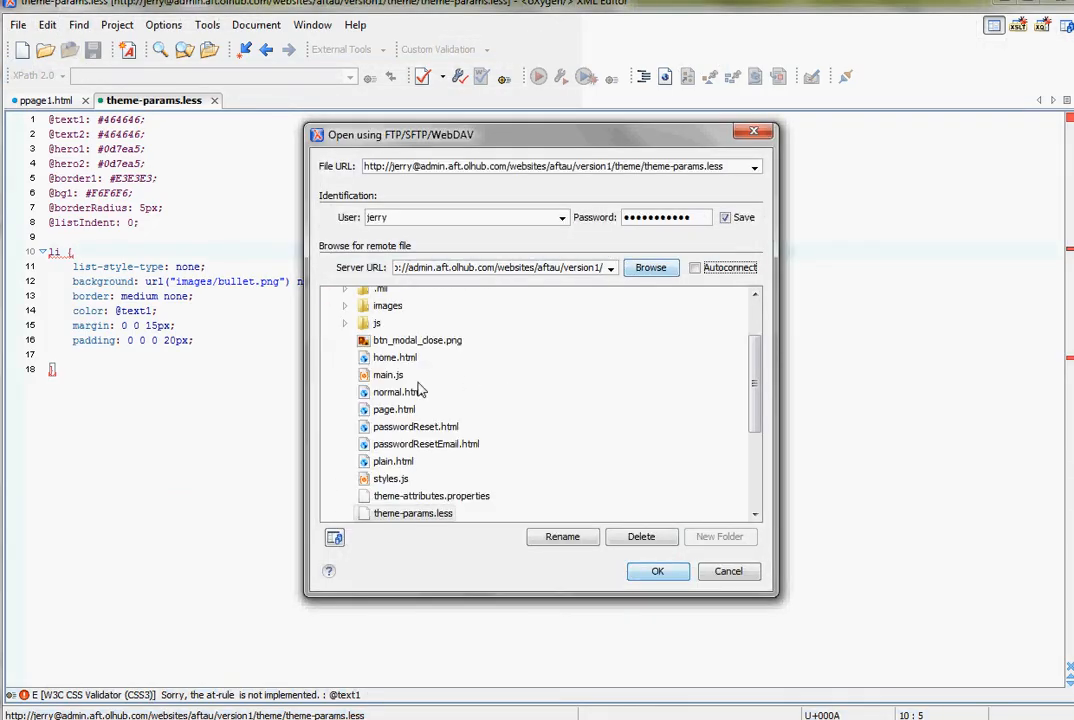
scroll(460, 470, "down", 2)
left_click(372, 452)
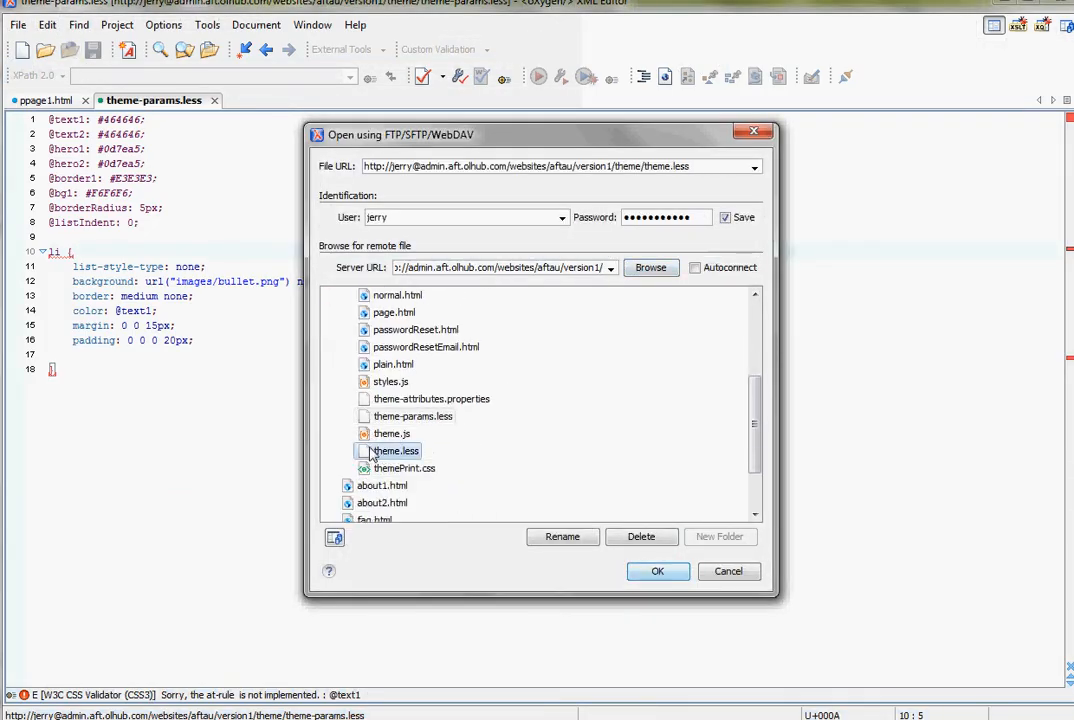
left_click(650, 570)
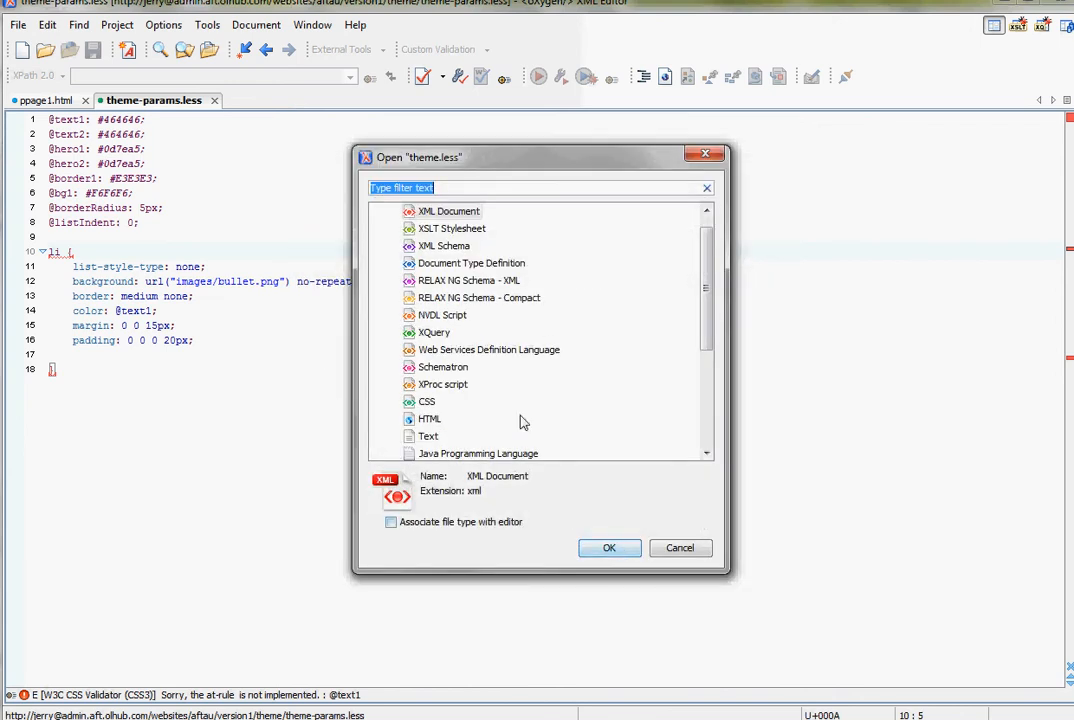
left_click(434, 332)
left_click(428, 401)
left_click(607, 547)
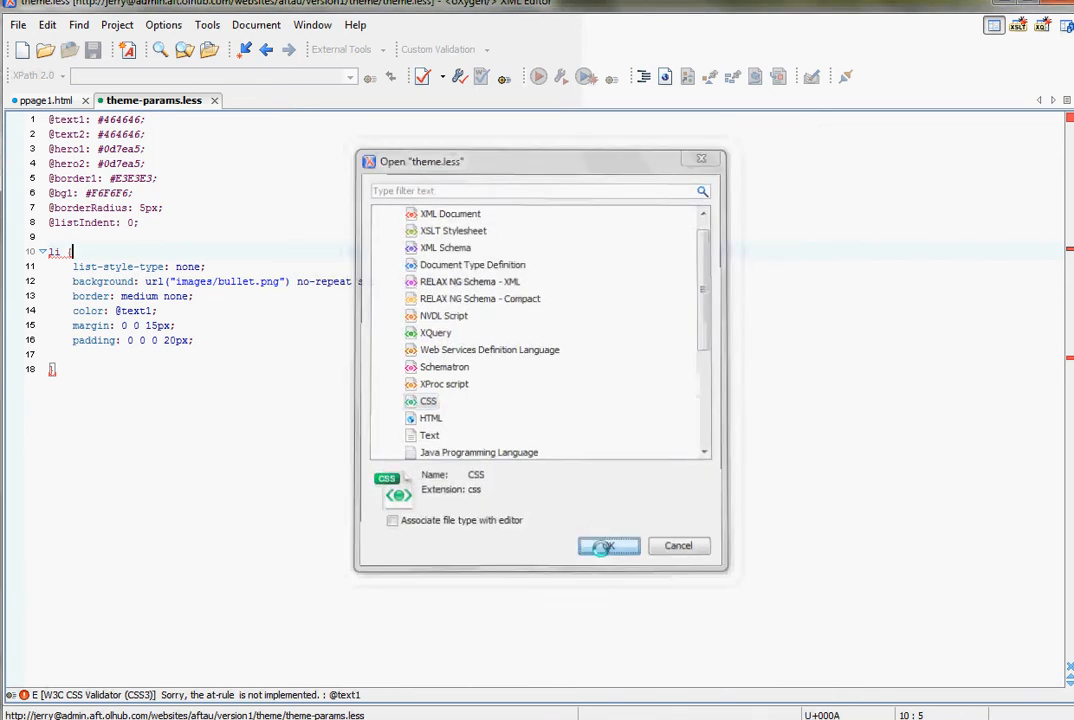
- Cut the p.special rule near the end of theme.less and save the file
scroll(448, 367, "down", 20)
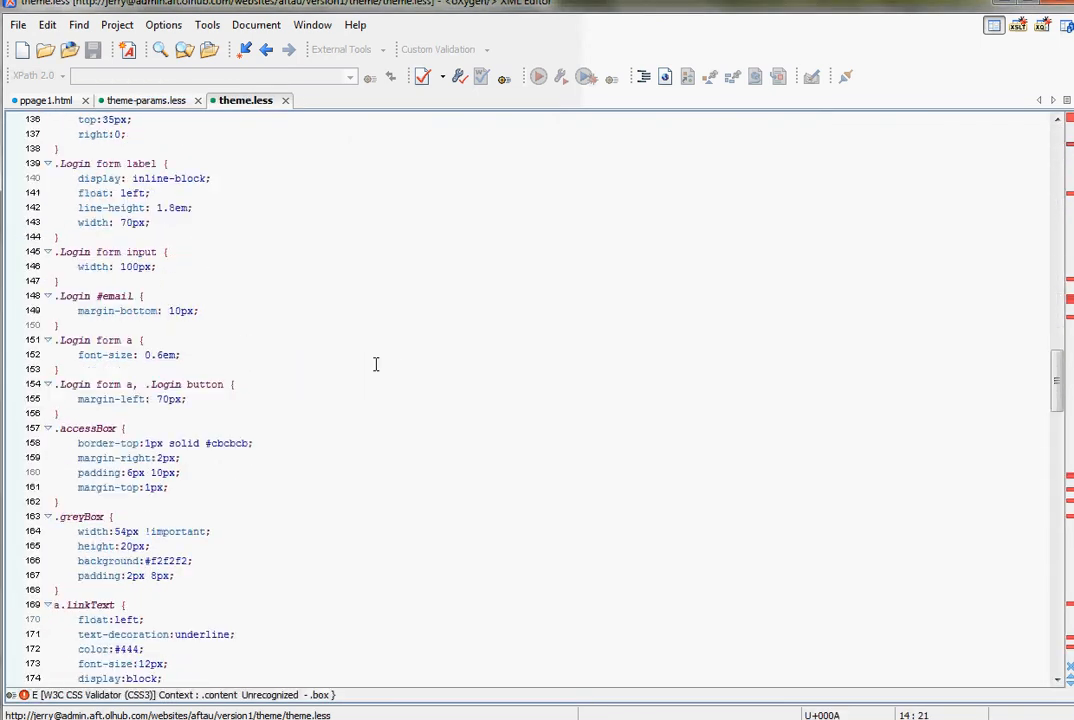
scroll(376, 364, "down", 20)
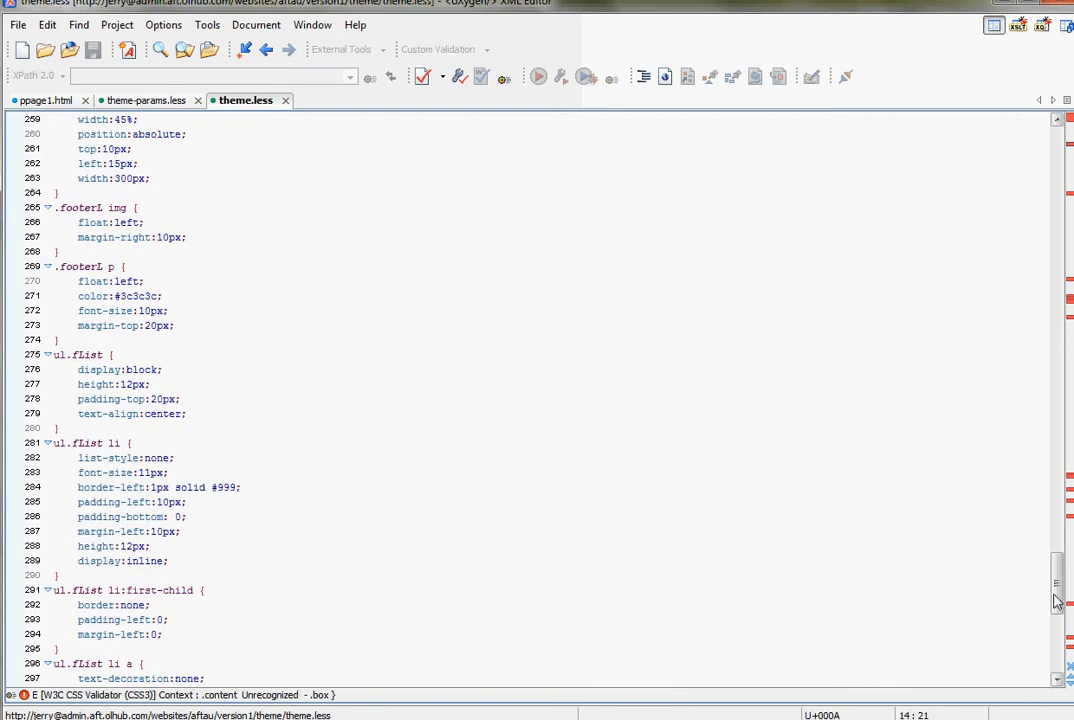
left_click_drag(1057, 601, 1060, 677)
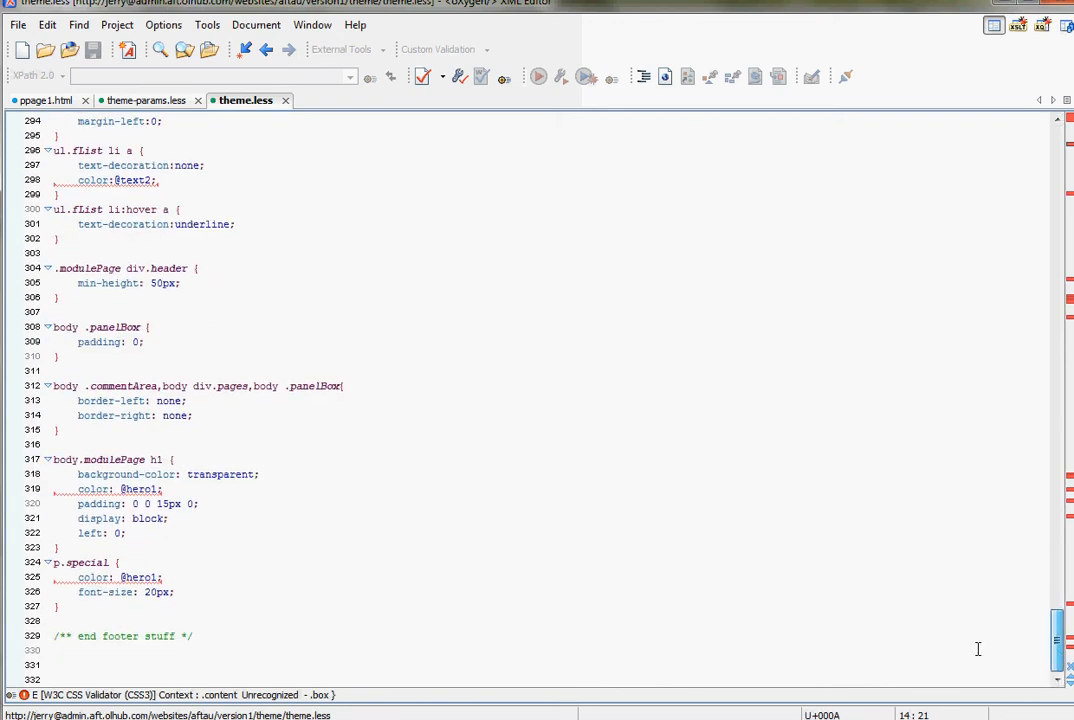
left_click_drag(89, 614, 18, 568)
key("ctrl+c")
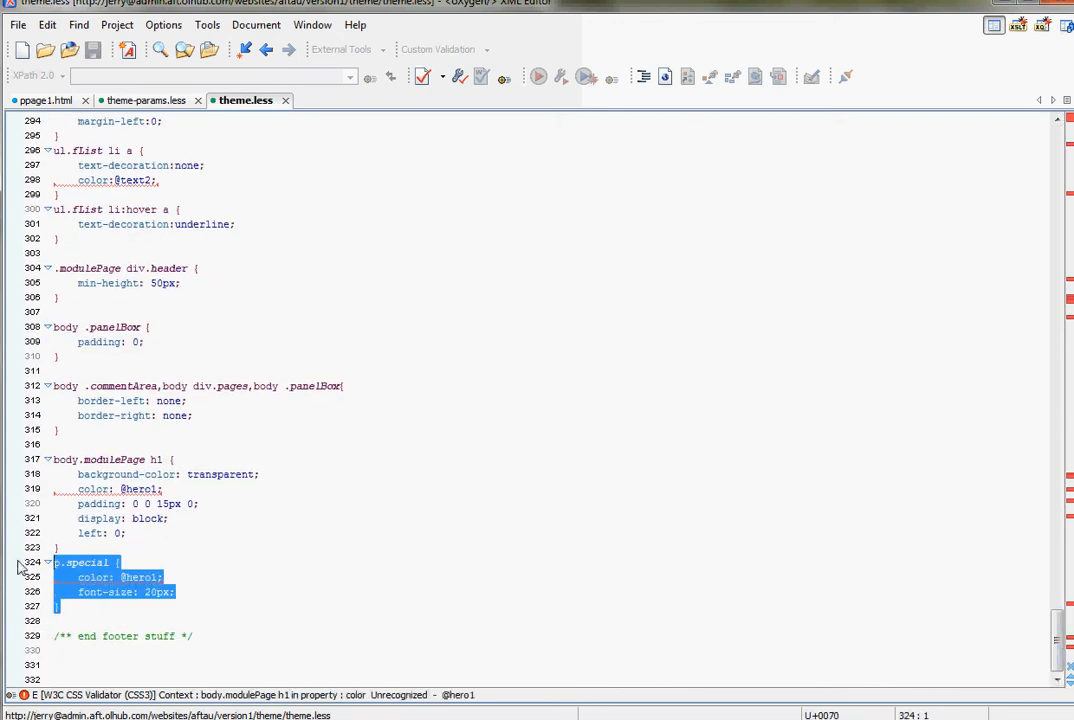
key("Delete")
key("ctrl+s")
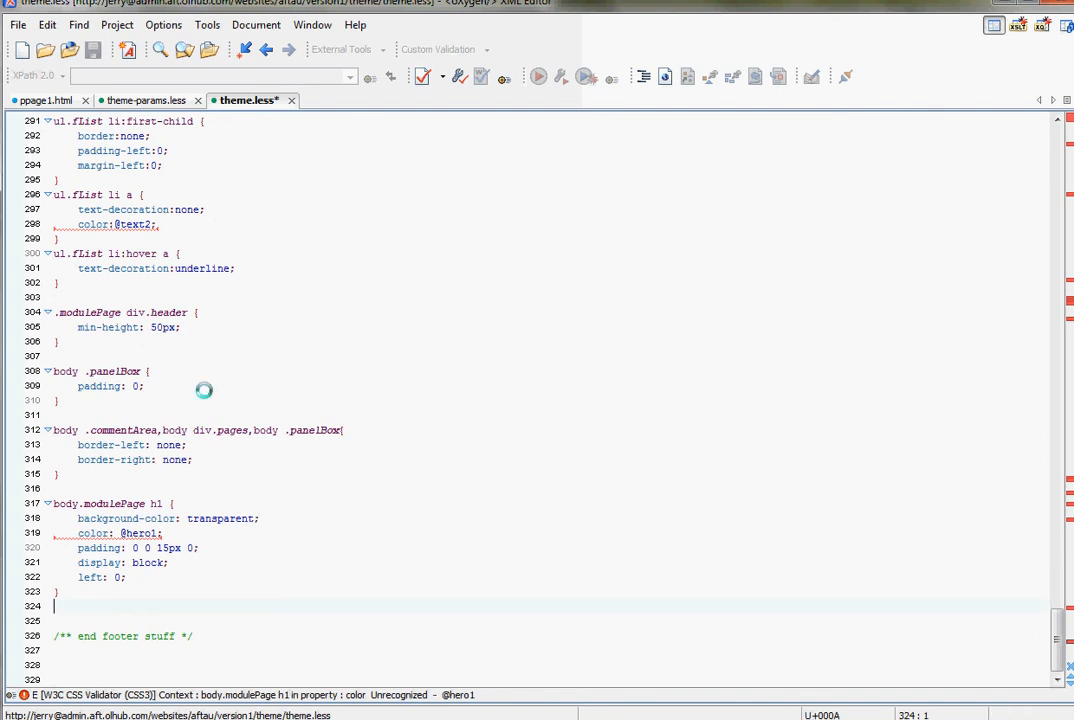
left_click(216, 488)
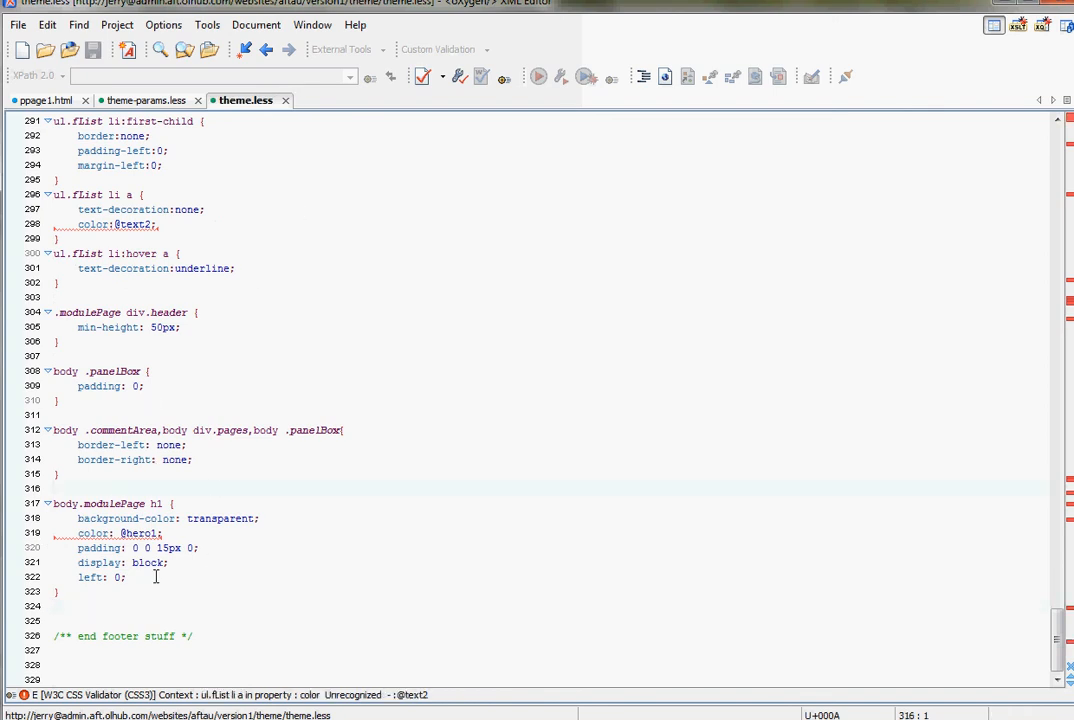
left_click(170, 607)
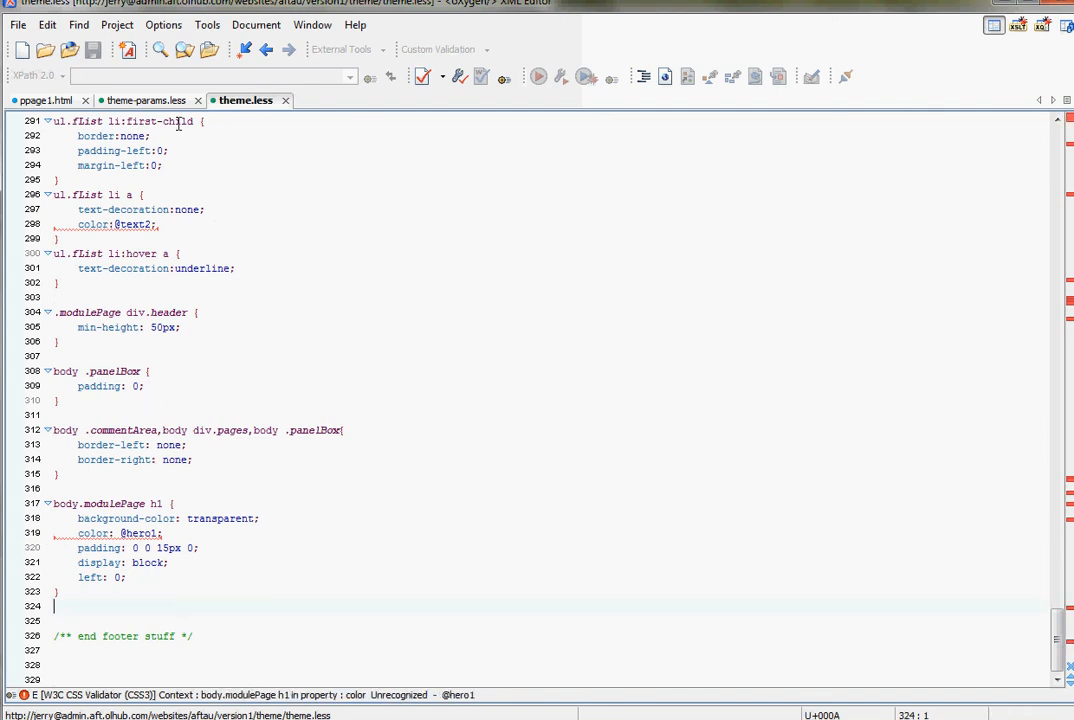
- In ppage1.html, replace the xmlns attribute of the "Hi, i'm a web page!" paragraph with class="special" and save the file
left_click(46, 100)
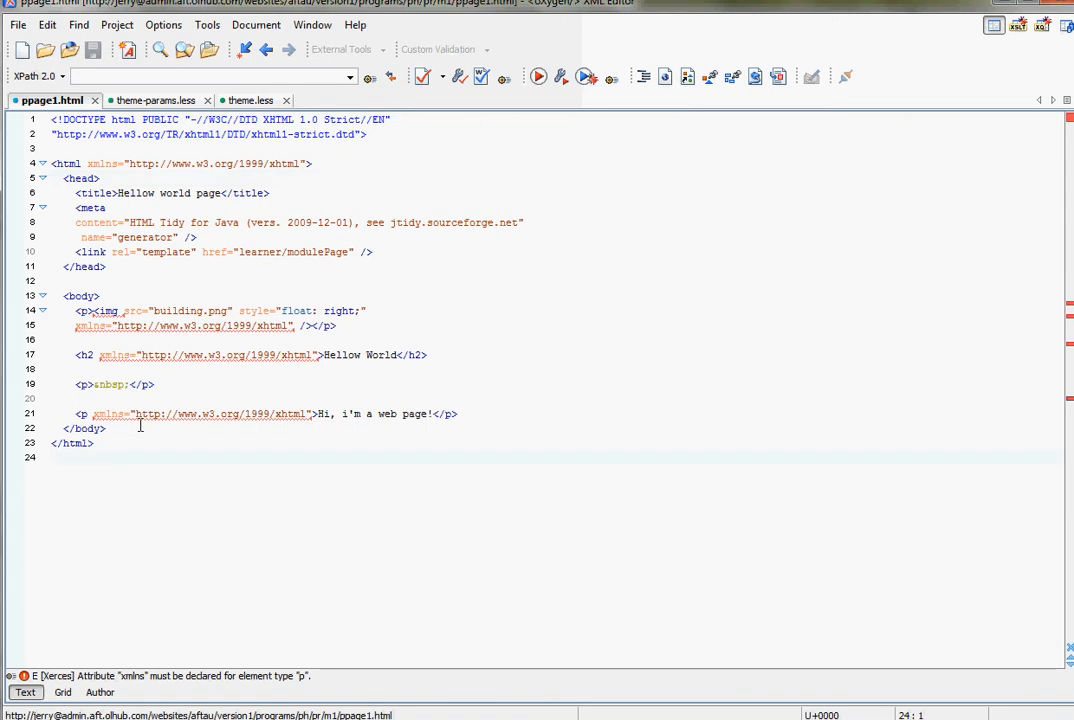
left_click_drag(312, 413, 94, 420)
type("class")
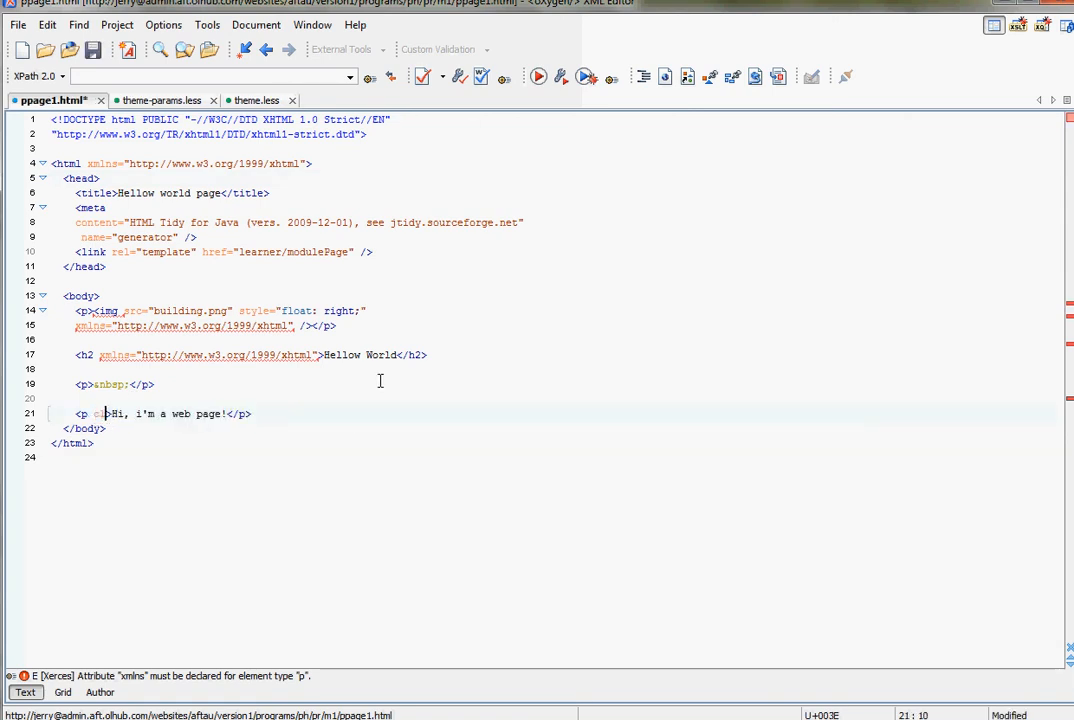
type("=\"speci")
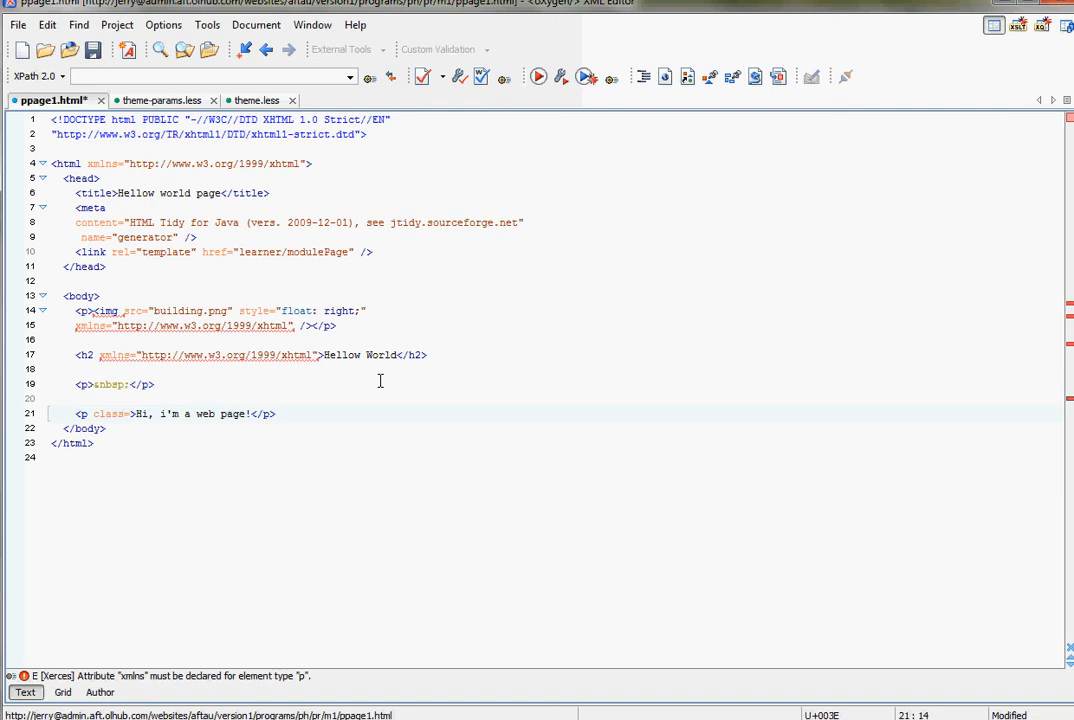
type("al")
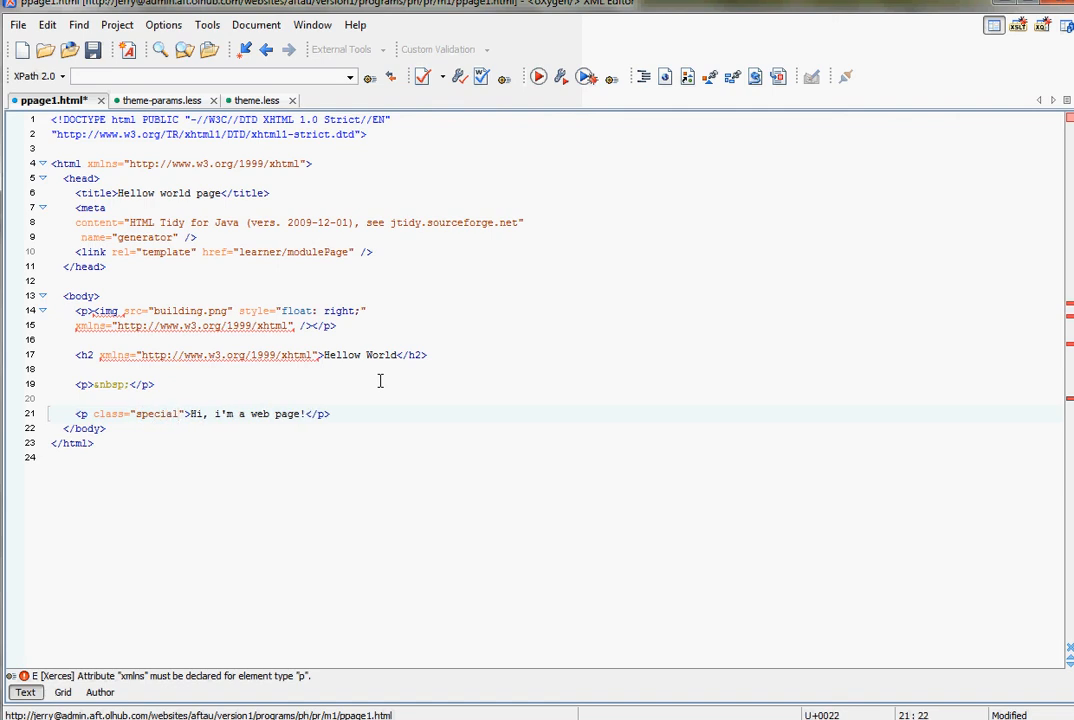
left_click(352, 296)
key("ctrl+s")
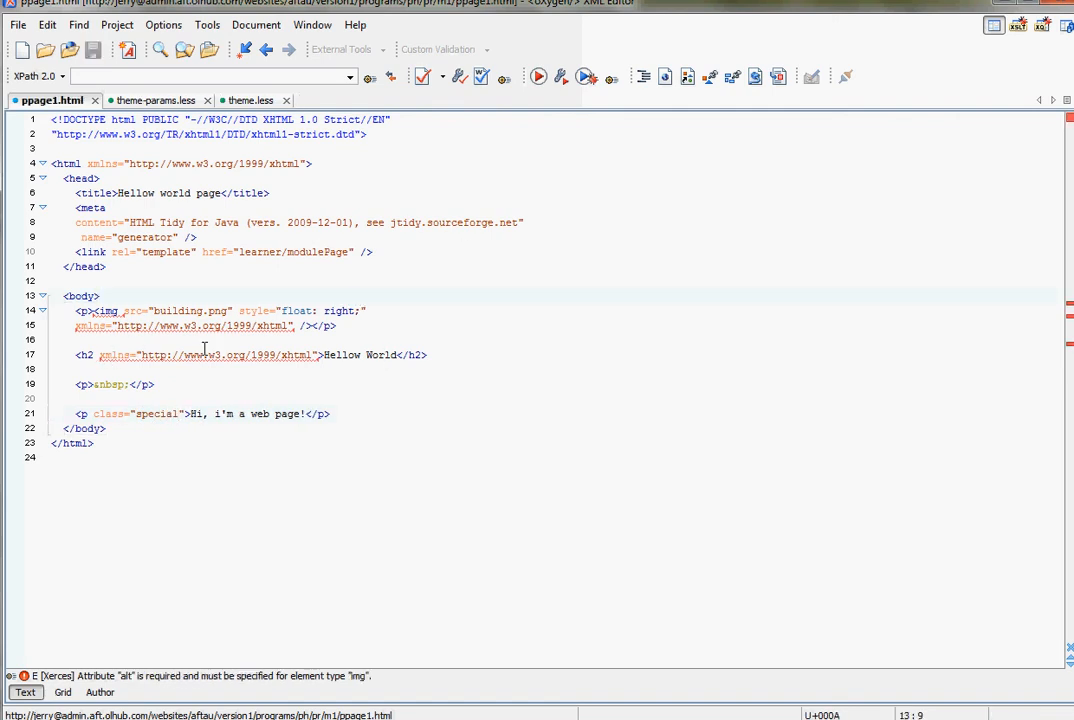
left_click(240, 366)
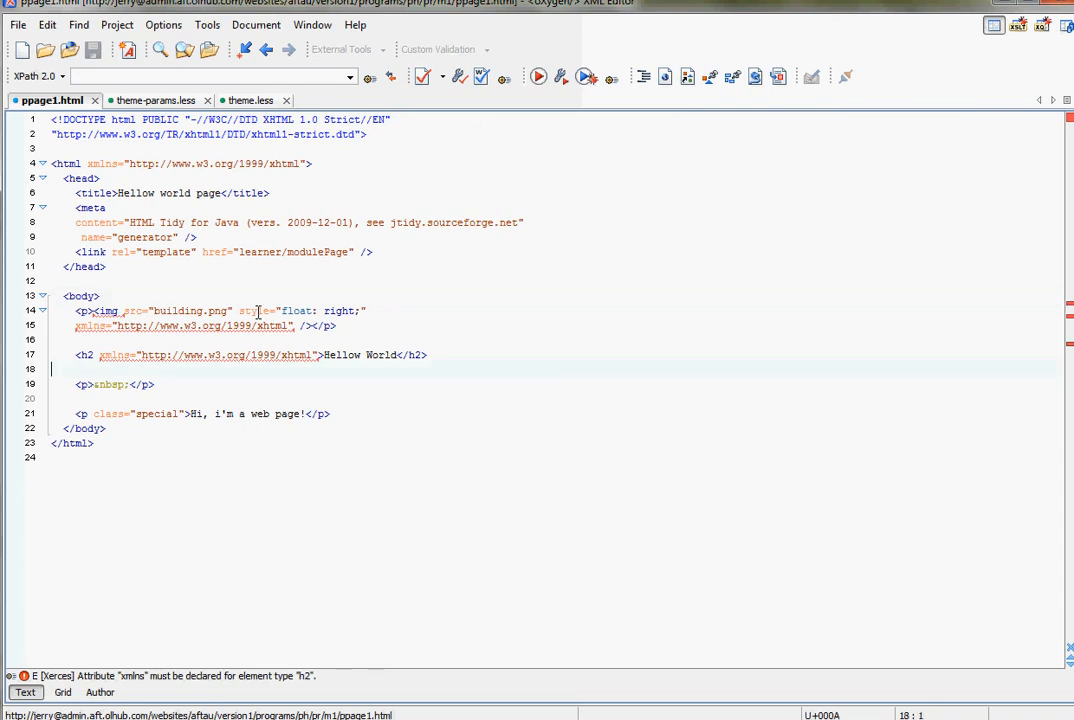
left_click(196, 357)
- Paste the p.special rule back into theme.less below the body.modulePage h1 rule
left_click(240, 100)
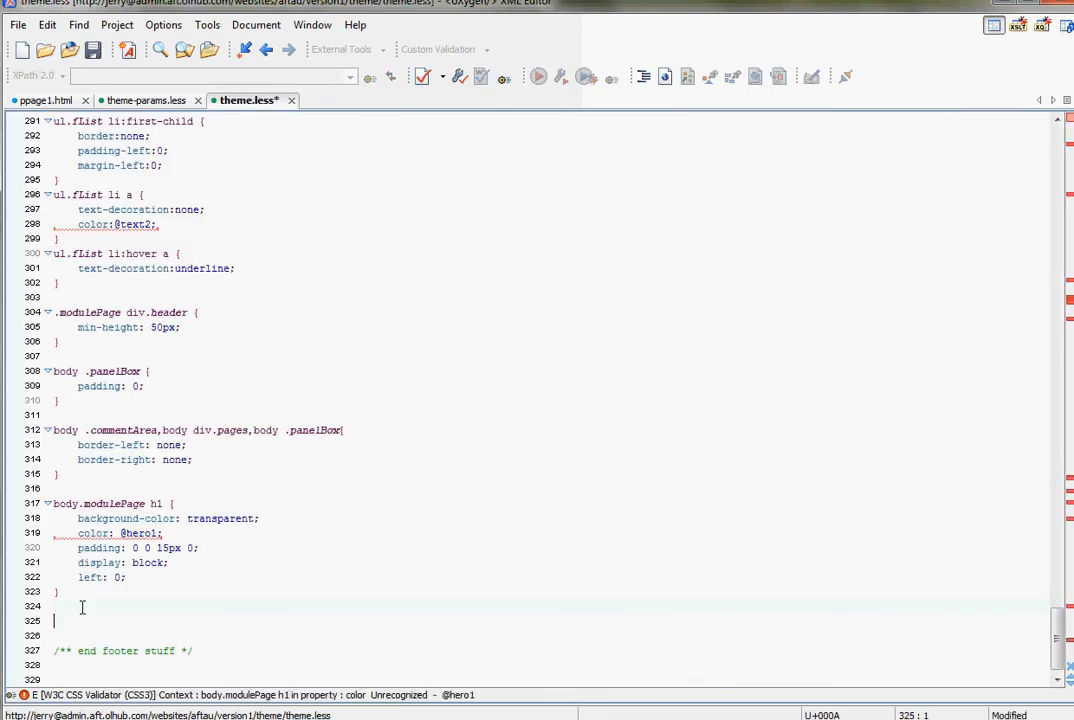
key("ctrl+v")
left_click(232, 554)
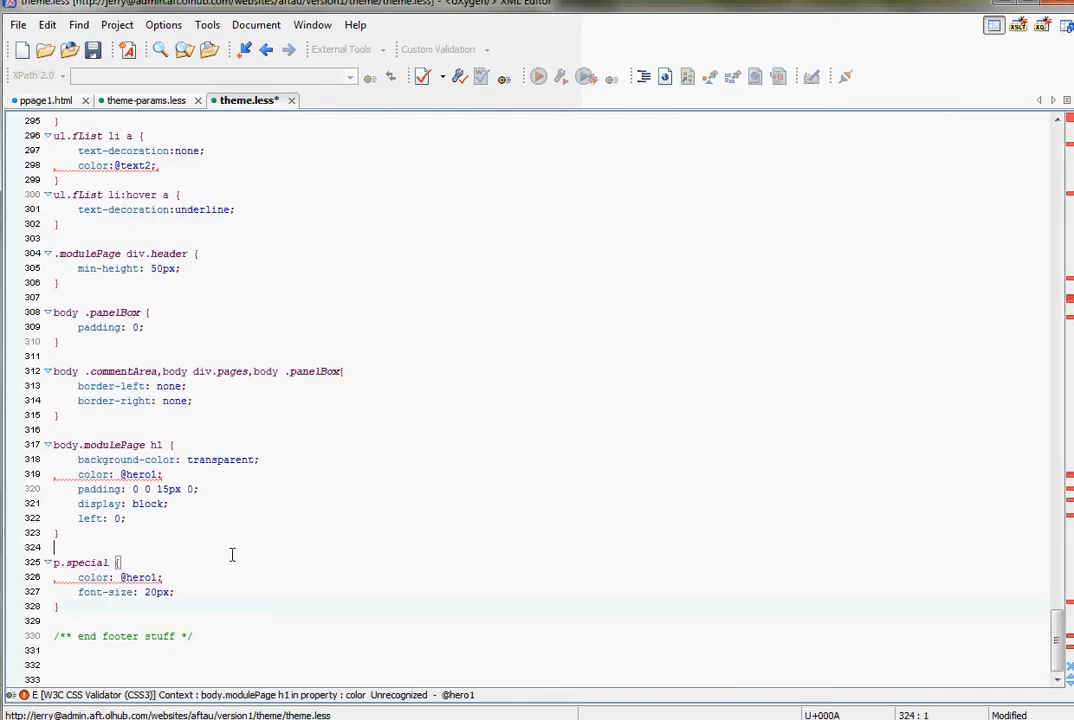
- Set the p.special font-size to 60px and save theme.less
left_click(130, 577)
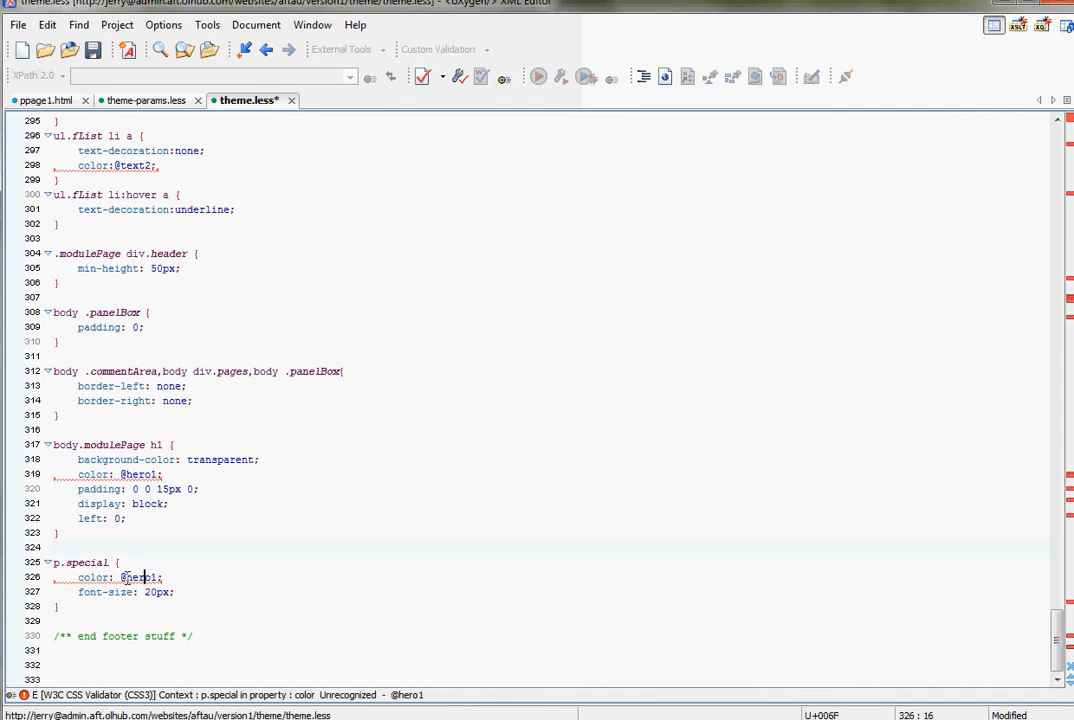
double_click(137, 577)
left_click(150, 577)
left_click(150, 592)
key("ctrl+s")
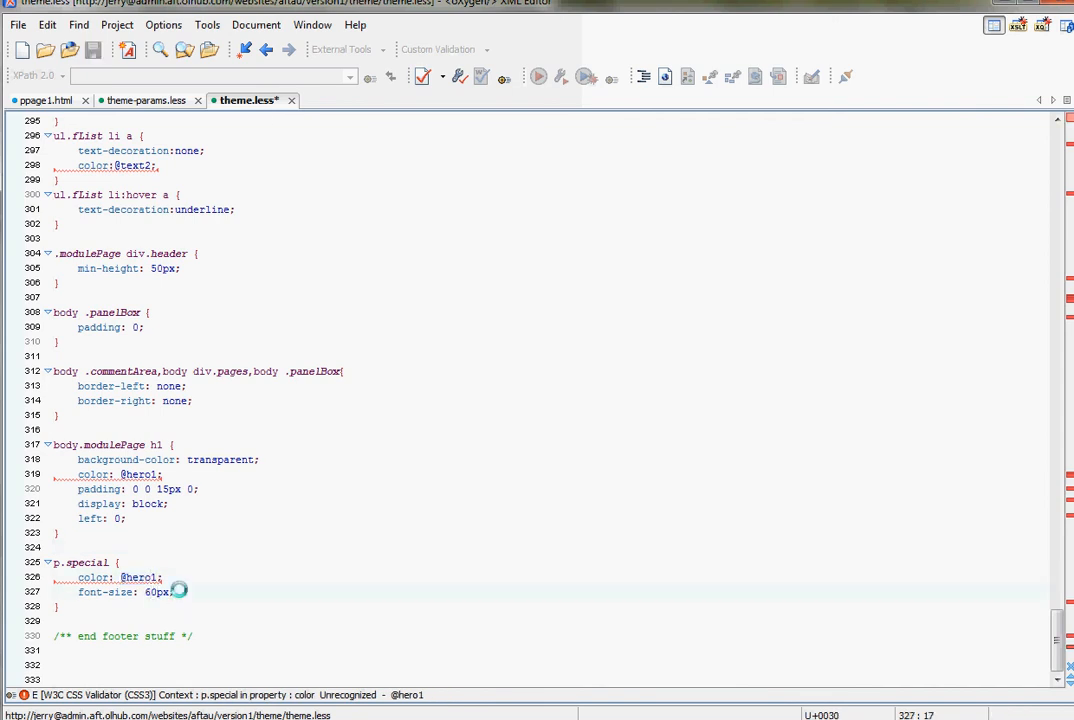
- Switch to Firefox and reload the Hellow world page to check the p.special styling on its paragraph
left_click(225, 477)
key("alt+Tab")
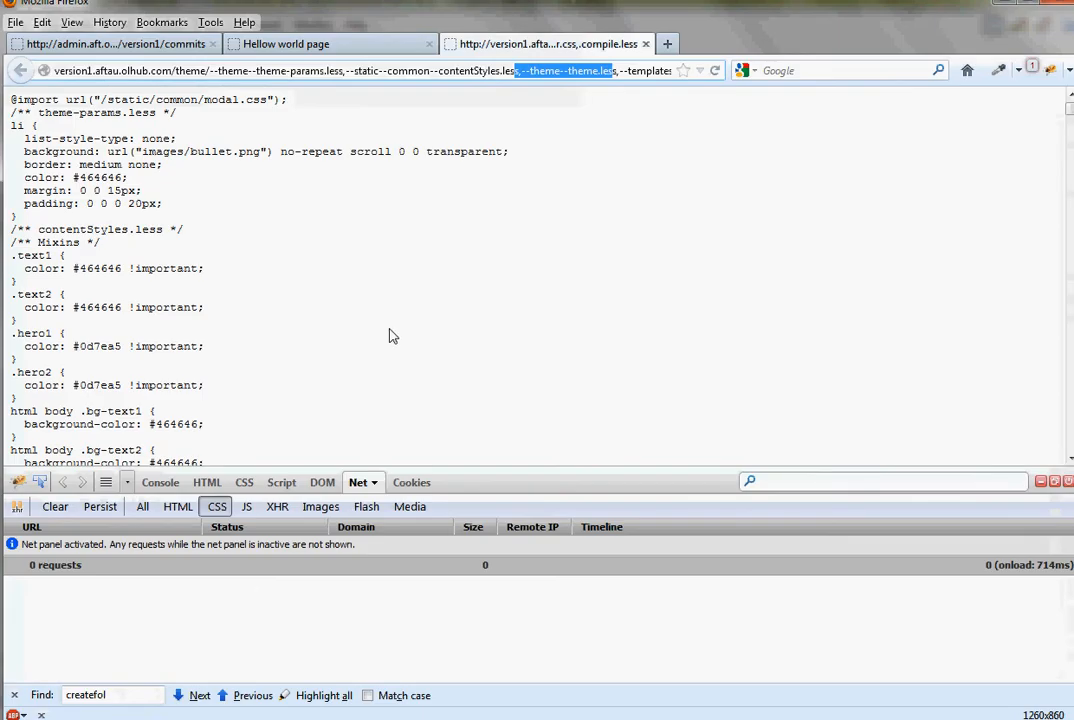
left_click(357, 45)
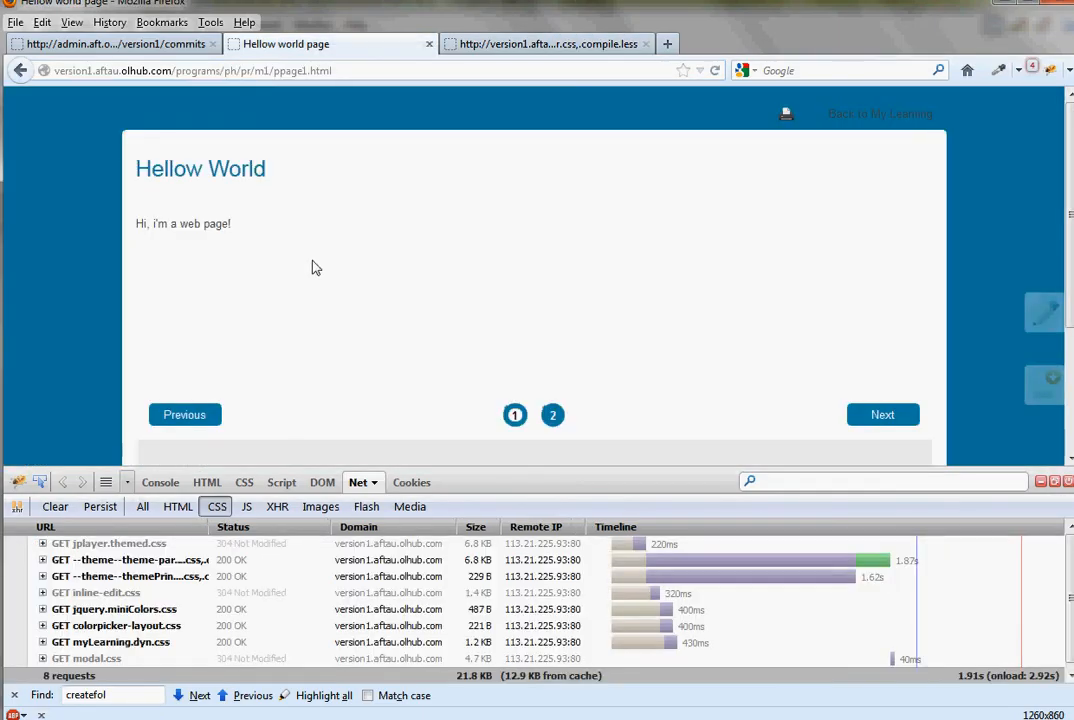
key("F5")
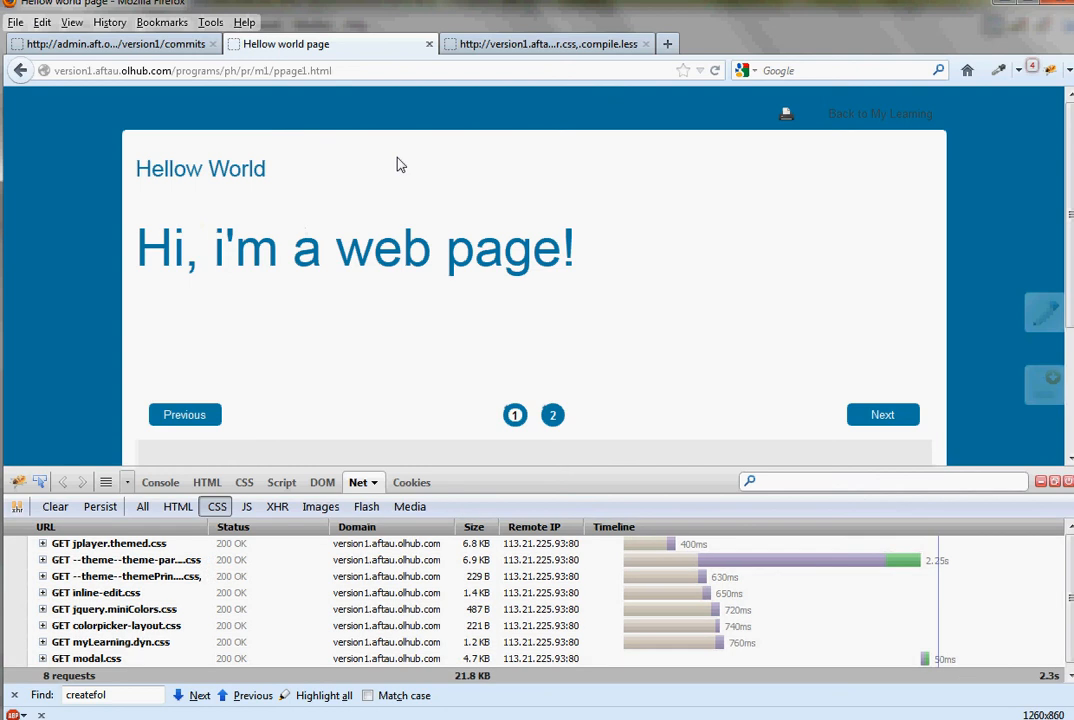
left_click_drag(338, 209, 551, 258)
left_click(551, 258)
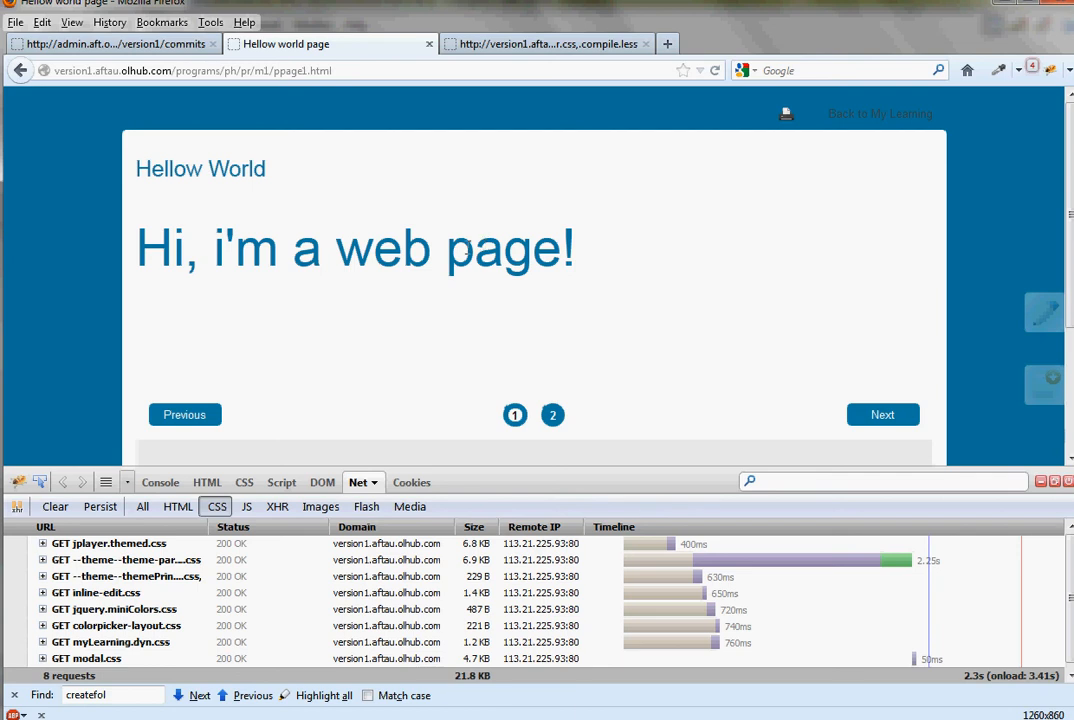
- View the version1 commits list, and return to theme.less in the oXygen XML Editor
left_click(115, 48)
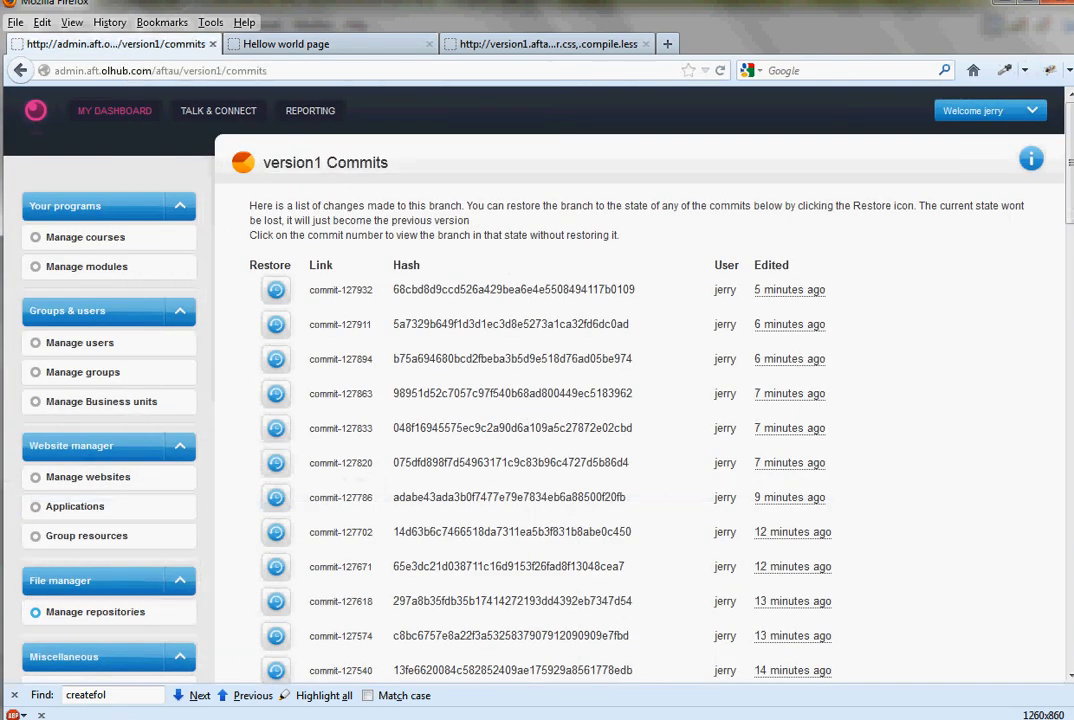
key("alt+Tab")
left_click(269, 410)
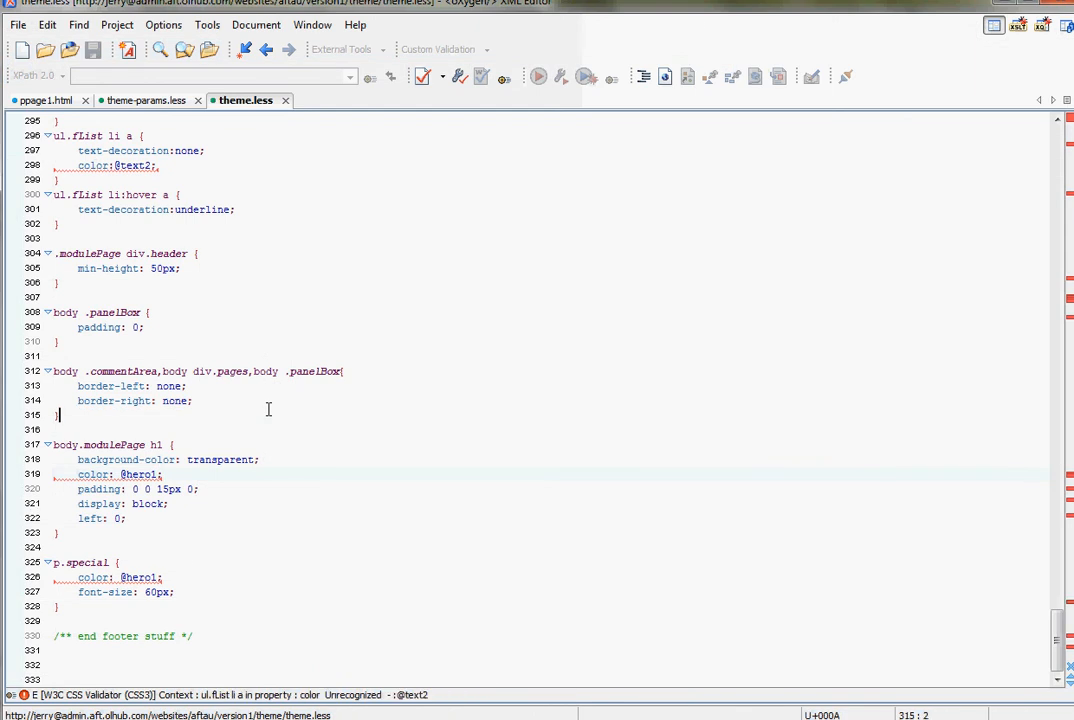